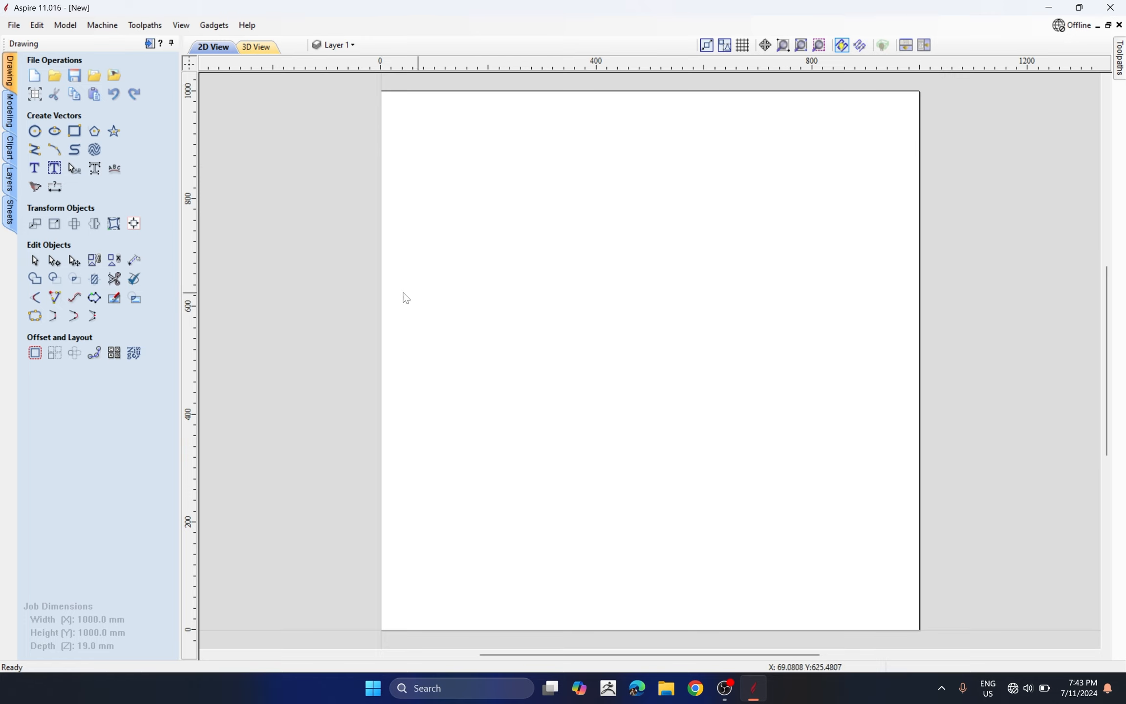
Draw a 140 by 130 mm square-cornered rectangle in the sheet's upper-left area and place two more of the same size near the middle.
{"action": "scroll", "coordinate": [398, 296], "scroll_direction": "down", "scroll_amount": 1}
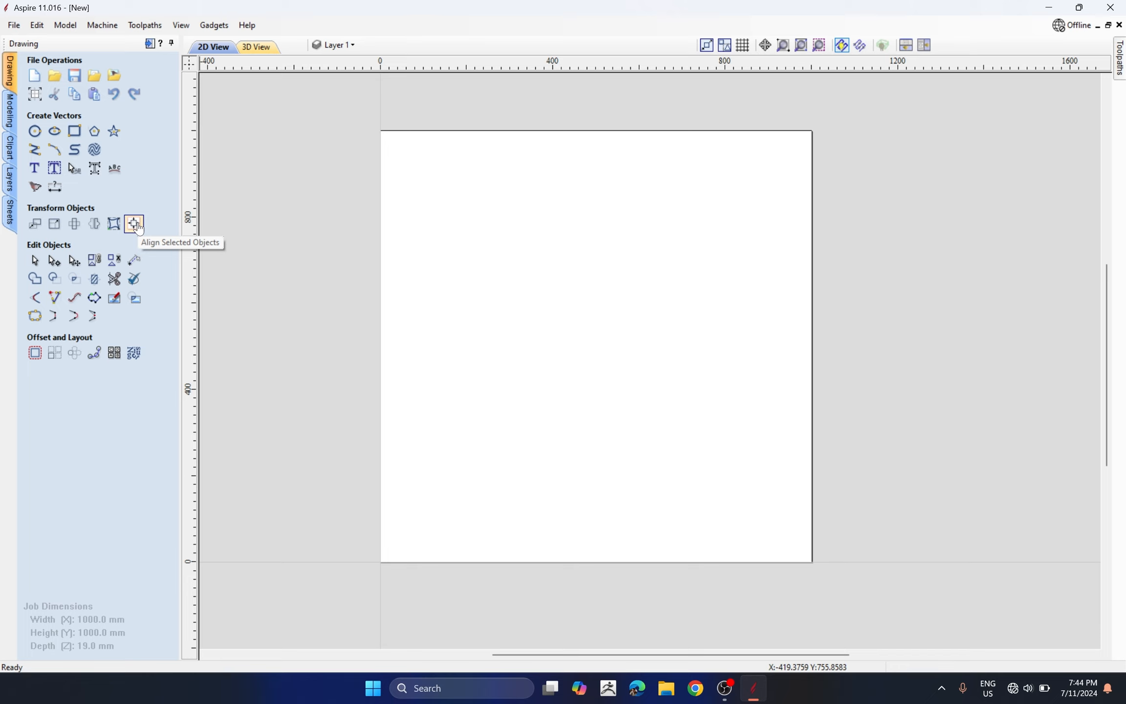
{"action": "left_click", "coordinate": [74, 135]}
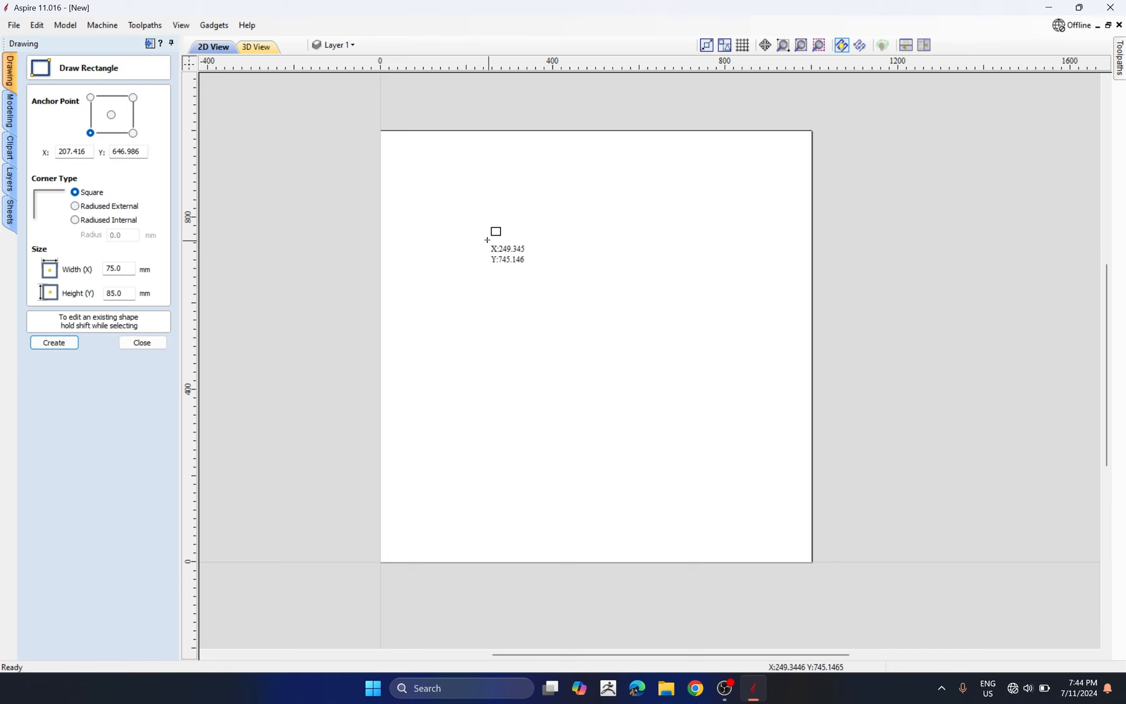
{"action": "left_click_drag", "start_coordinate": [505, 262], "coordinate": [538, 289]}
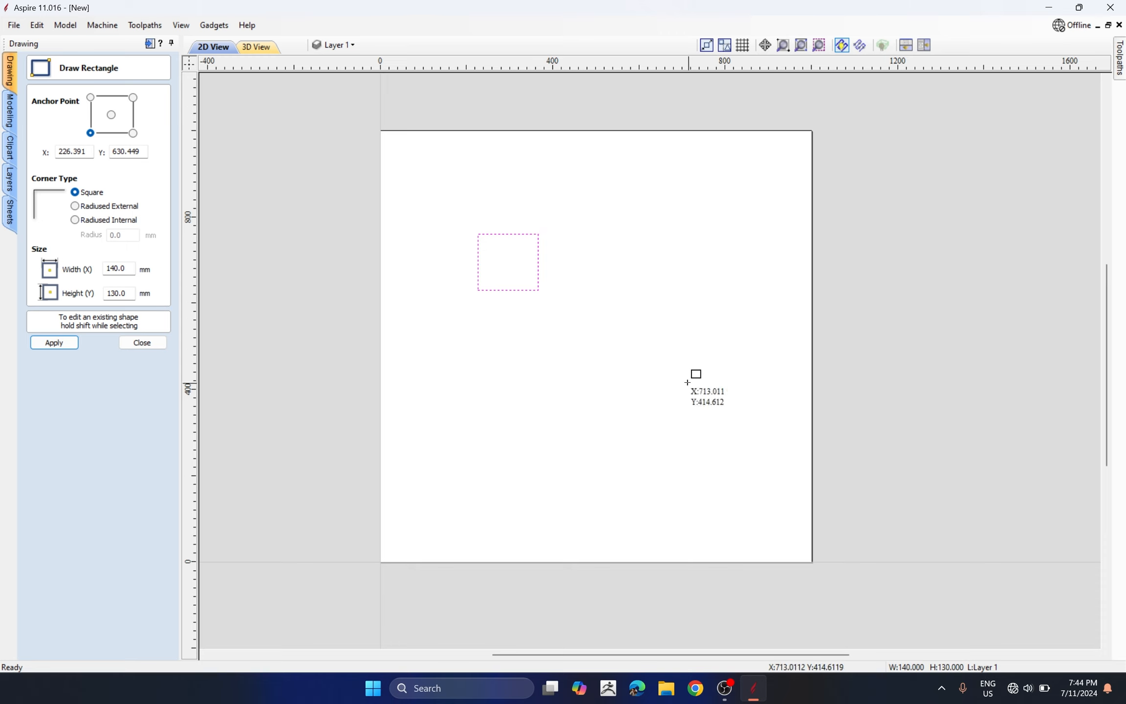
{"action": "left_click", "coordinate": [656, 375]}
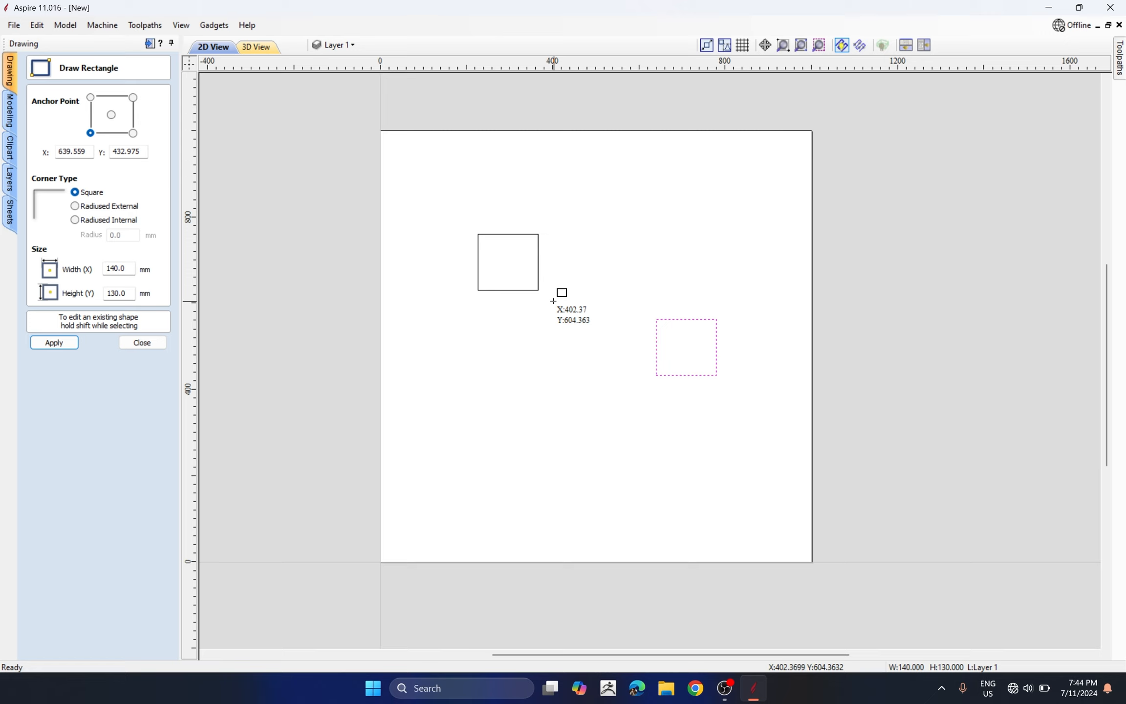
{"action": "left_click", "coordinate": [543, 345]}
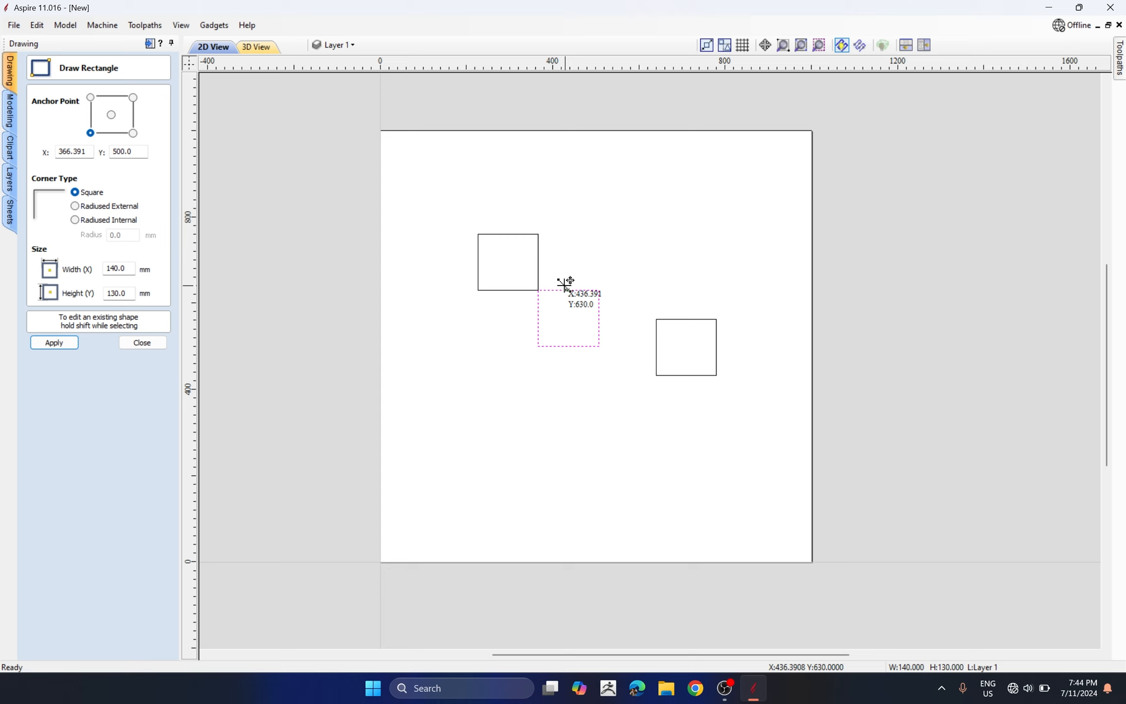
{"action": "left_click", "coordinate": [135, 342]}
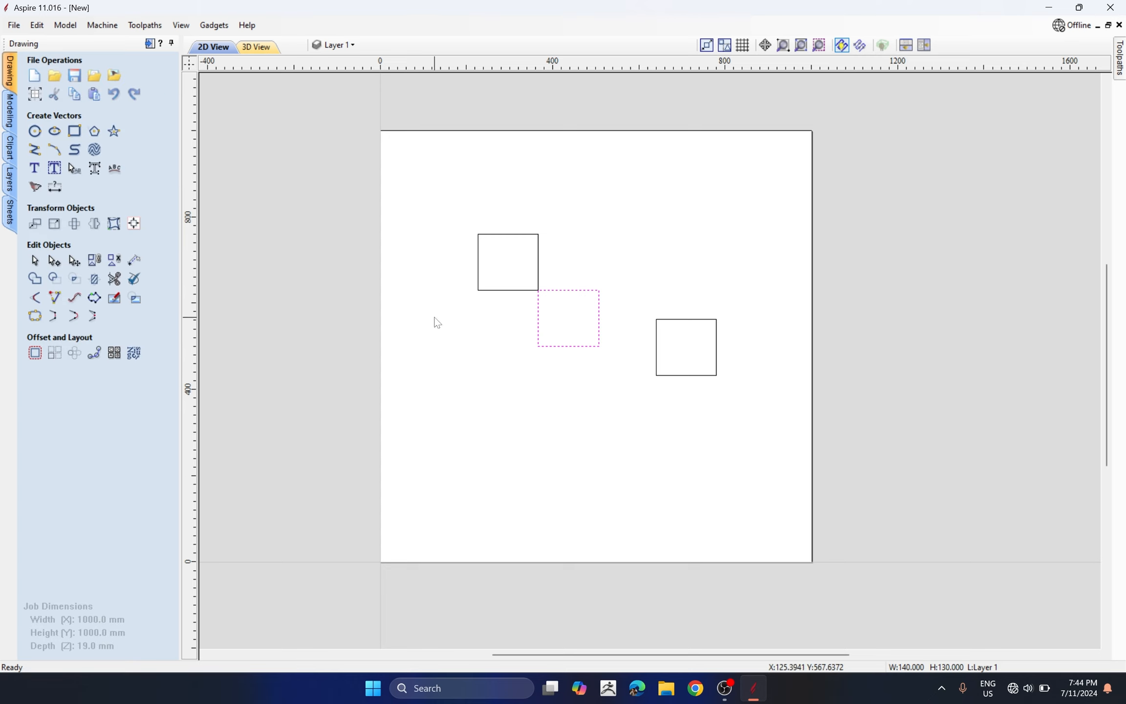
Move the rectangle touching the first one's corner to the lower-left area of the sheet.
{"action": "left_click_drag", "start_coordinate": [619, 255], "coordinate": [584, 323]}
{"action": "left_click", "coordinate": [568, 293]}
{"action": "left_click_drag", "start_coordinate": [572, 317], "coordinate": [471, 461]}
{"action": "left_click", "coordinate": [583, 425]}
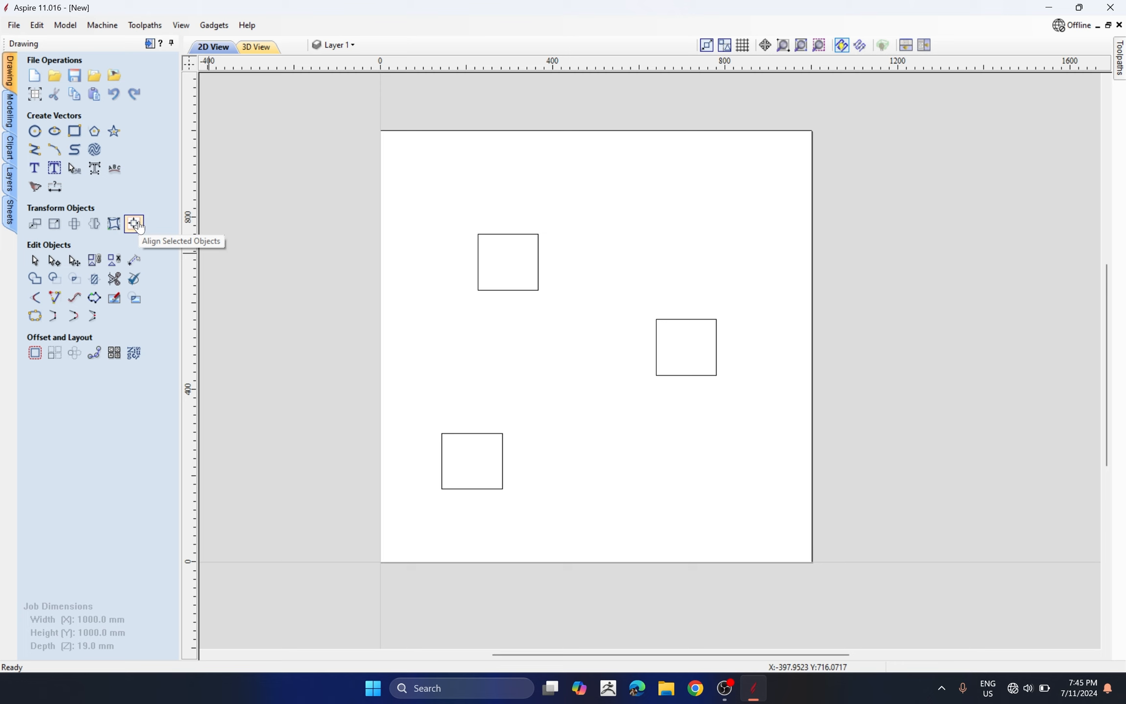
Center the upper-left rectangle on the material, first horizontally and then vertically, using the Alignment Tools.
{"action": "left_click", "coordinate": [134, 224]}
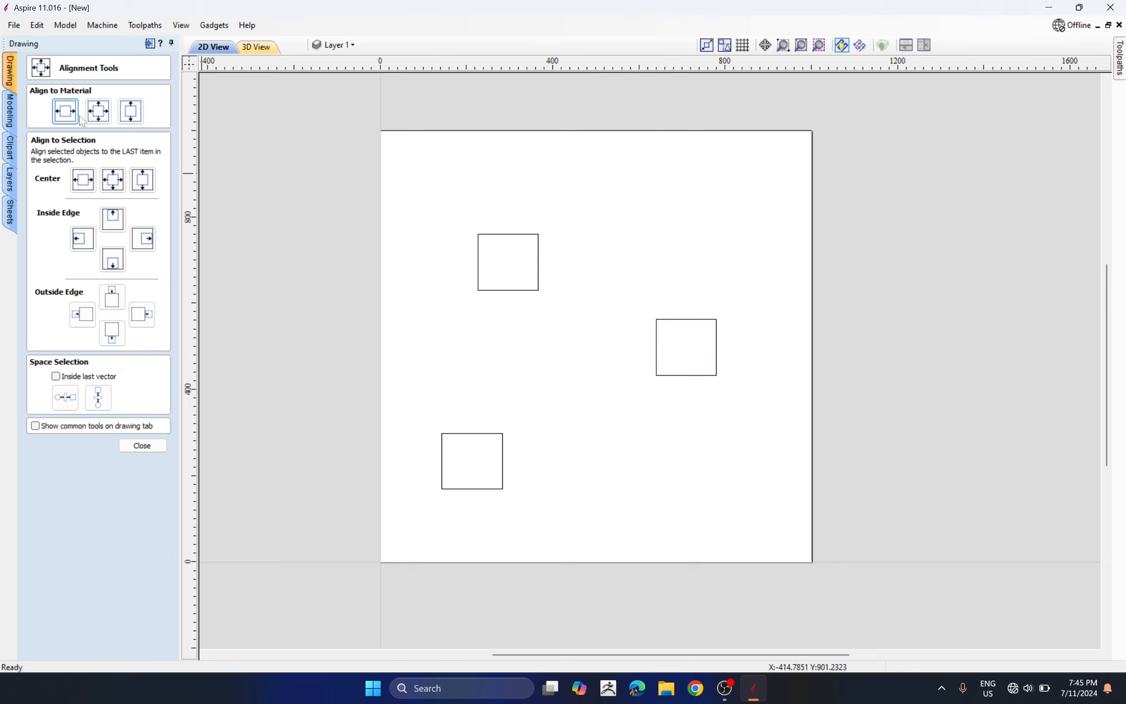
{"action": "left_click_drag", "start_coordinate": [517, 188], "coordinate": [445, 355]}
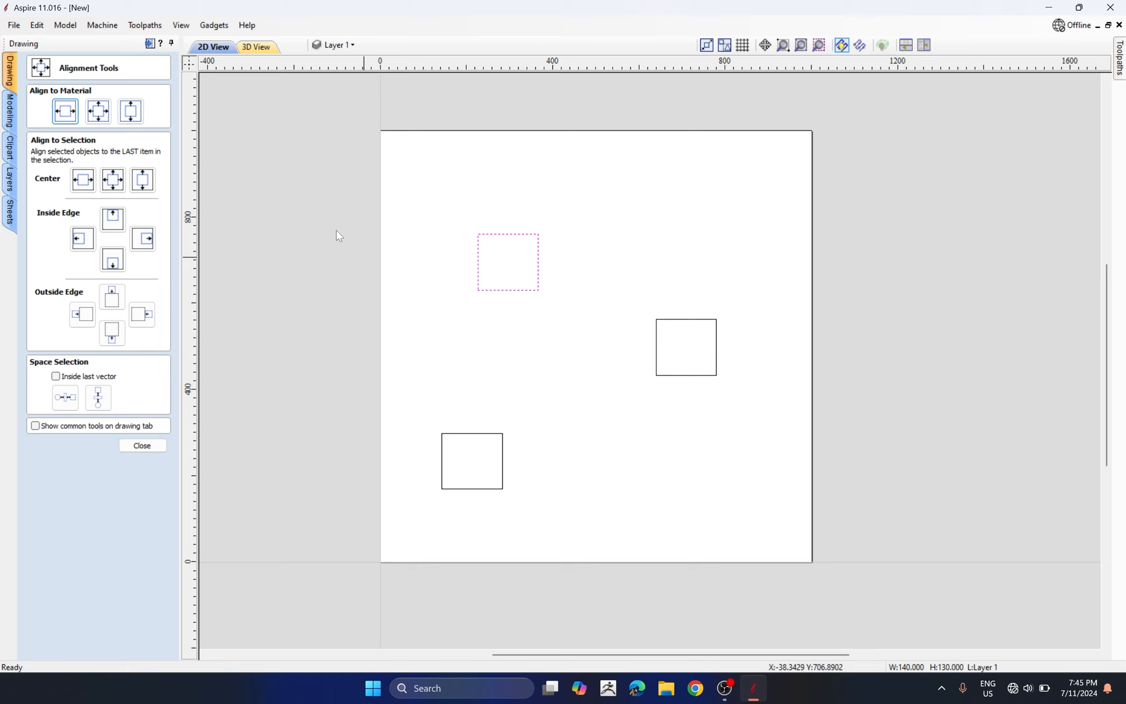
{"action": "left_click", "coordinate": [66, 111]}
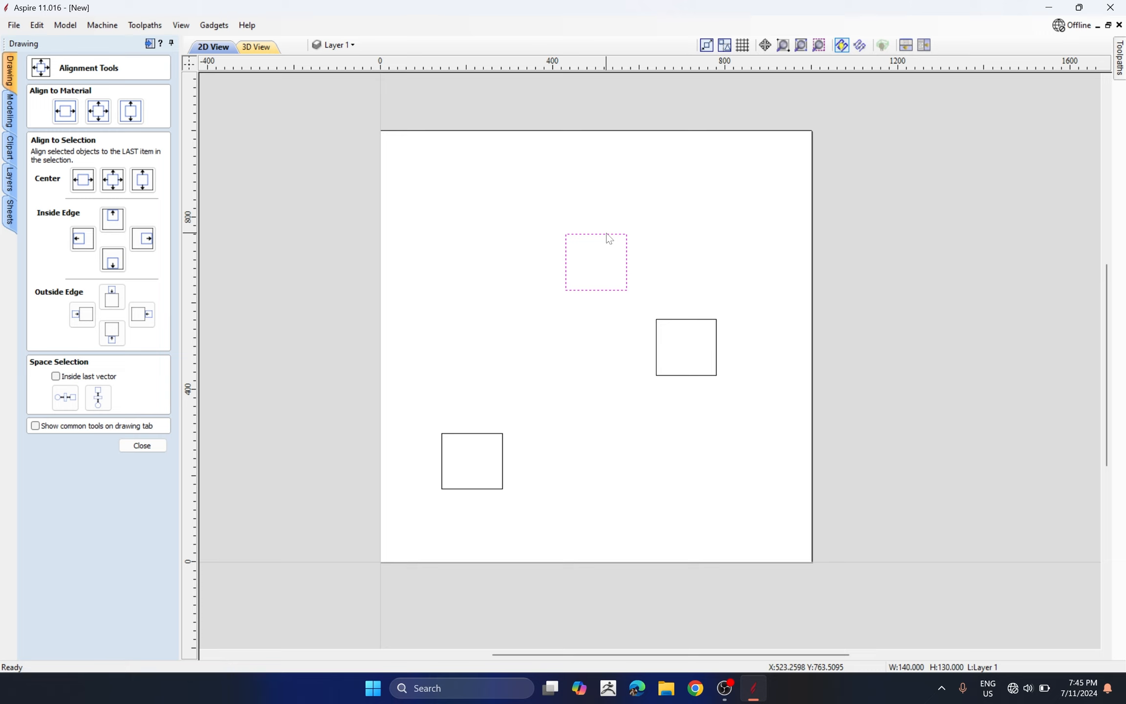
{"action": "left_click", "coordinate": [137, 110]}
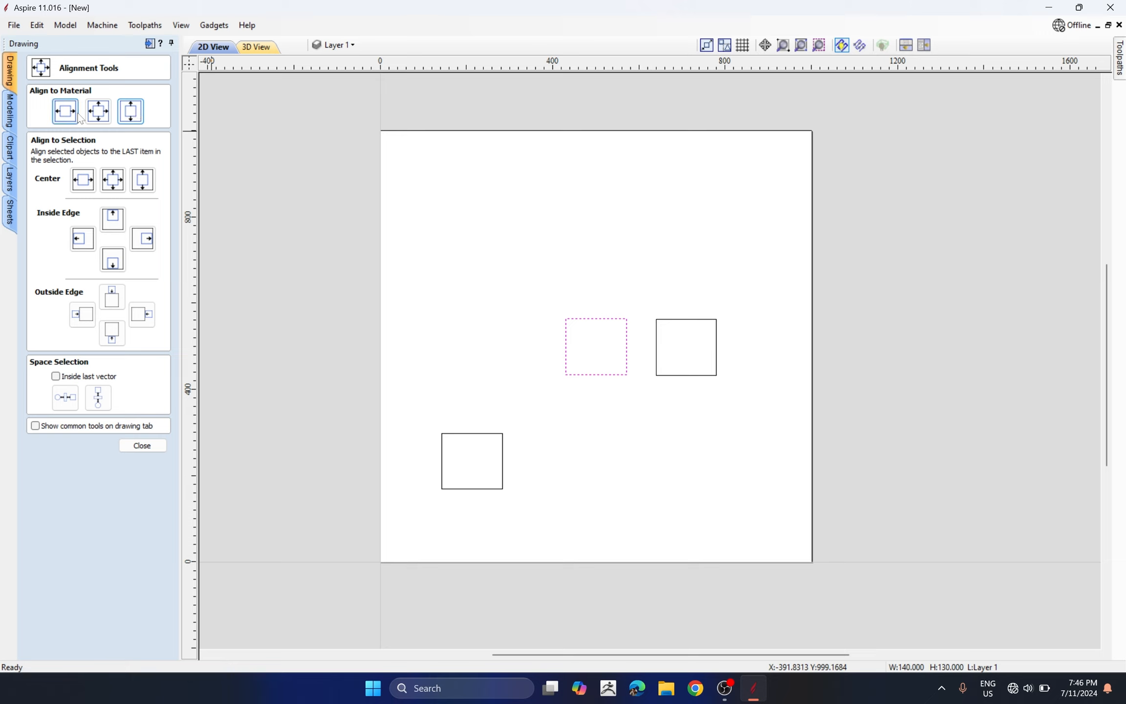
{"action": "left_click", "coordinate": [621, 280]}
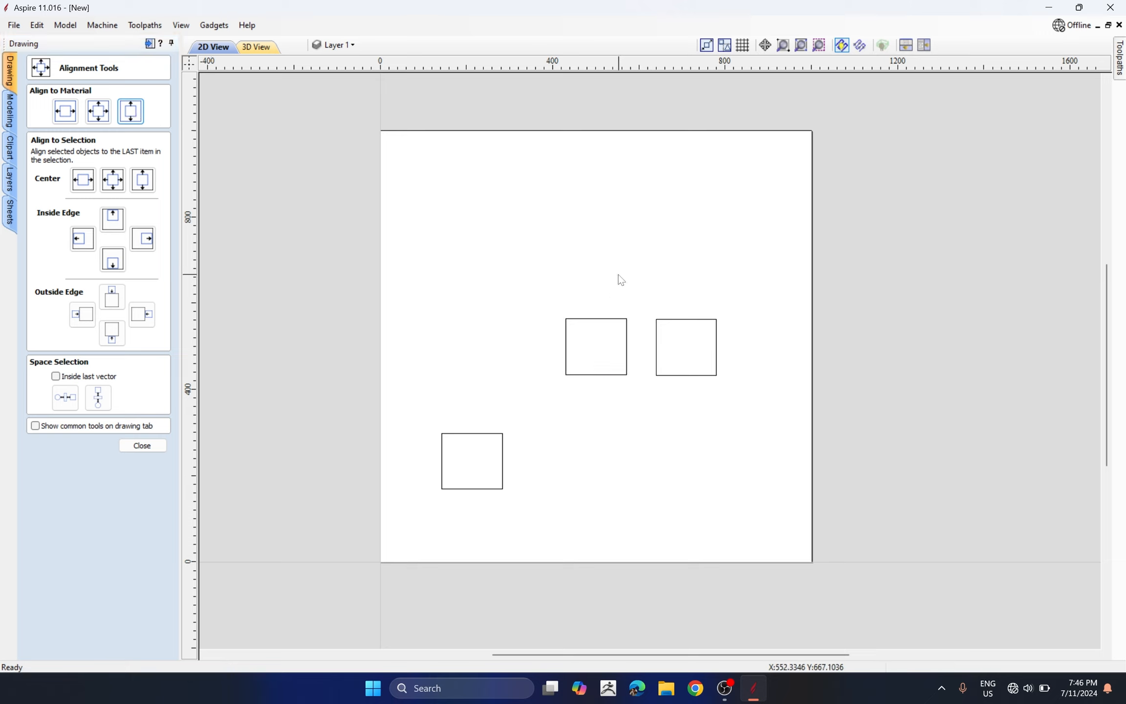
Move the centered rectangle and its neighbor together to the sheet's upper-right area.
{"action": "left_click", "coordinate": [594, 375]}
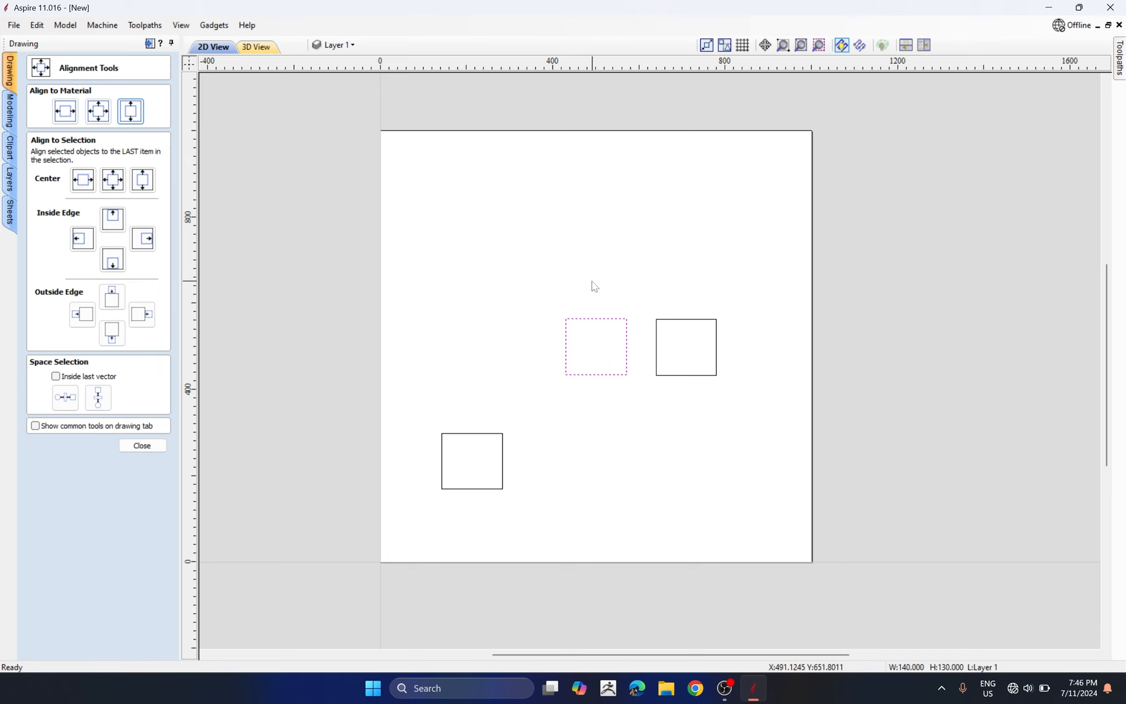
{"action": "left_click_drag", "start_coordinate": [712, 258], "coordinate": [722, 158]}
{"action": "left_click", "coordinate": [476, 387]}
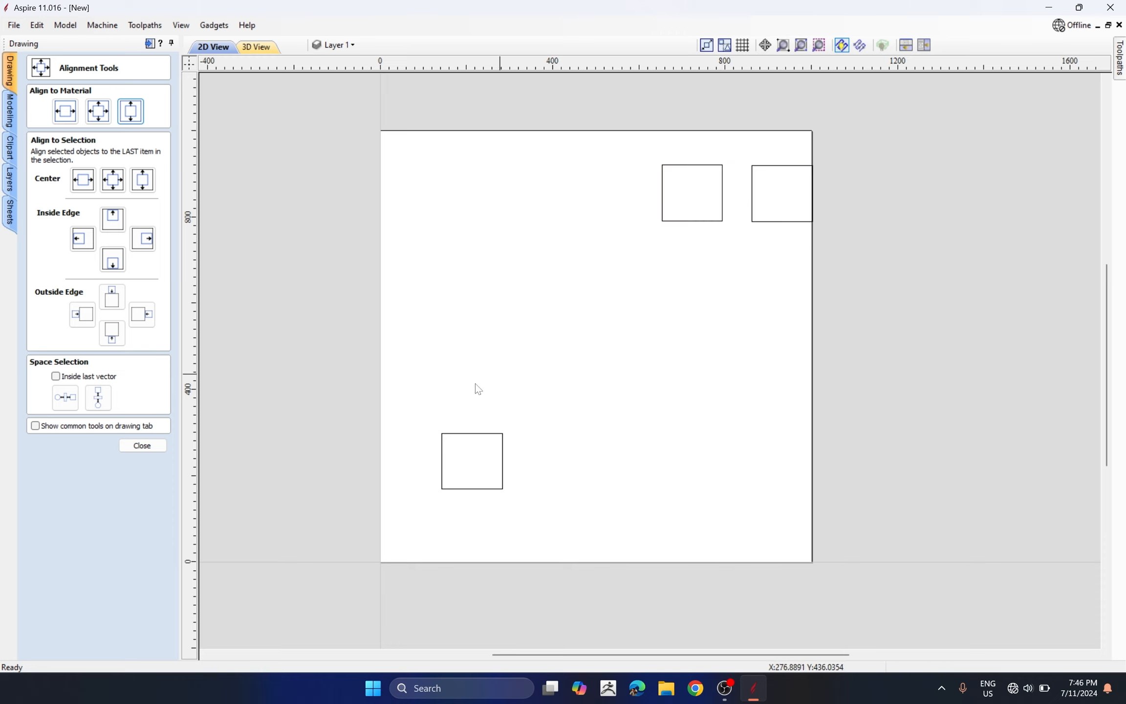
Center the lower-left rectangle on the material both horizontally and vertically in one operation.
{"action": "left_click_drag", "start_coordinate": [497, 361], "coordinate": [484, 517]}
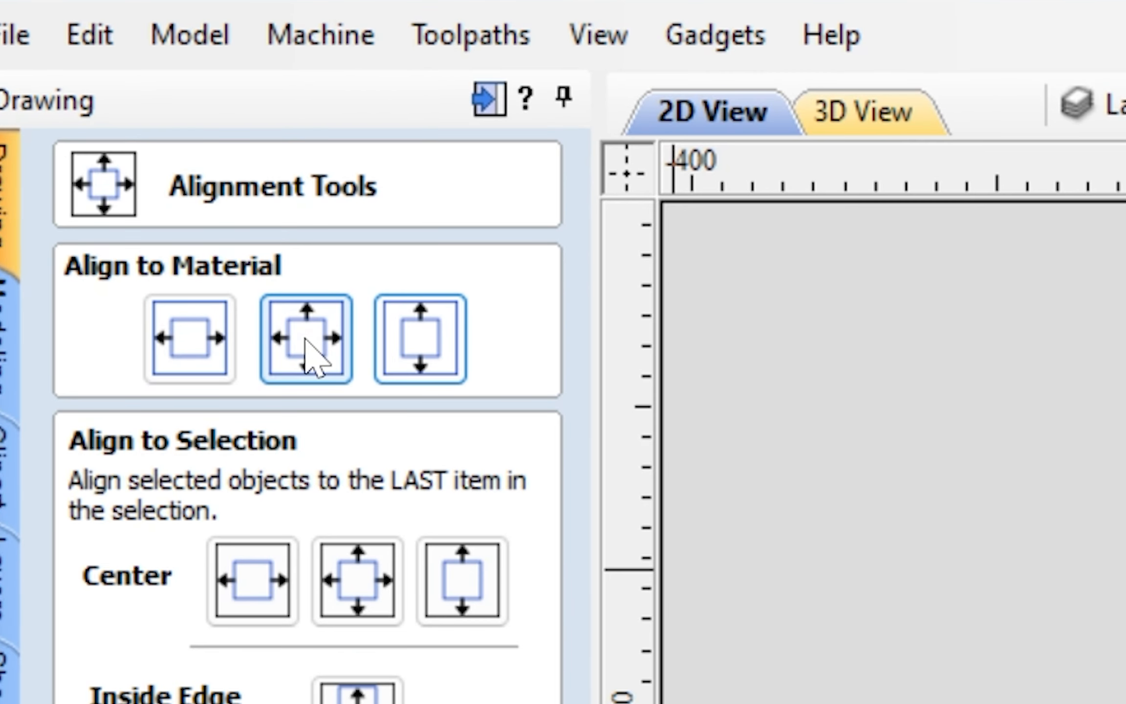
{"action": "left_click", "coordinate": [309, 348]}
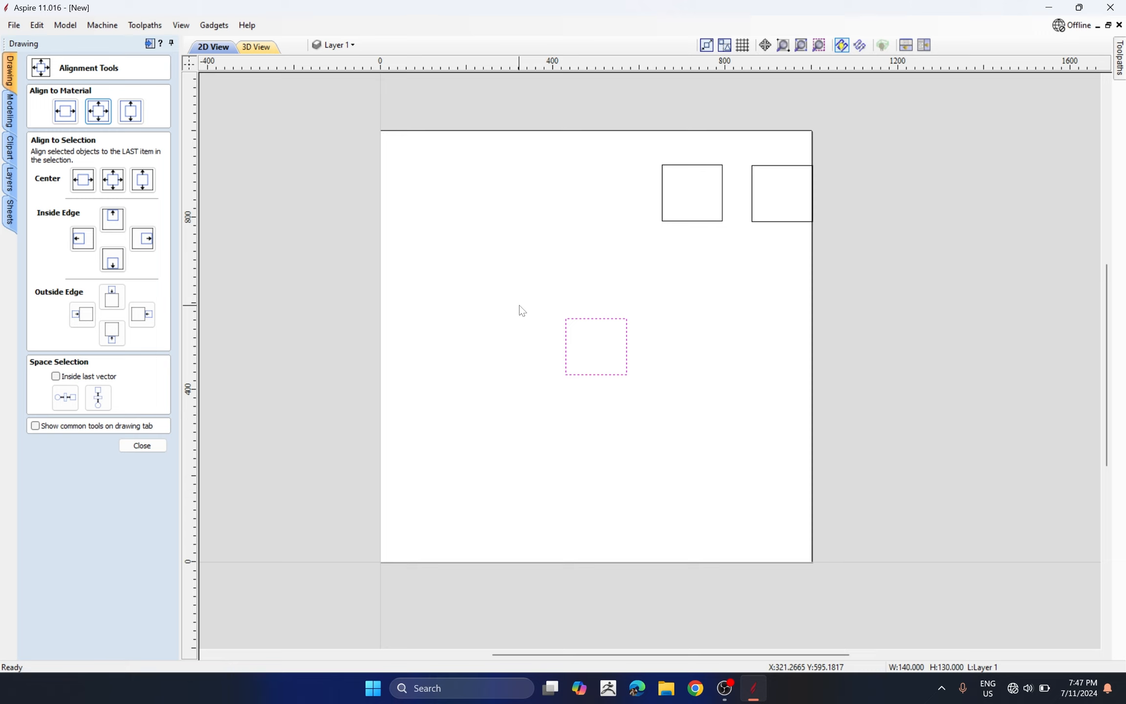
Select the left one of the two upper rectangles, then add the centered rectangle as the alignment target.
{"action": "left_click_drag", "start_coordinate": [710, 182], "coordinate": [680, 240]}
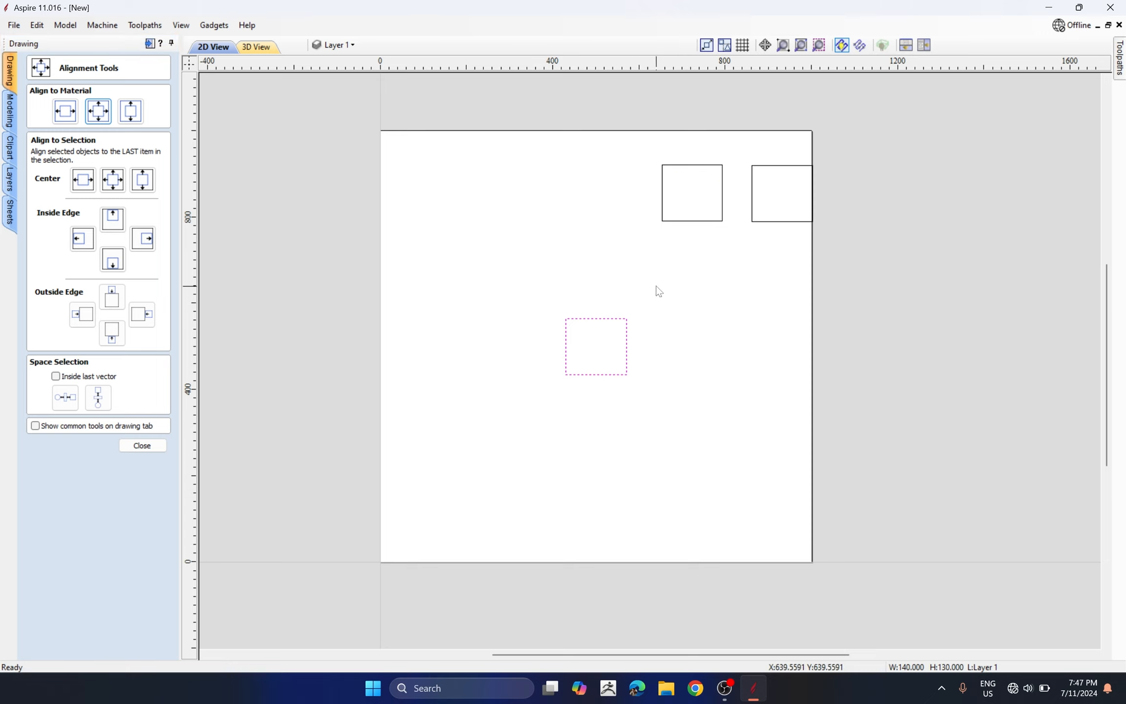
{"action": "left_click", "coordinate": [616, 313]}
{"action": "left_click", "coordinate": [654, 252]}
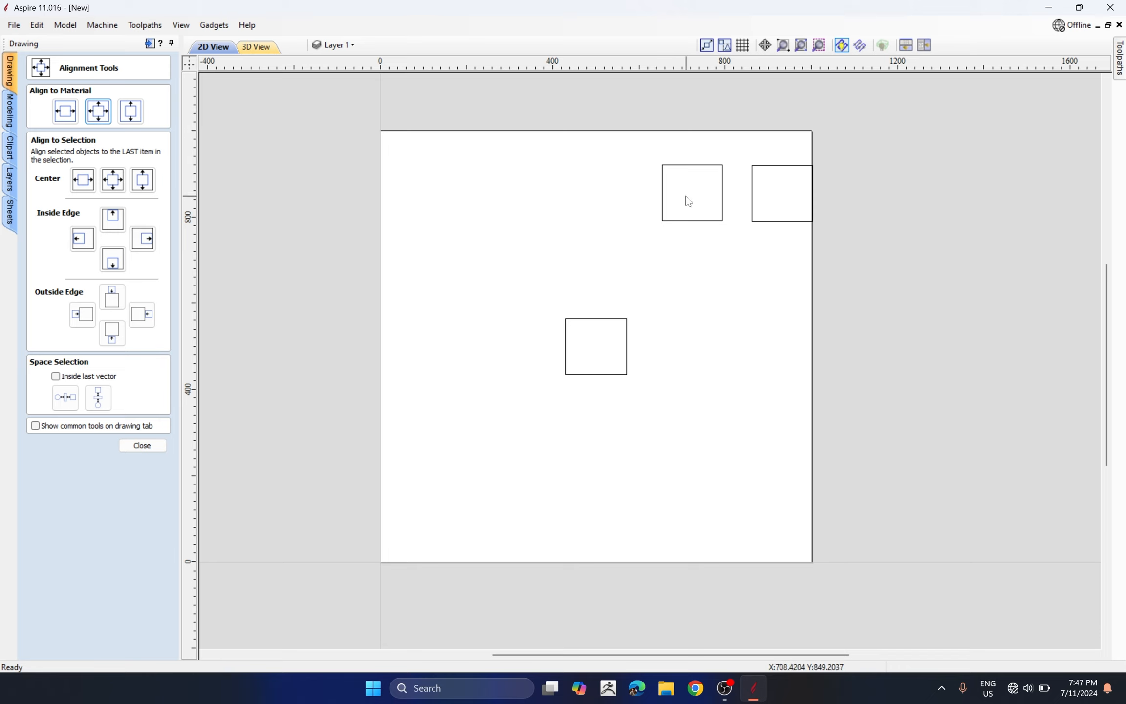
{"action": "left_click_drag", "start_coordinate": [689, 200], "coordinate": [585, 238]}
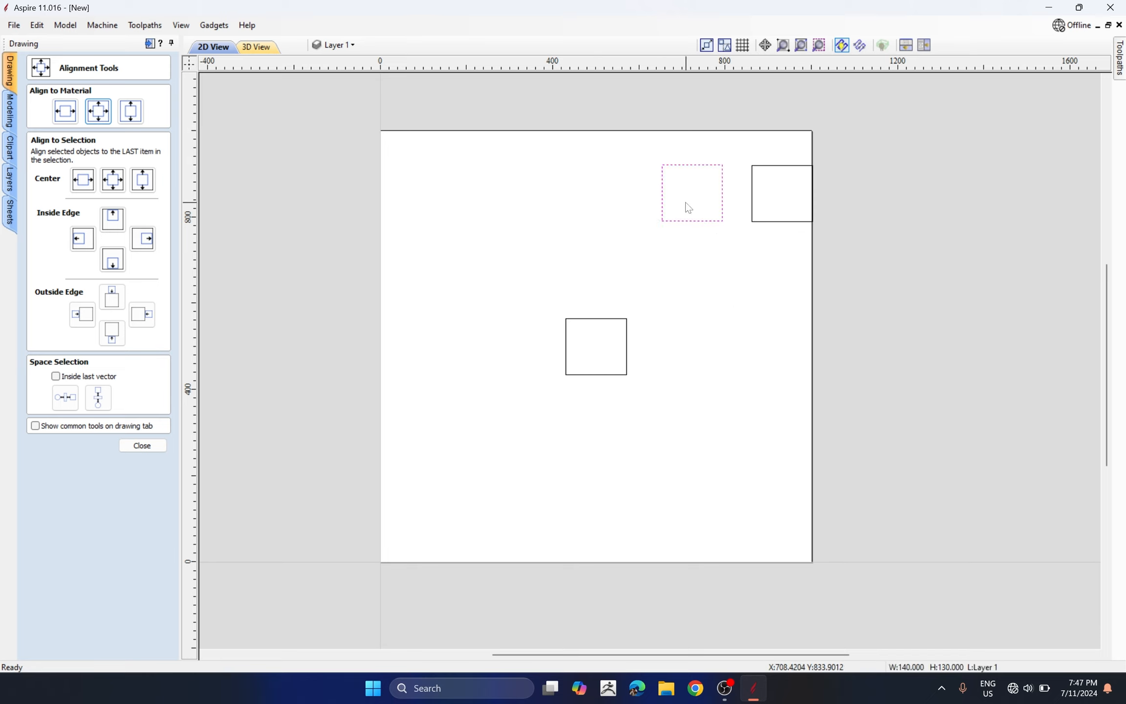
{"action": "left_click_drag", "start_coordinate": [687, 192], "coordinate": [564, 272]}
{"action": "left_click", "coordinate": [626, 334], "text": "shift"}
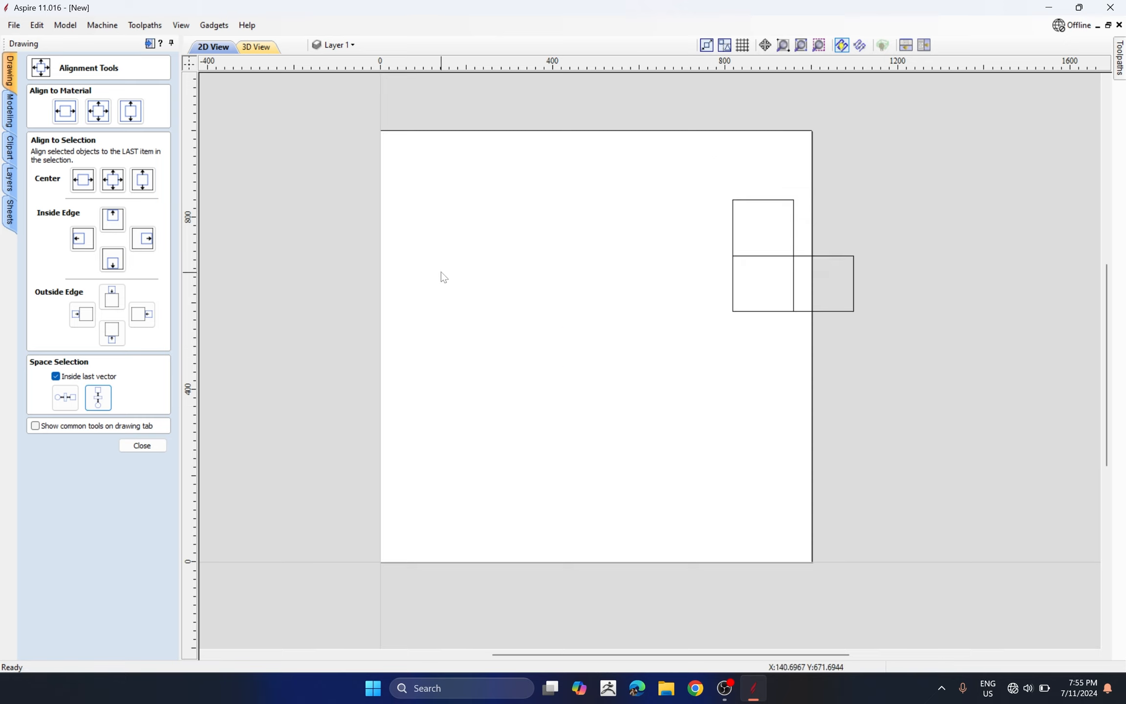
{"action": "left_click", "coordinate": [750, 220]}
{"action": "left_click", "coordinate": [725, 216]}
{"action": "left_click", "coordinate": [732, 239]}
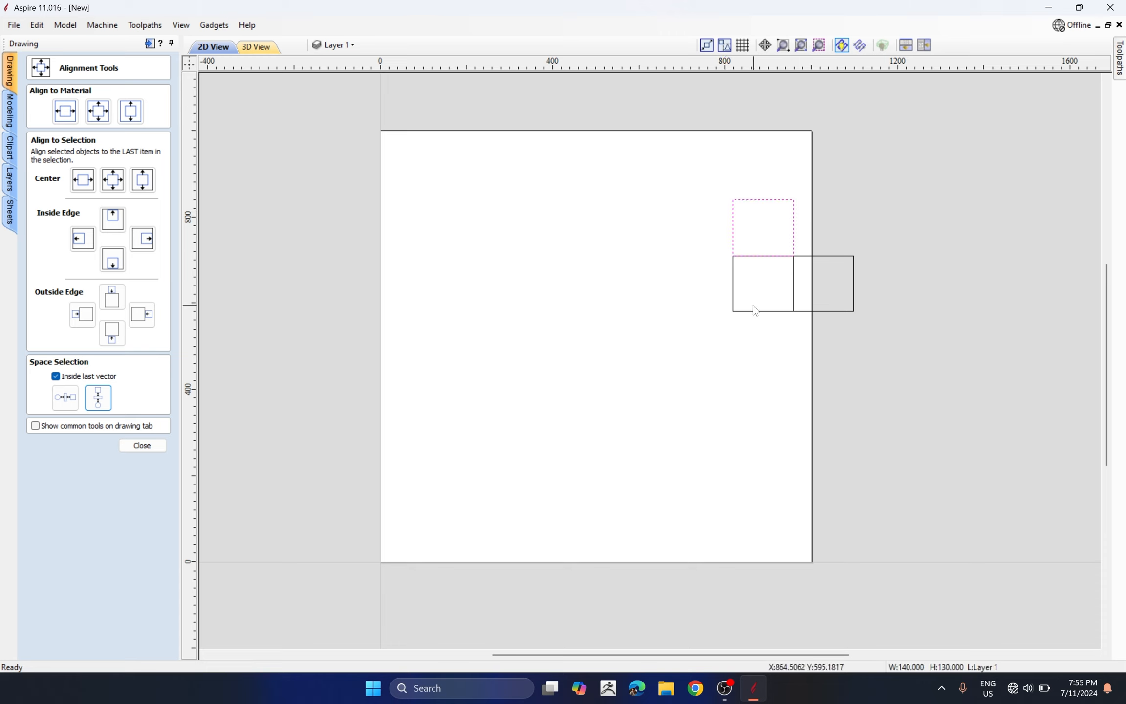
{"action": "mouse_move", "coordinate": [761, 297]}
{"action": "left_mouse_down"}
{"action": "mouse_move", "coordinate": [744, 336]}
{"action": "mouse_move", "coordinate": [756, 297]}
{"action": "mouse_move", "coordinate": [751, 319]}
{"action": "left_mouse_up"}
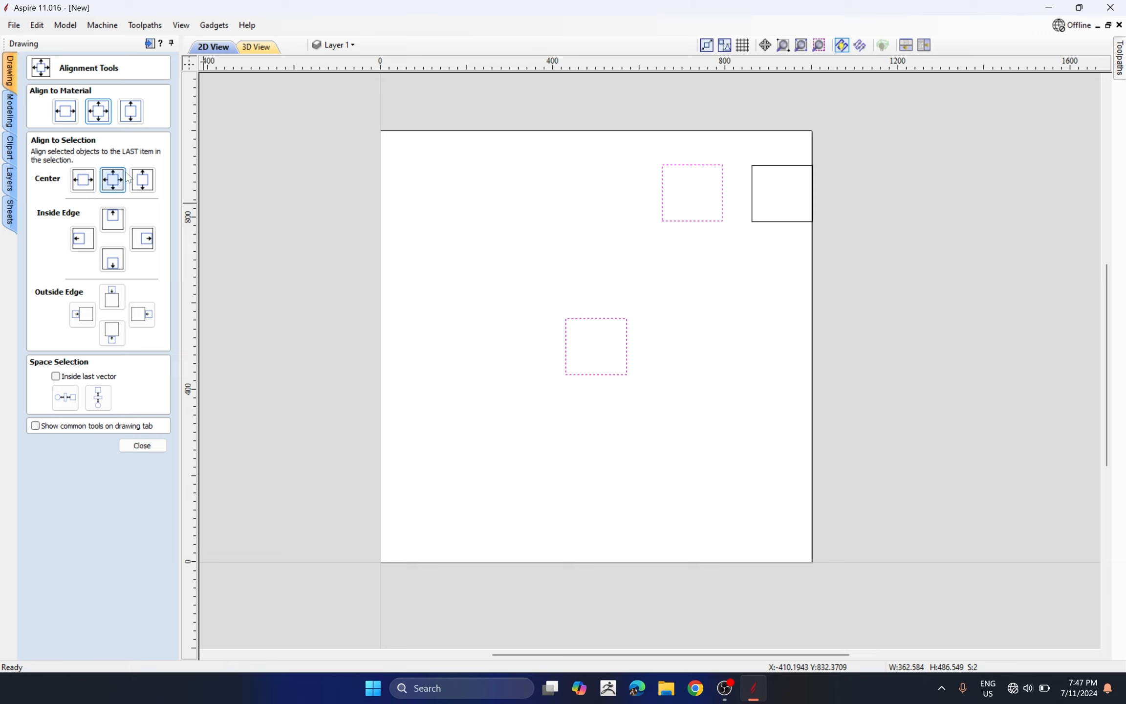
Align the selected upper rectangle to the center of the middle rectangle, first horizontally and then vertically.
{"action": "left_click", "coordinate": [87, 182]}
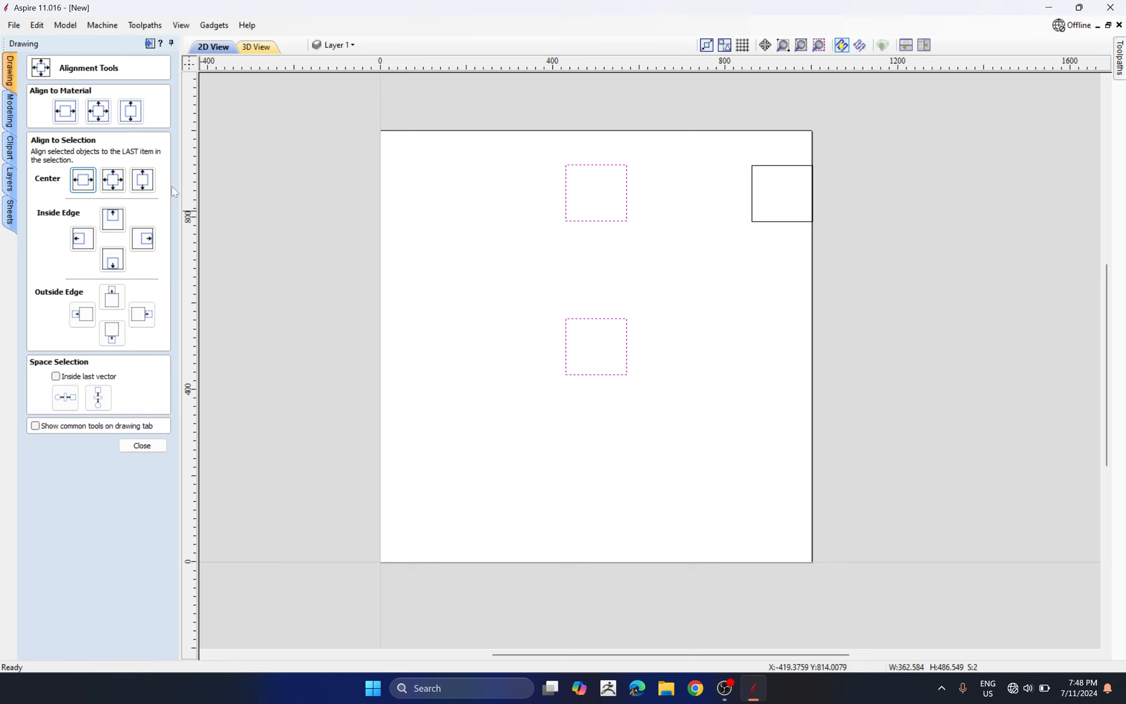
{"action": "left_click", "coordinate": [142, 180]}
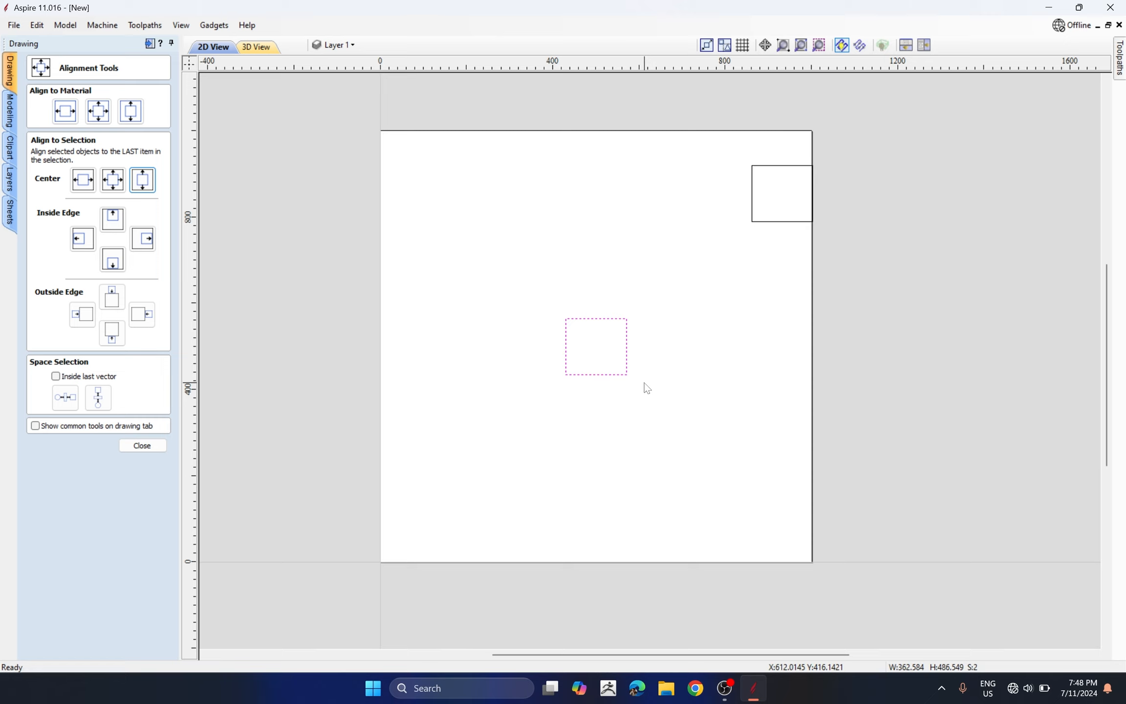
{"action": "left_click", "coordinate": [759, 238]}
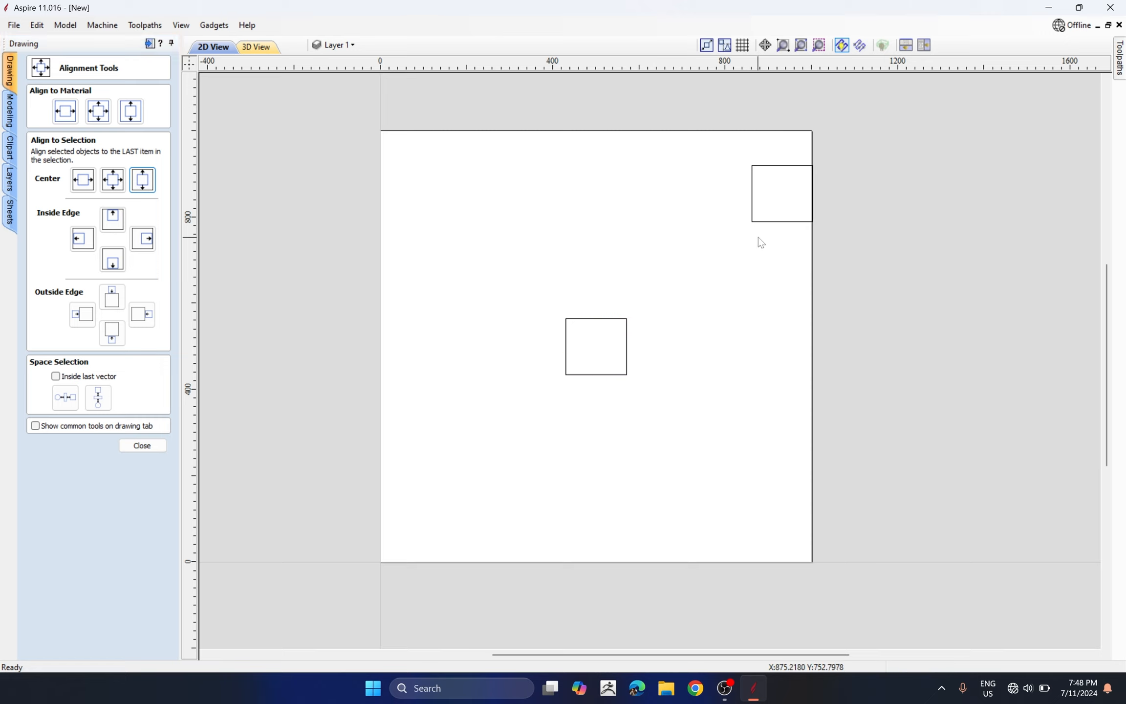
Center the remaining upper-right rectangle on the middle rectangle in both directions at once.
{"action": "left_click", "coordinate": [775, 189]}
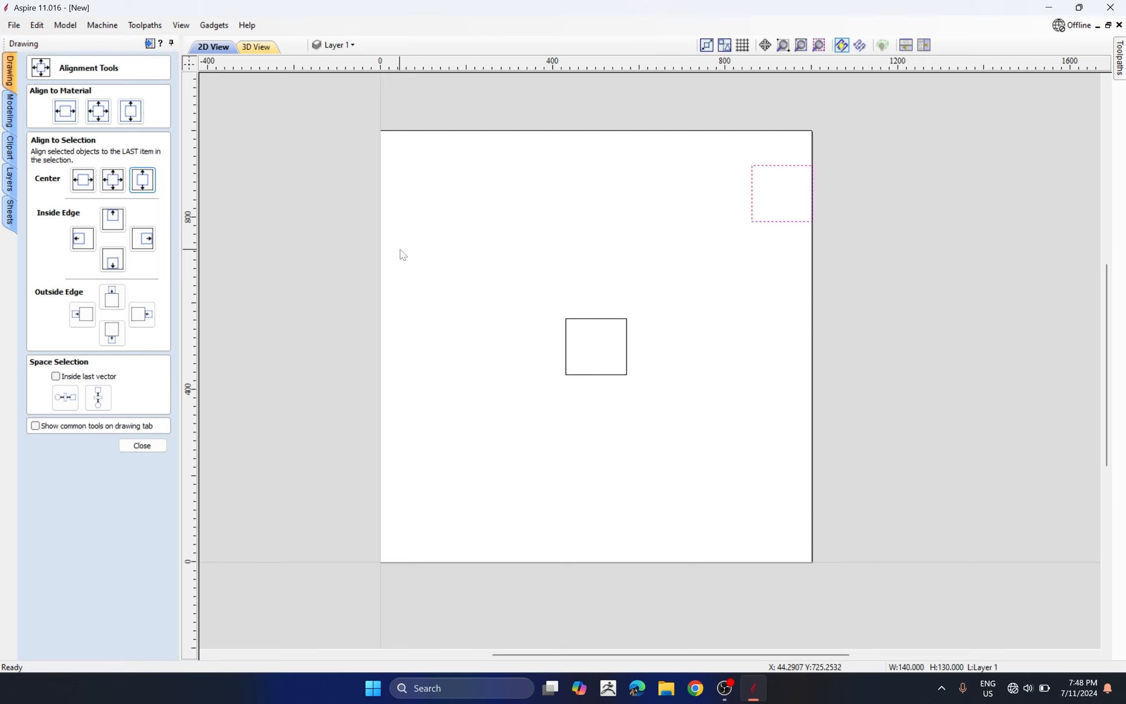
{"action": "left_click", "coordinate": [603, 325], "text": "shift"}
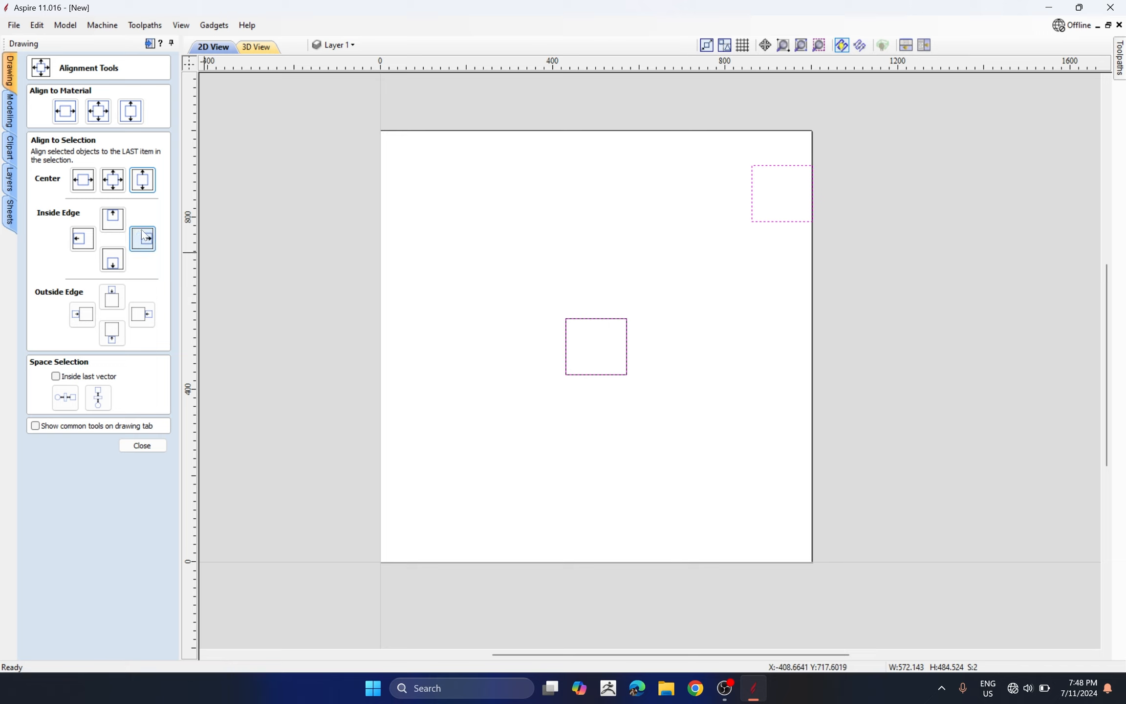
{"action": "left_click", "coordinate": [117, 182]}
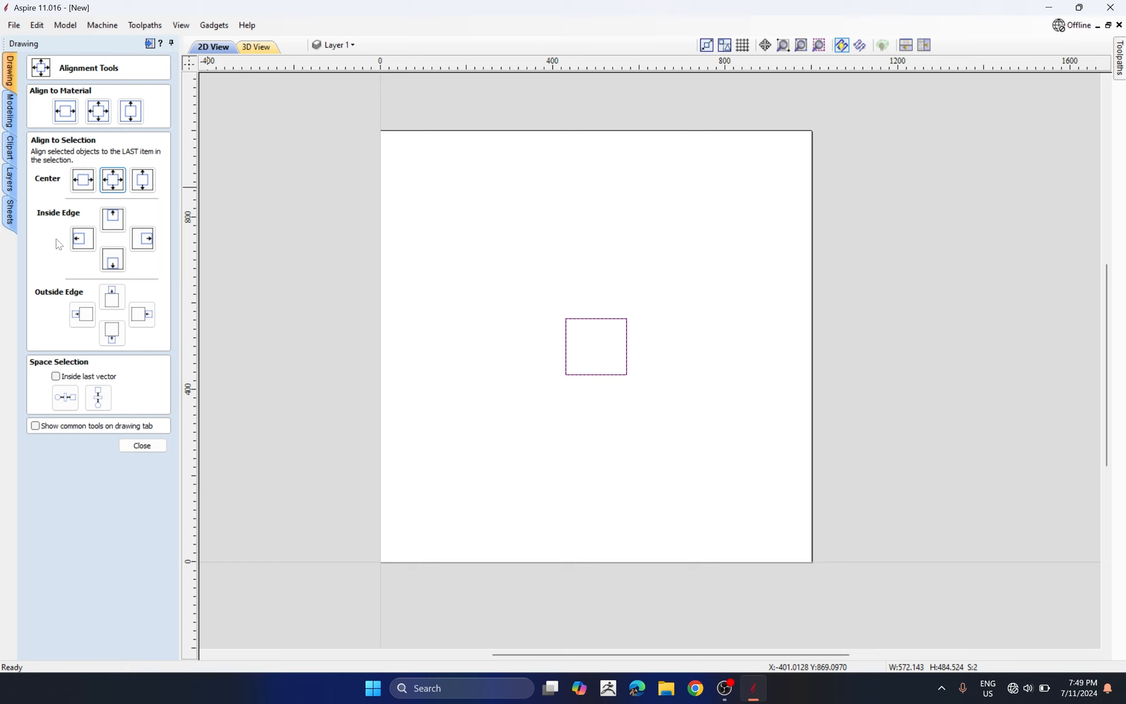
{"action": "left_click", "coordinate": [411, 289]}
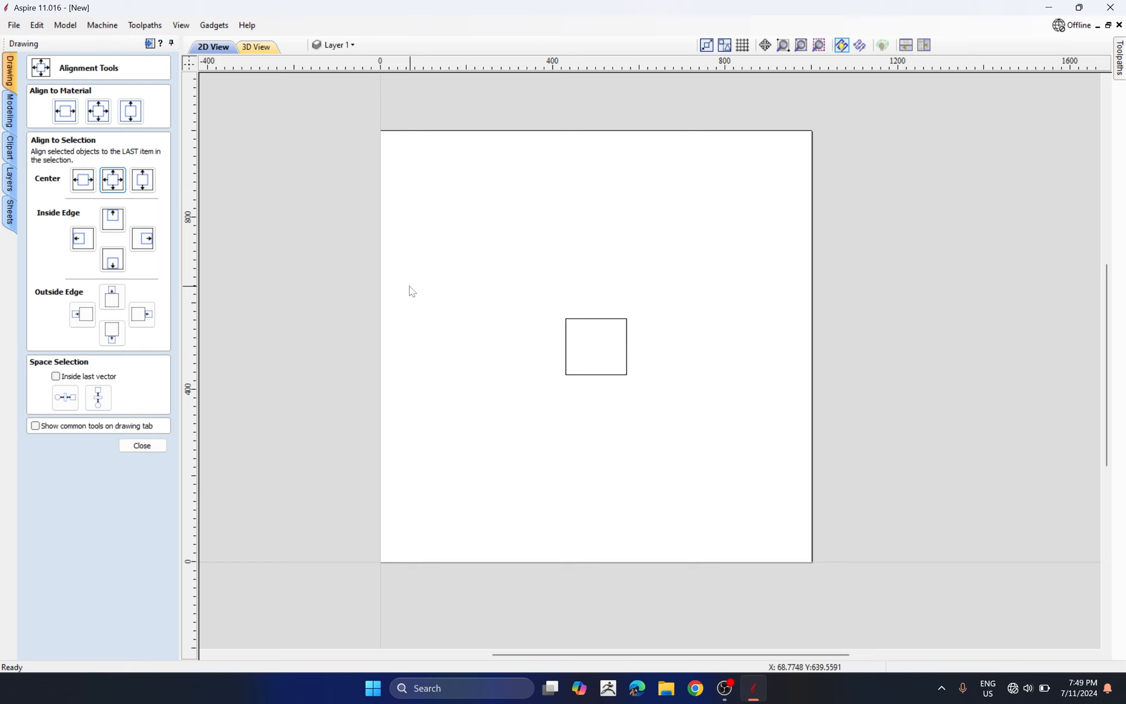
Separate the three stacked rectangles by moving one to the right side, one to the upper left and the third slightly down.
{"action": "left_click", "coordinate": [592, 320]}
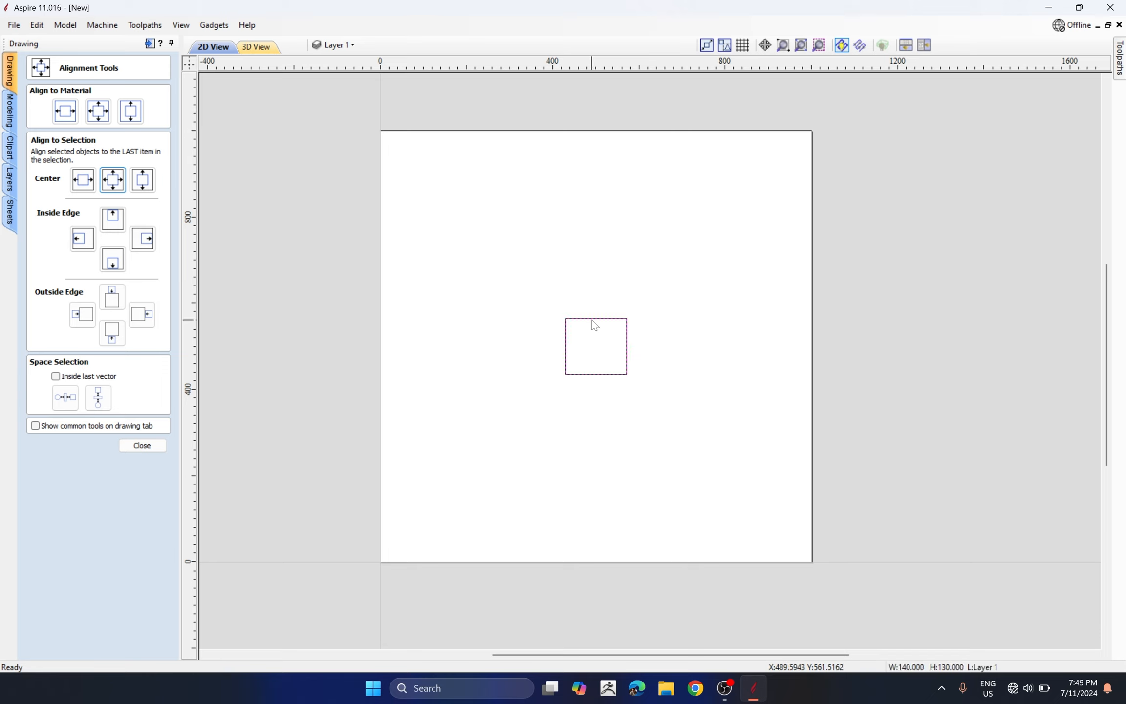
{"action": "left_click_drag", "start_coordinate": [590, 325], "coordinate": [757, 261], "text": "ctrl"}
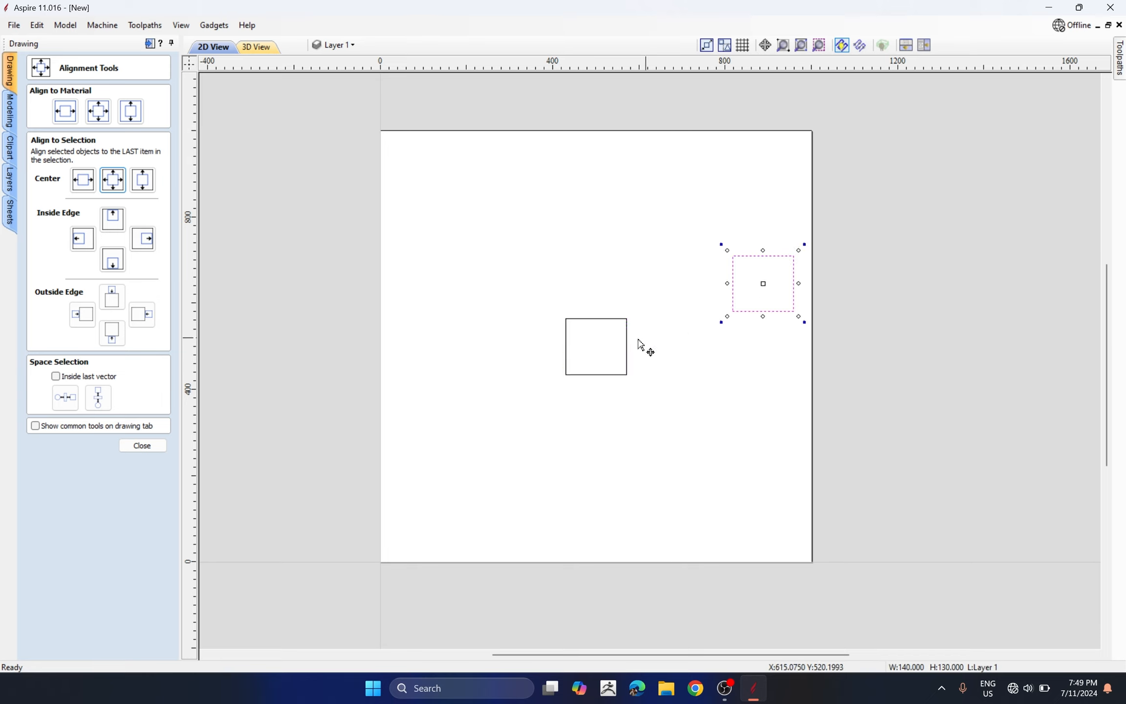
{"action": "left_click", "coordinate": [583, 323]}
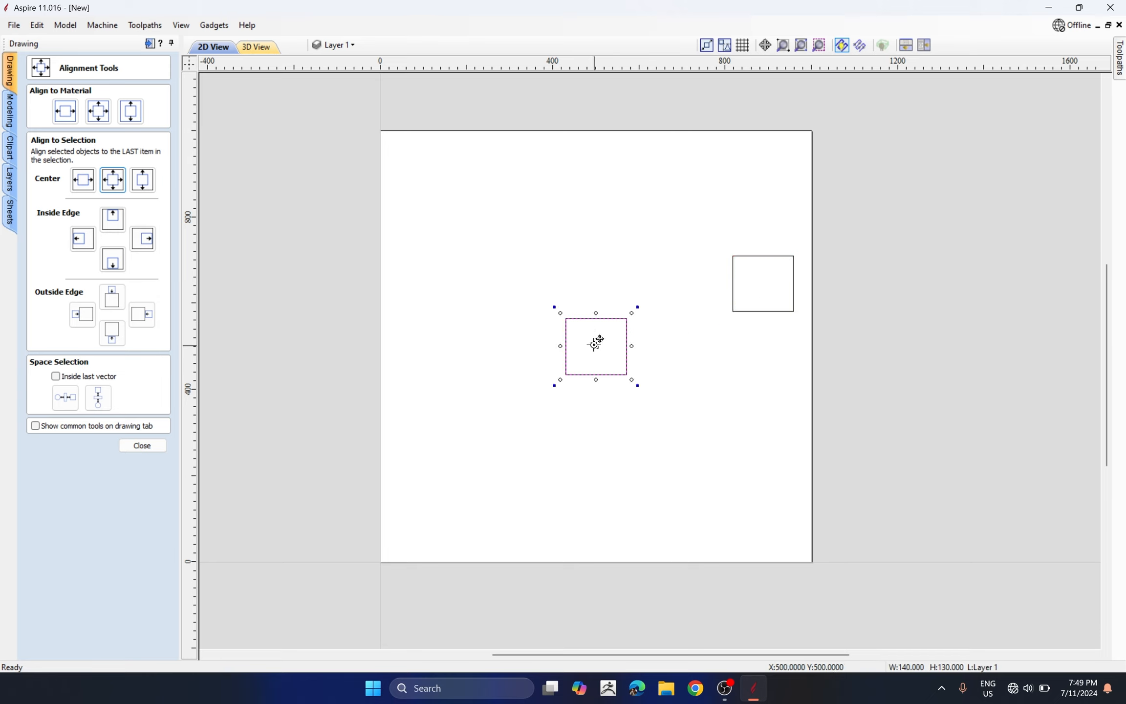
{"action": "left_click_drag", "start_coordinate": [597, 345], "coordinate": [460, 211]}
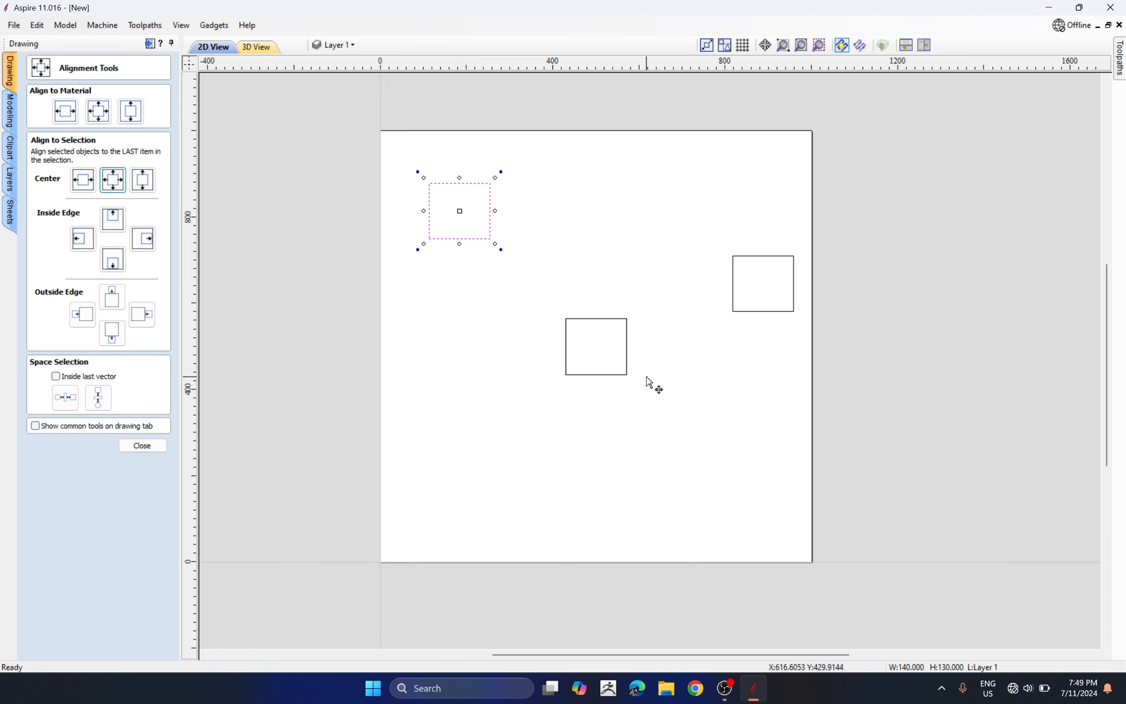
{"action": "left_click_drag", "start_coordinate": [636, 342], "coordinate": [627, 370]}
{"action": "left_click", "coordinate": [672, 352]}
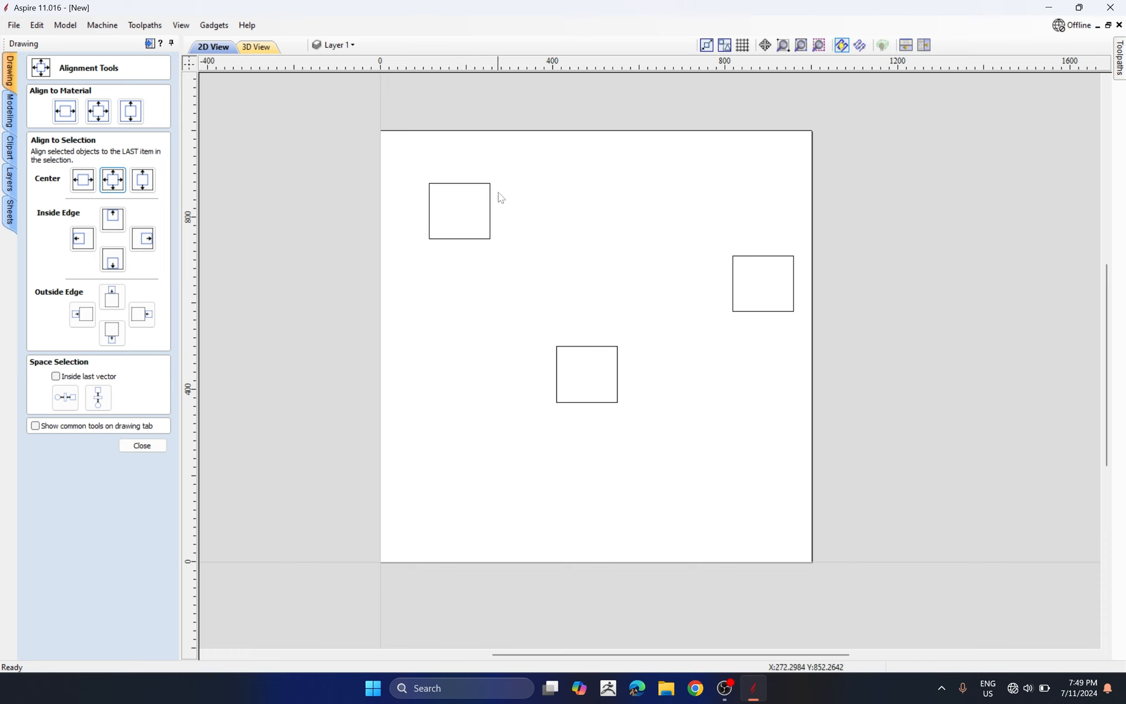
Align the upper-left rectangle to the inside left edge and then the inside bottom edge of the lower middle rectangle.
{"action": "left_click_drag", "start_coordinate": [499, 192], "coordinate": [391, 255]}
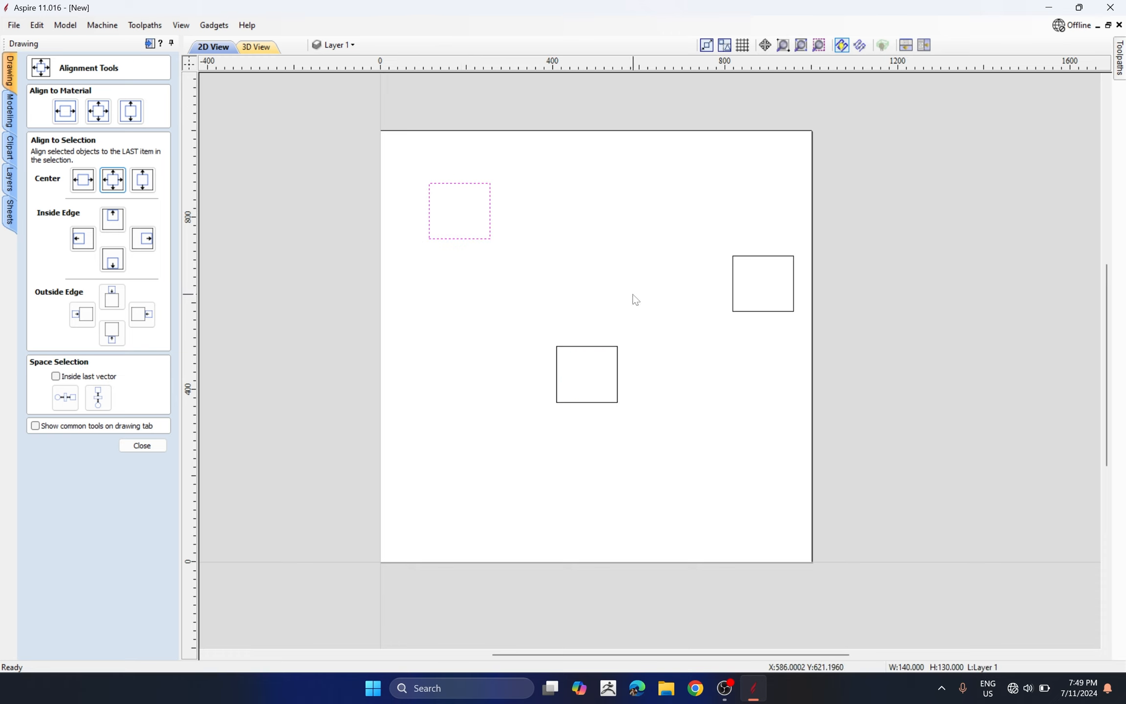
{"action": "left_click", "coordinate": [557, 378], "text": "shift"}
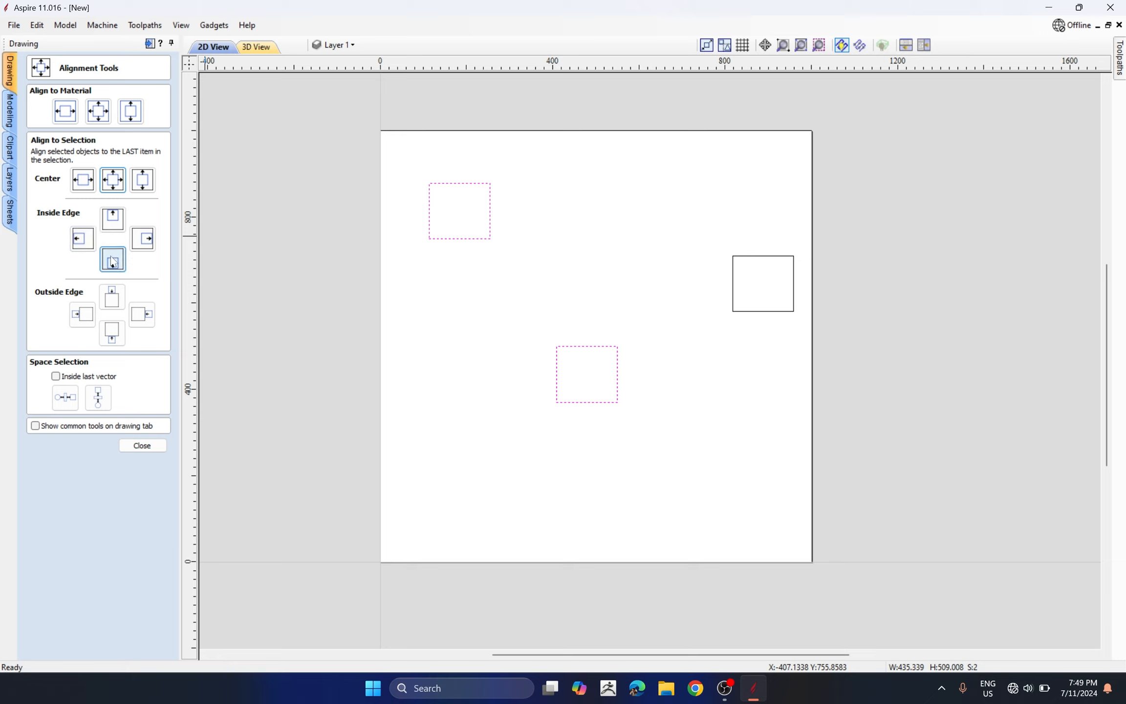
{"action": "left_click", "coordinate": [83, 239]}
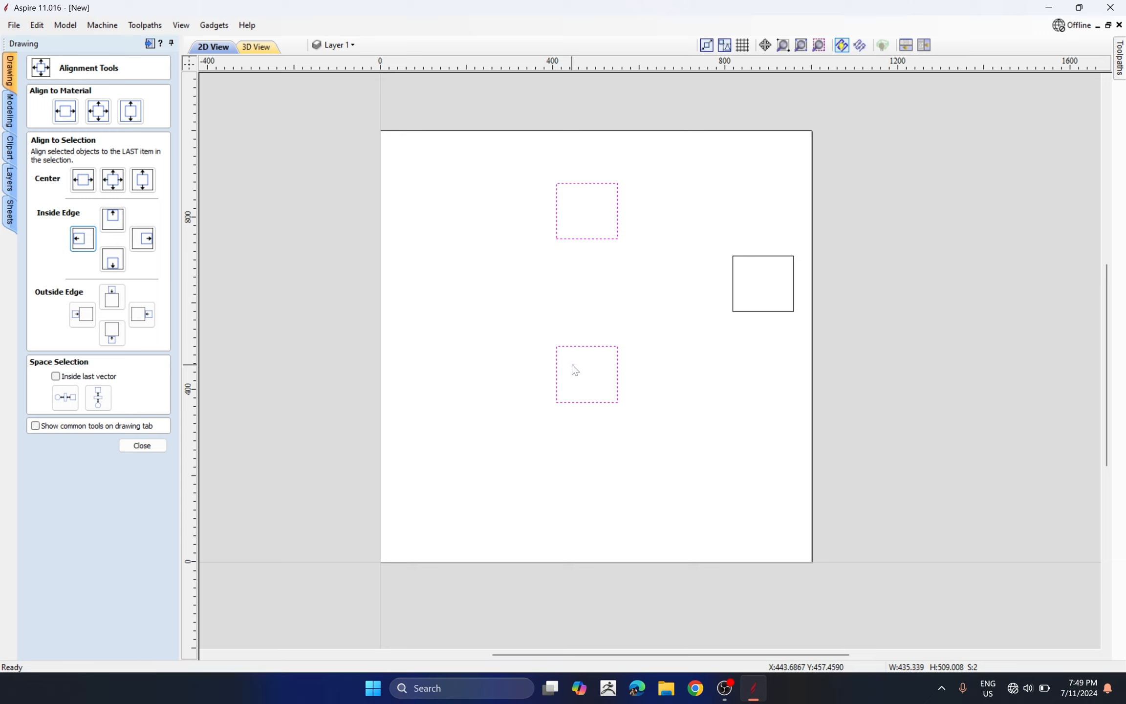
{"action": "left_click", "coordinate": [111, 268]}
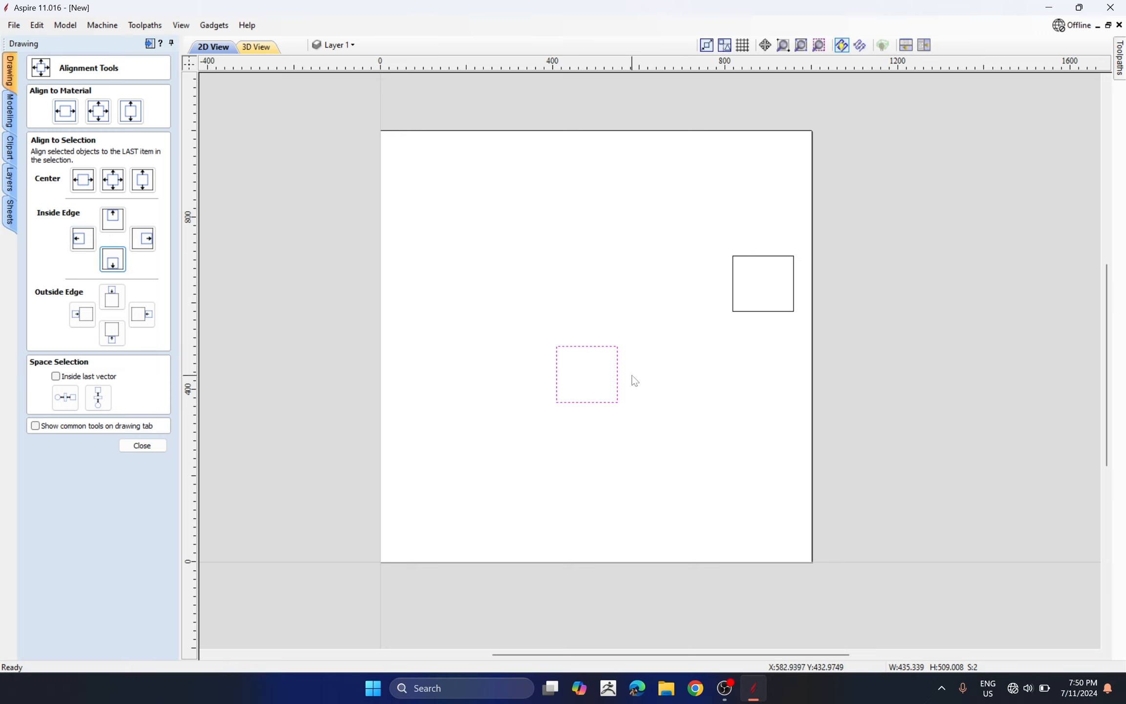
Align the pair by inside right edge, try and undo the inside top alignment, and apply the inside bottom alignment instead.
{"action": "left_click", "coordinate": [153, 239]}
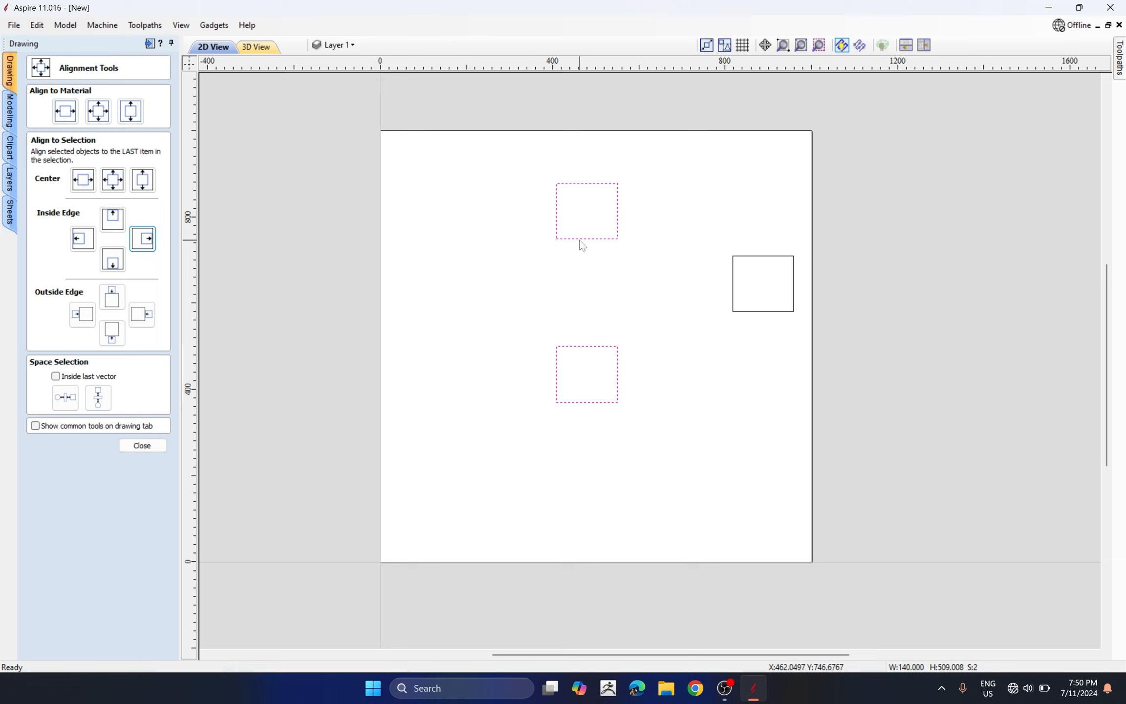
{"action": "left_click", "coordinate": [112, 218]}
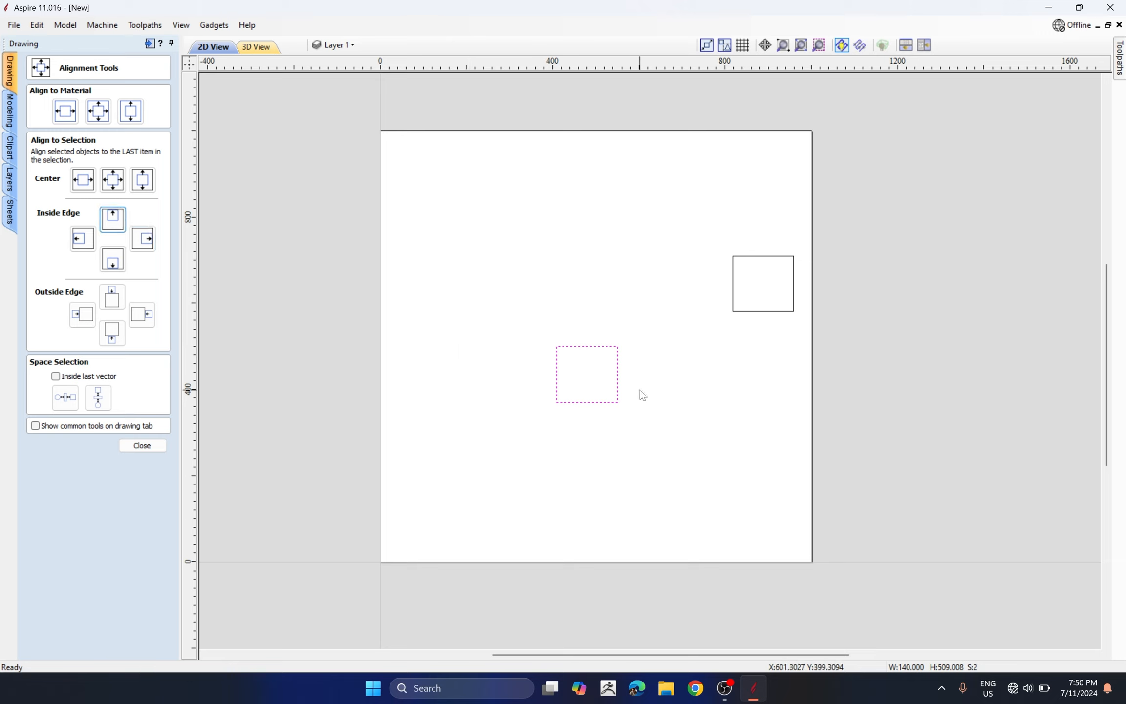
{"action": "key", "text": "ctrl+z"}
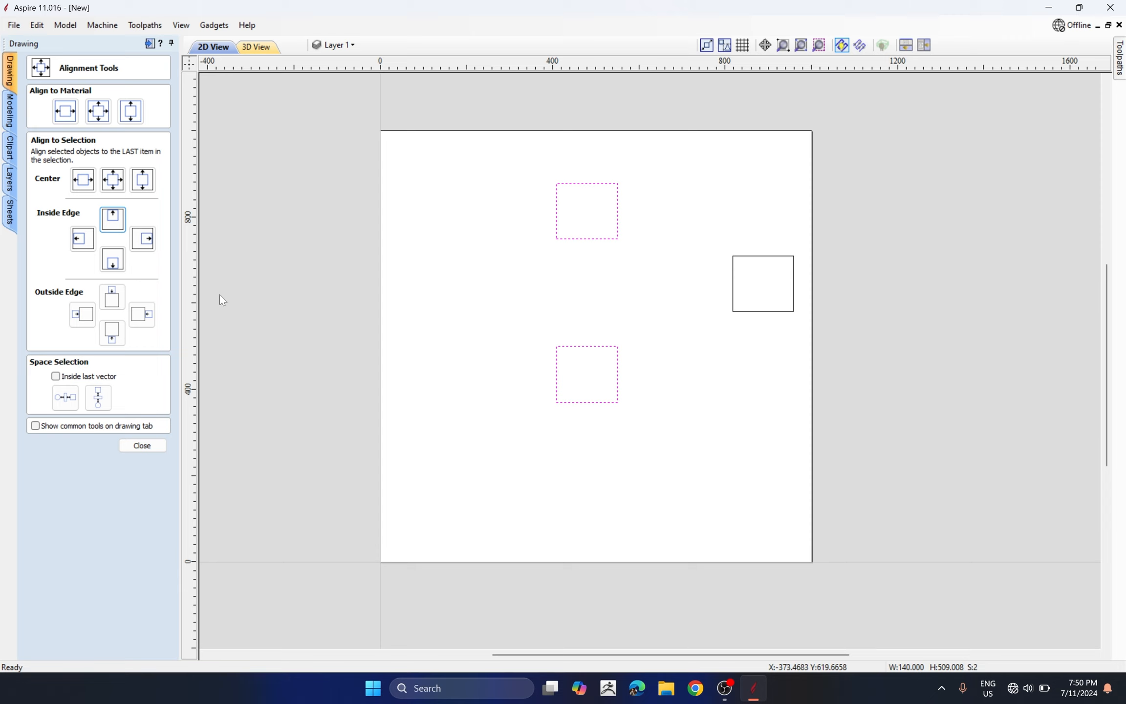
{"action": "left_click", "coordinate": [112, 259]}
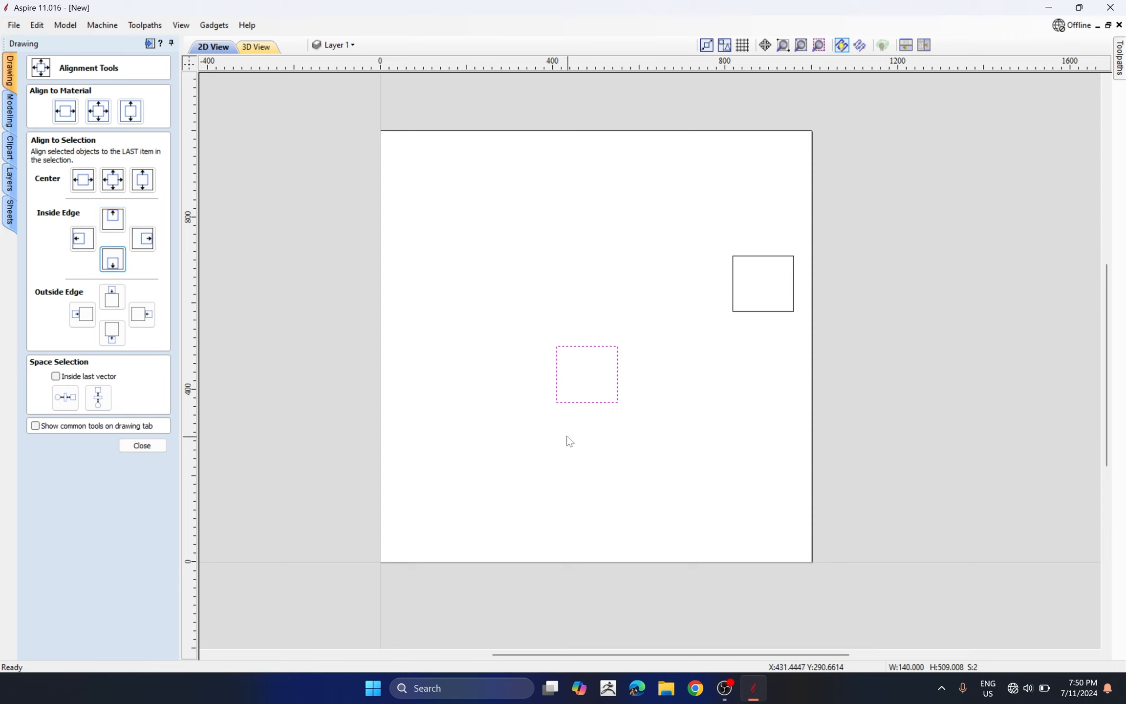
{"action": "left_click", "coordinate": [502, 308]}
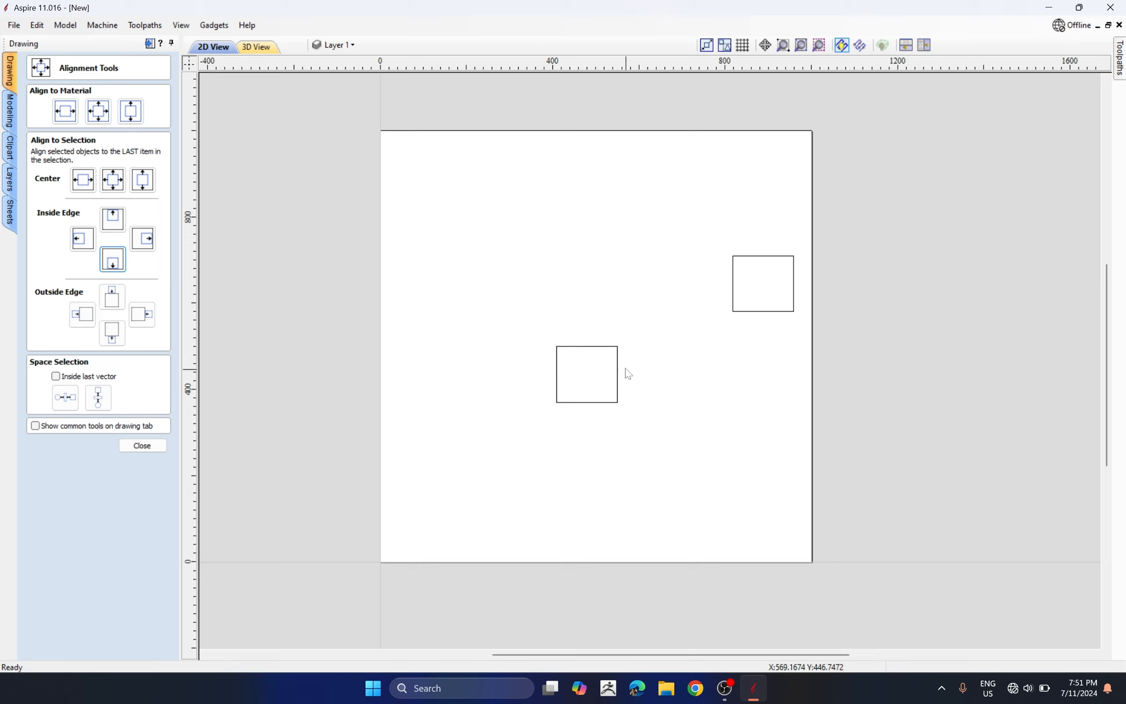
Separate the two stacked middle rectangles by moving one to the upper left and the other to the lower left of the material.
{"action": "left_click", "coordinate": [576, 347]}
{"action": "left_click", "coordinate": [575, 346]}
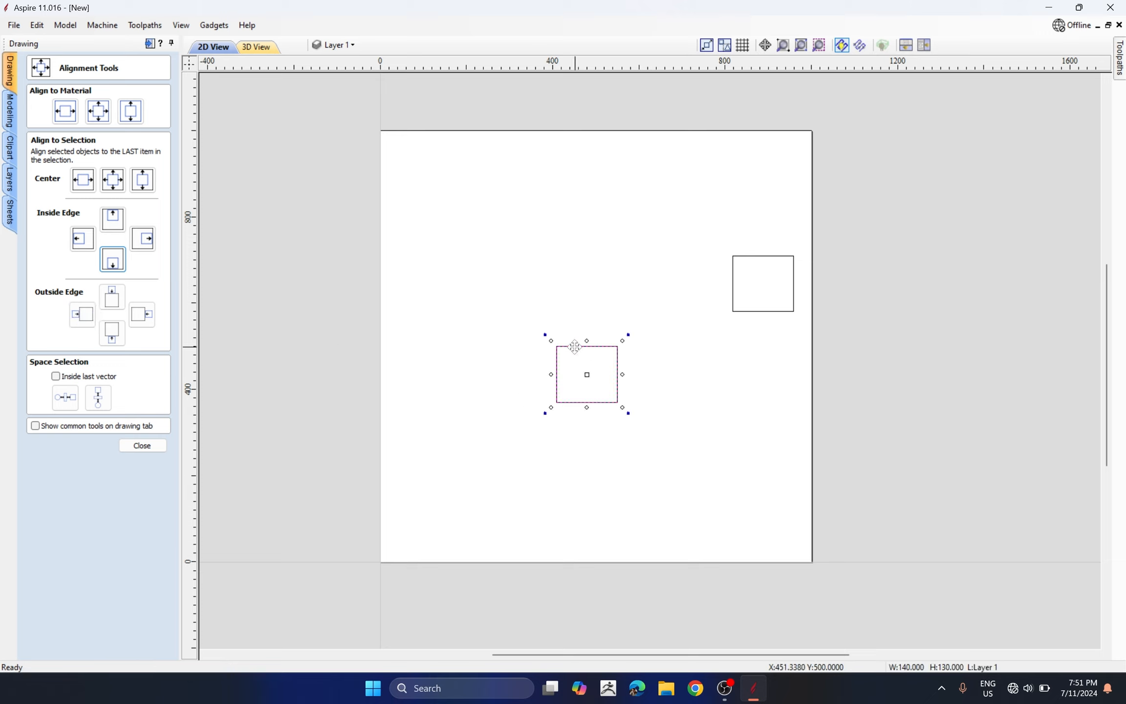
{"action": "left_click", "coordinate": [590, 373]}
{"action": "left_click", "coordinate": [568, 346]}
{"action": "left_click", "coordinate": [571, 347]}
{"action": "left_click_drag", "start_coordinate": [583, 367], "coordinate": [478, 223], "text": "ctrl"}
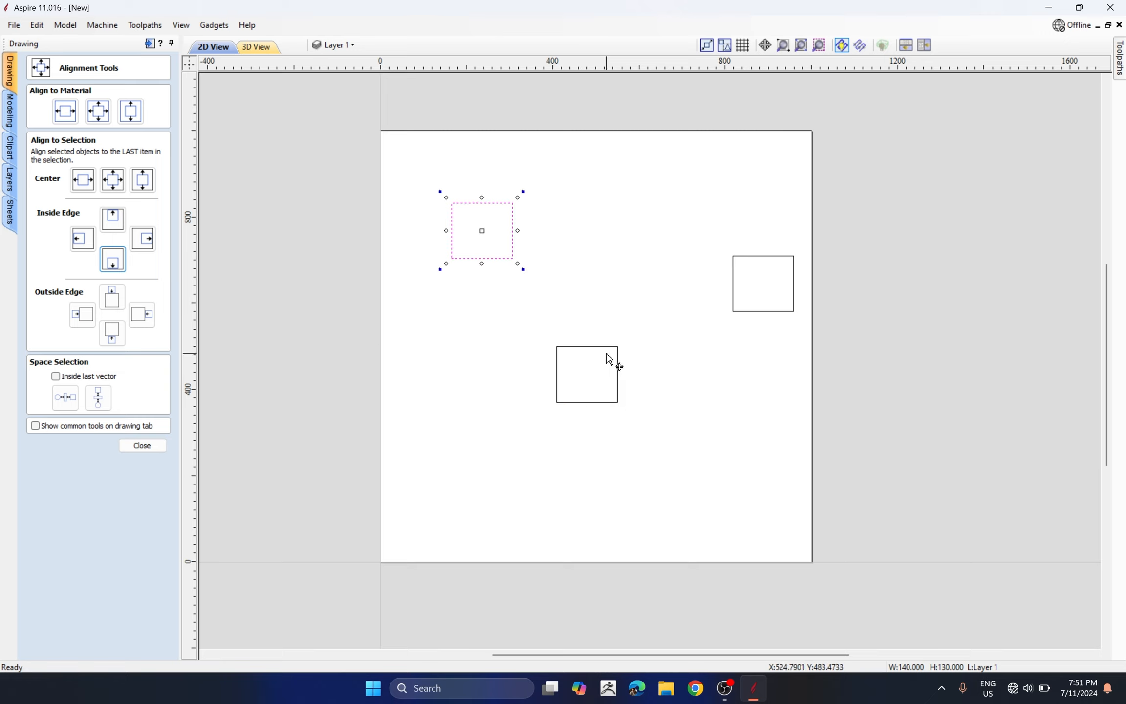
{"action": "left_click", "coordinate": [588, 348]}
{"action": "left_click", "coordinate": [590, 353]}
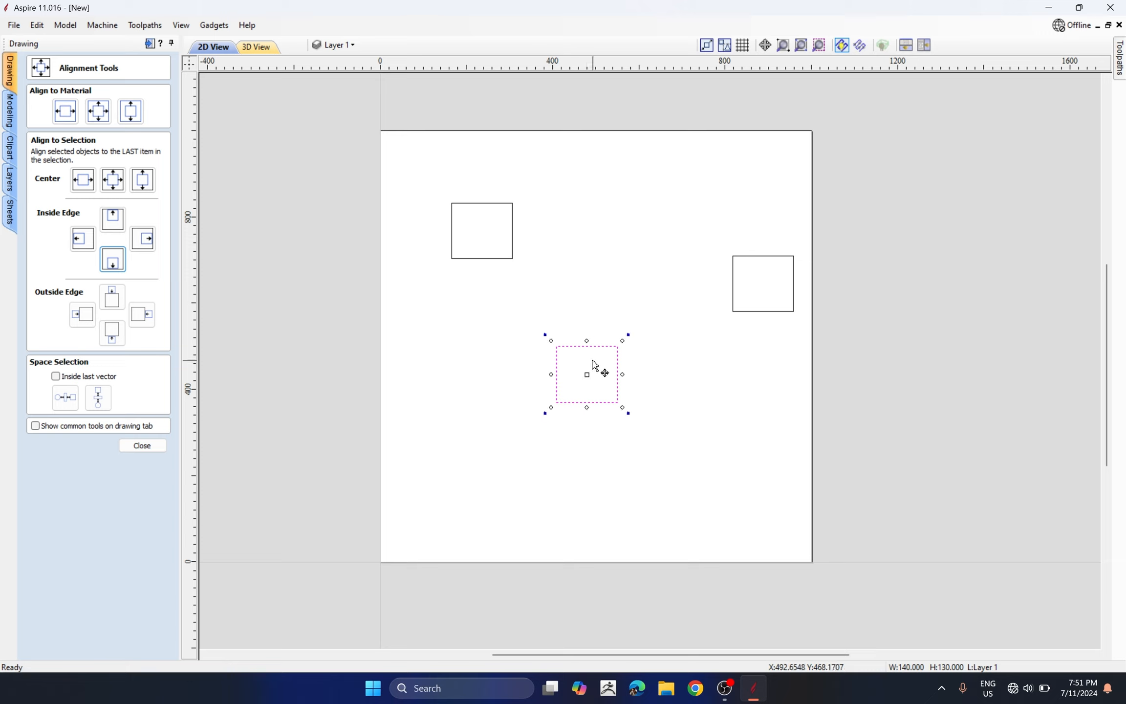
{"action": "left_click_drag", "start_coordinate": [589, 372], "coordinate": [467, 462]}
Align the upper-left rectangle to the right rectangle's outside top, outside bottom and outside right edges in turn.
{"action": "left_click_drag", "start_coordinate": [525, 166], "coordinate": [480, 284]}
{"action": "left_click_drag", "start_coordinate": [736, 218], "coordinate": [693, 315], "text": "shift"}
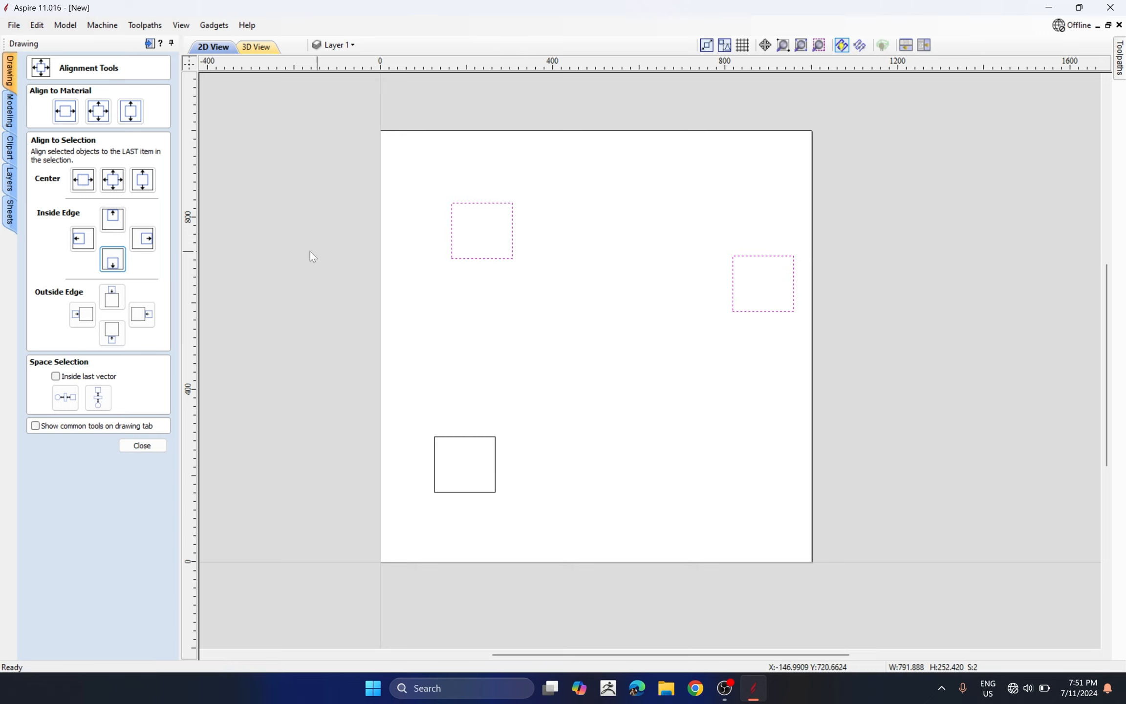
{"action": "left_click", "coordinate": [113, 297]}
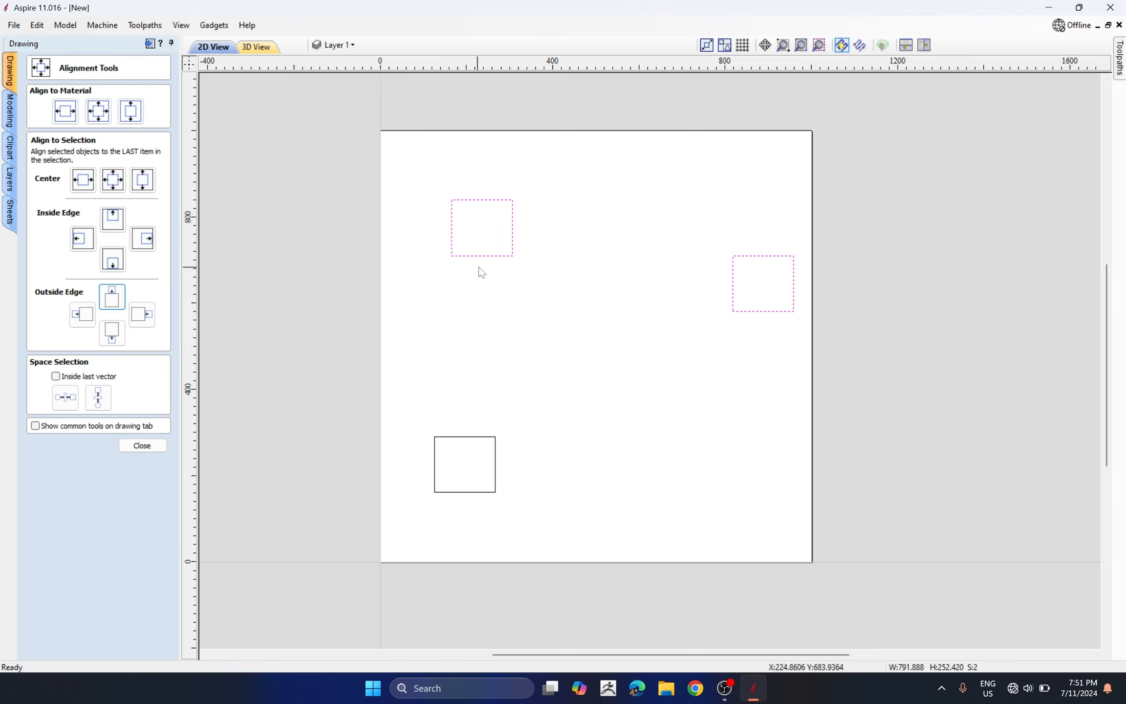
{"action": "left_click", "coordinate": [112, 333]}
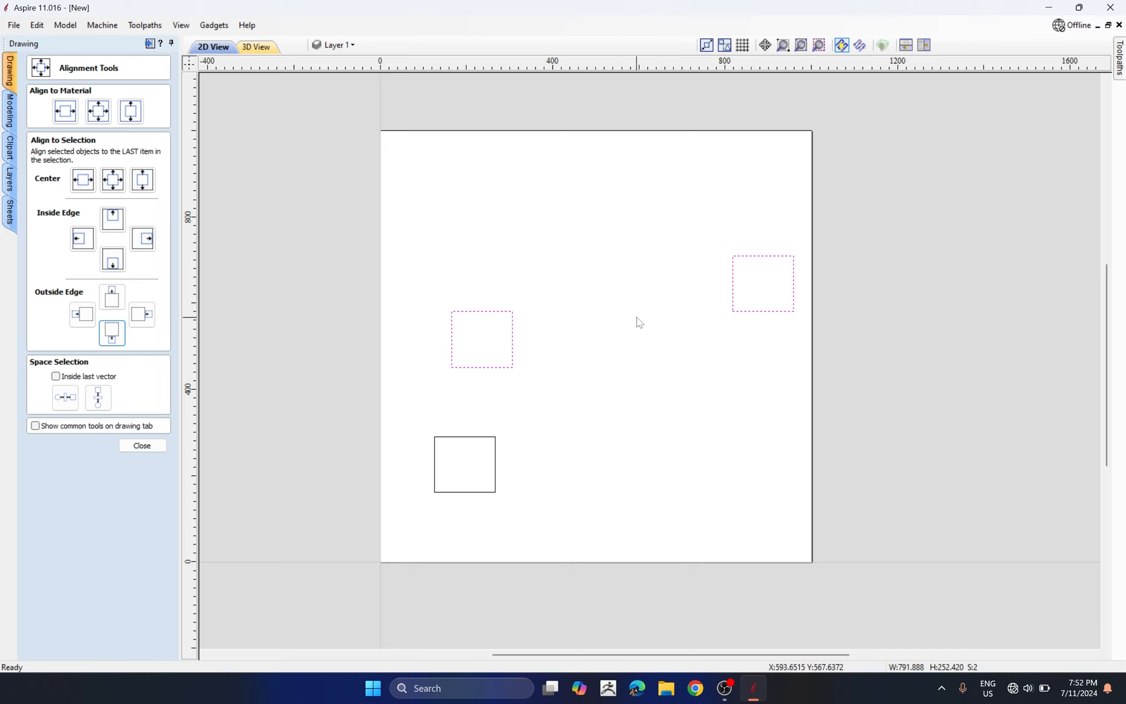
{"action": "left_click", "coordinate": [139, 316]}
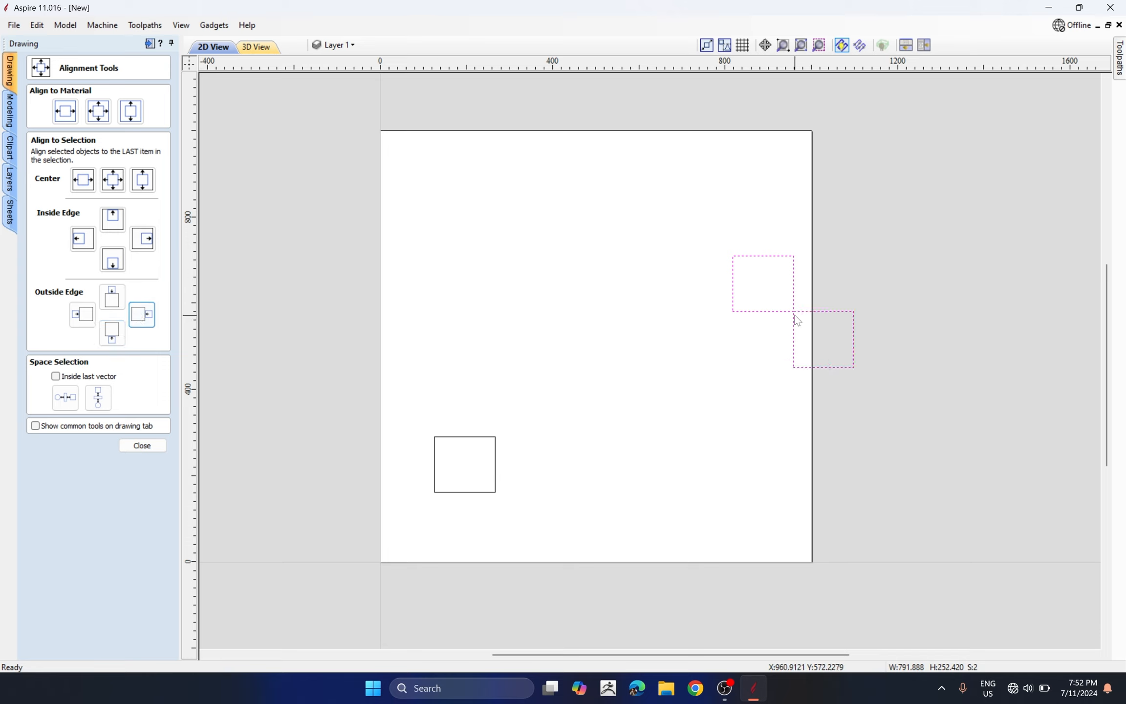
Move the rectangle overhanging the material's right edge farther outside, then reposition it near the middle of the material.
{"action": "left_click", "coordinate": [830, 323]}
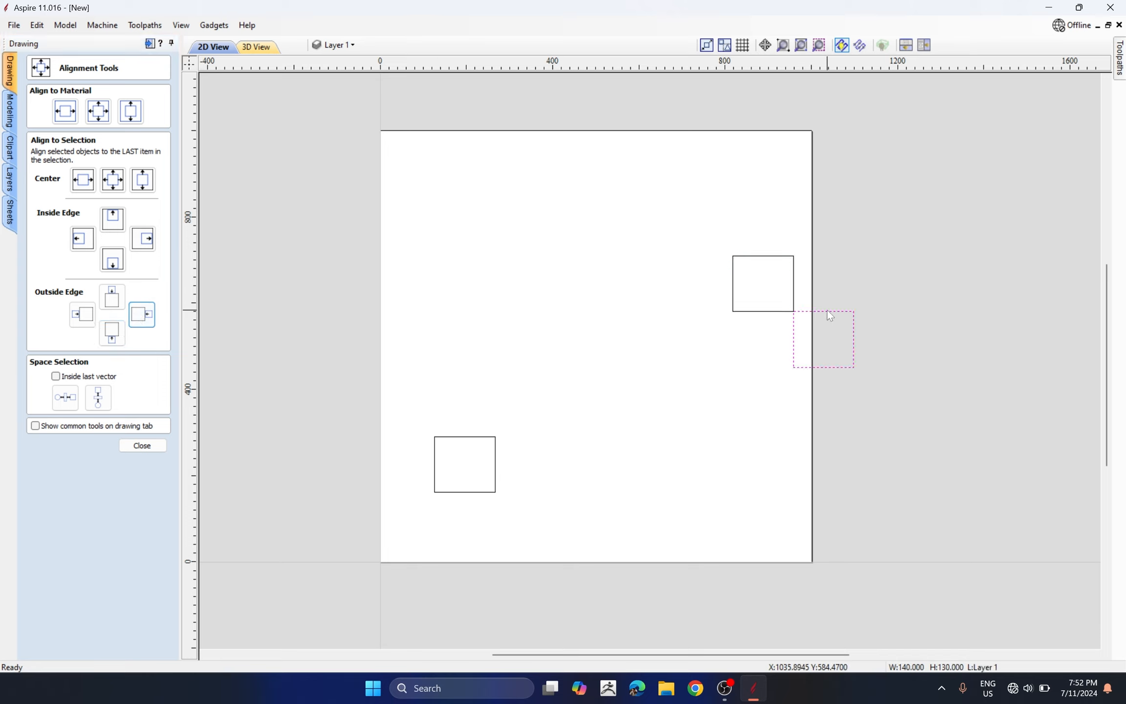
{"action": "left_click_drag", "start_coordinate": [827, 310], "coordinate": [913, 309]}
{"action": "left_click_drag", "start_coordinate": [915, 248], "coordinate": [702, 347]}
{"action": "left_click", "coordinate": [904, 199]}
{"action": "left_click", "coordinate": [883, 334]}
{"action": "left_click", "coordinate": [794, 264], "text": "shift"}
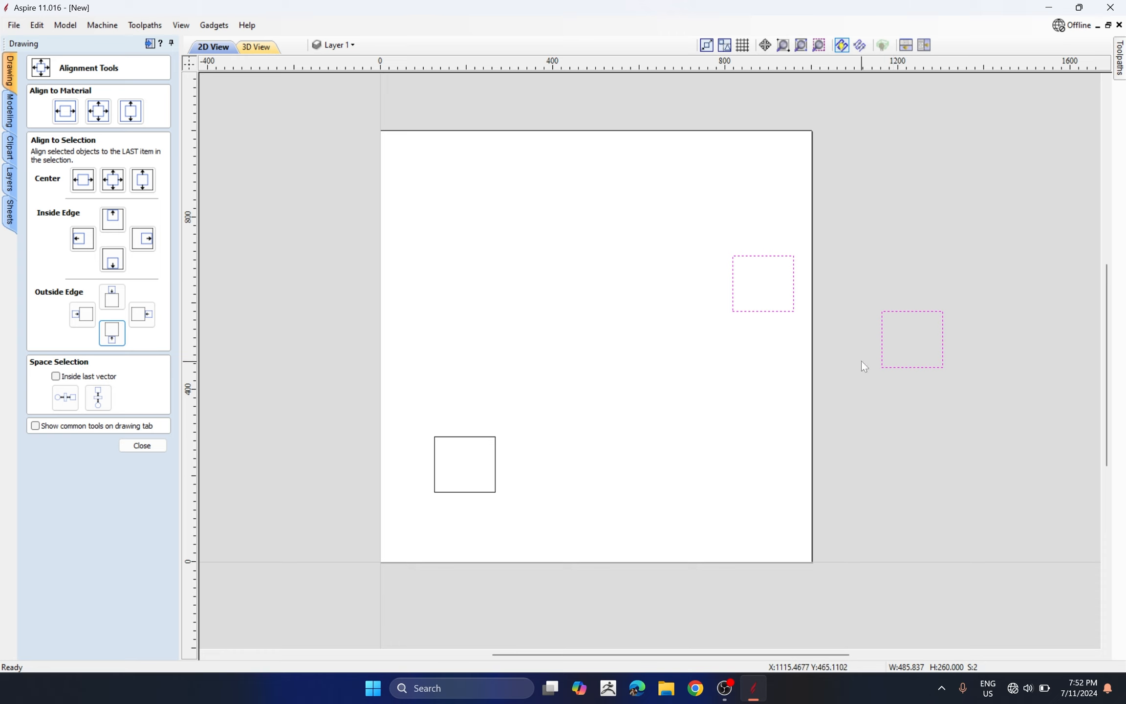
{"action": "left_click", "coordinate": [884, 312]}
{"action": "left_click_drag", "start_coordinate": [884, 312], "coordinate": [567, 287]}
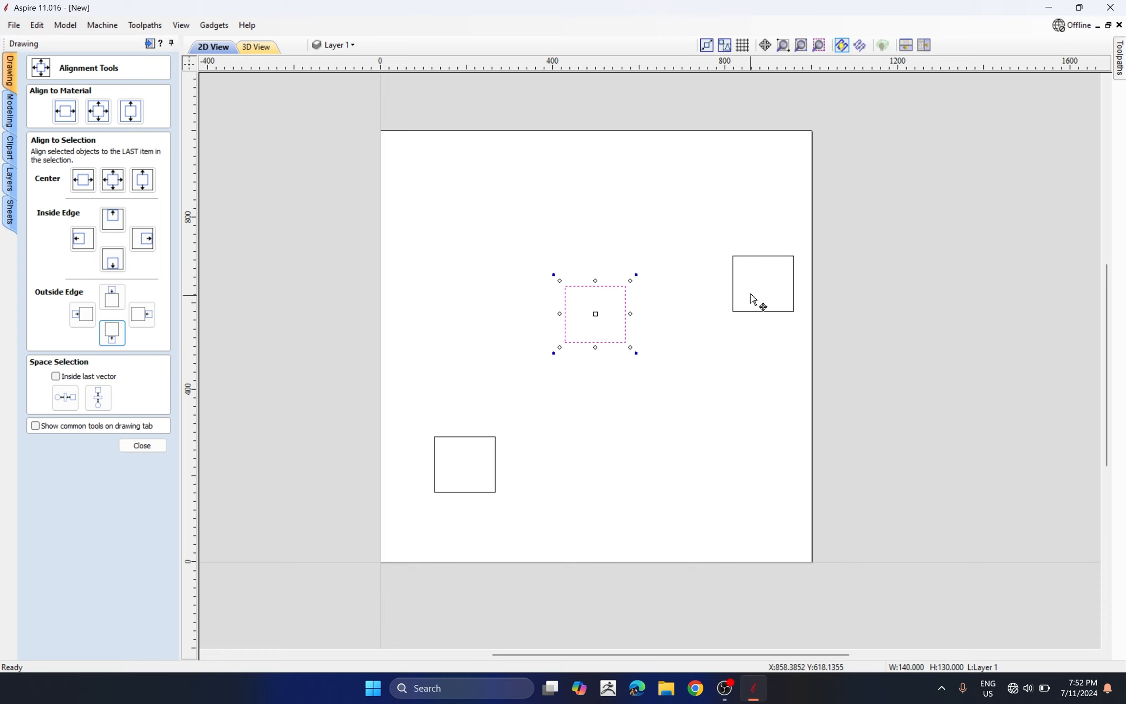
Align the middle rectangle to the outside right edge of the right rectangle, selecting the right rectangle last.
{"action": "left_click", "coordinate": [760, 277]}
{"action": "left_click", "coordinate": [733, 286]}
{"action": "left_click", "coordinate": [577, 334], "text": "shift"}
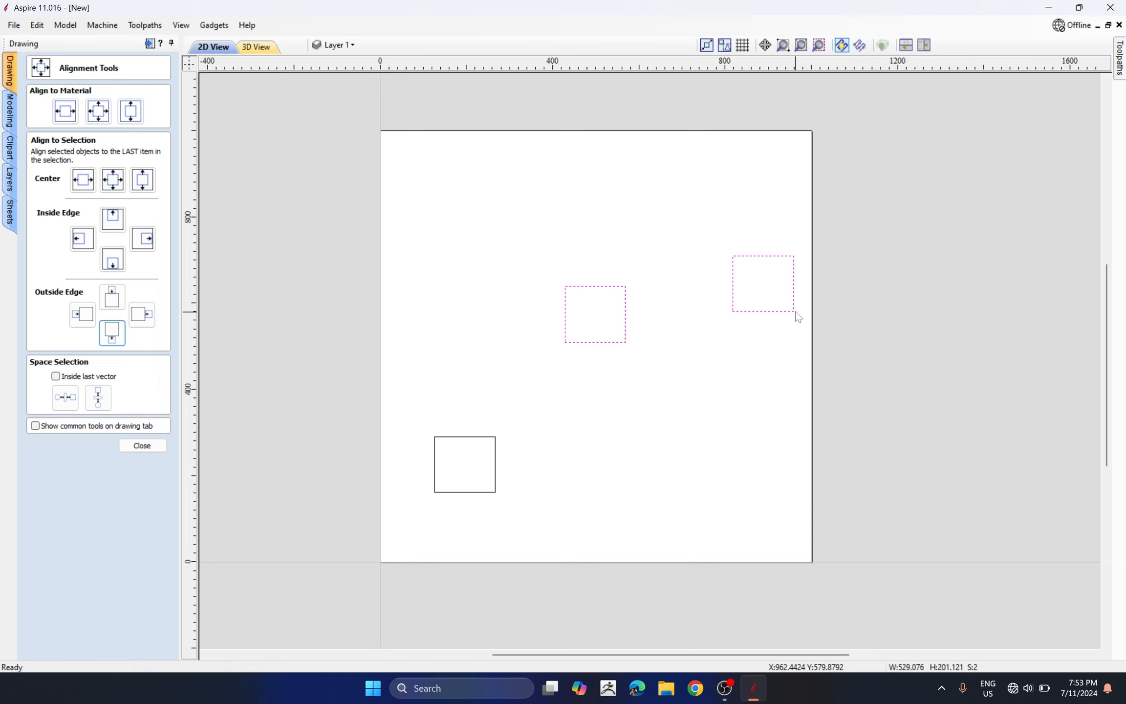
{"action": "left_click", "coordinate": [707, 315]}
{"action": "left_click", "coordinate": [578, 342]}
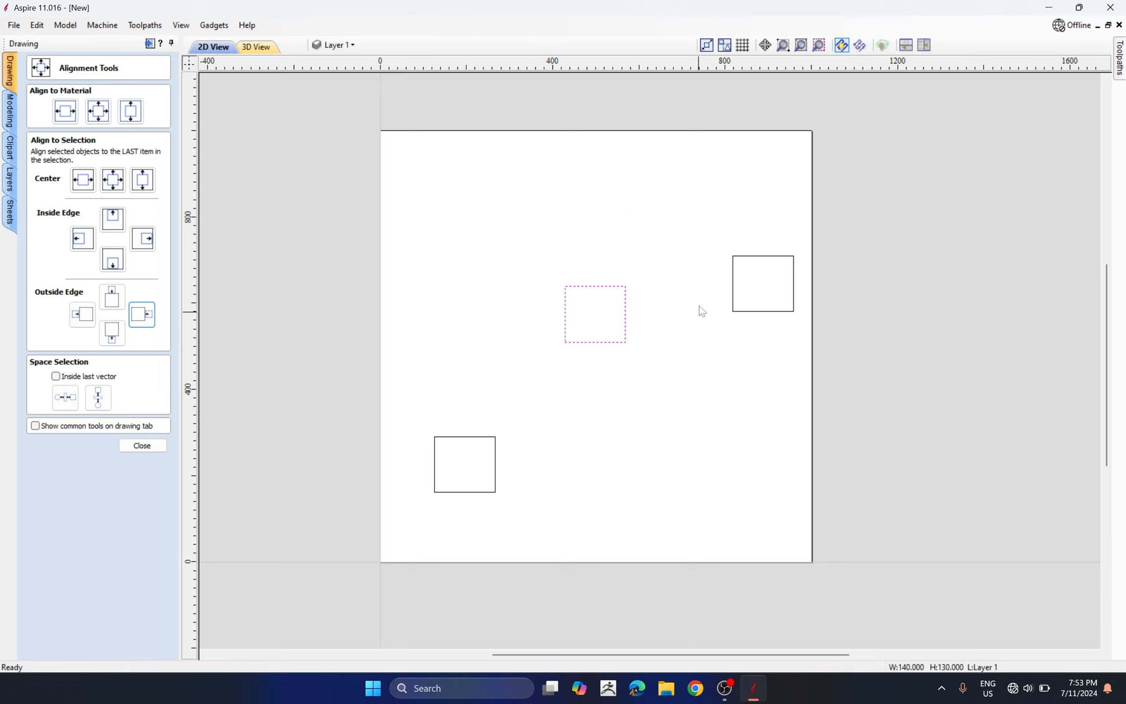
{"action": "left_click", "coordinate": [774, 289], "text": "shift"}
{"action": "left_click", "coordinate": [142, 314]}
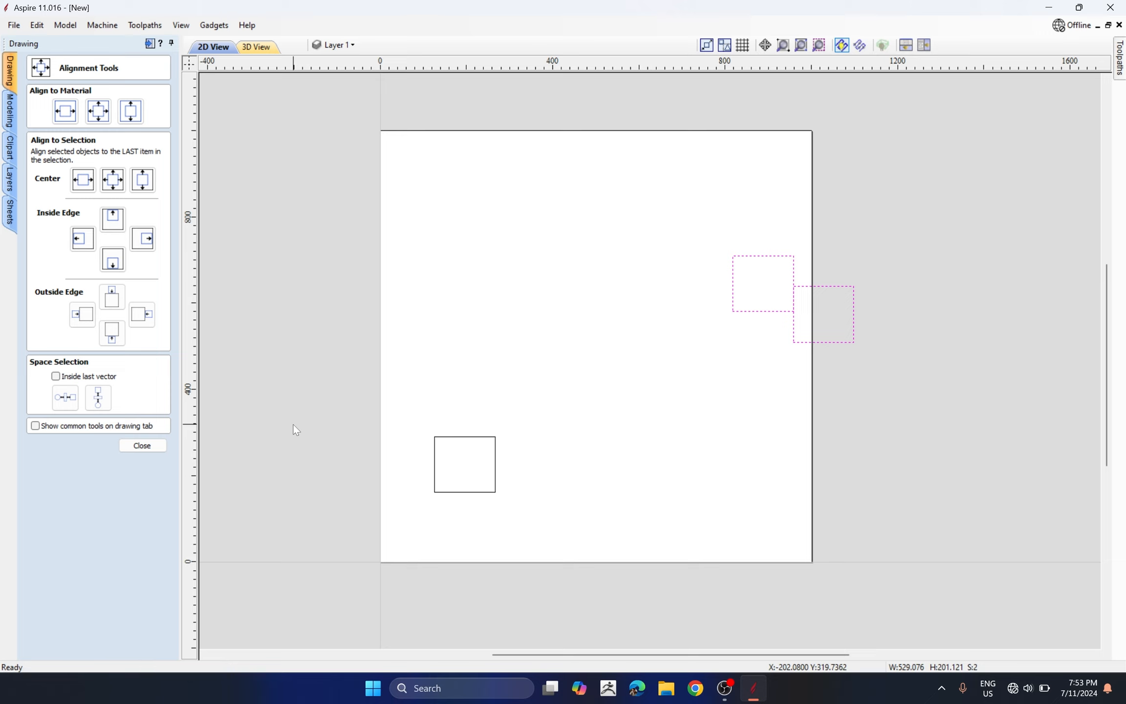
Align the lower-left rectangle to the outside top edge of the upright pair's target, the rectangle inside the material's right edge.
{"action": "left_click", "coordinate": [476, 493]}
{"action": "left_click", "coordinate": [763, 256], "text": "shift"}
{"action": "left_click", "coordinate": [112, 297]}
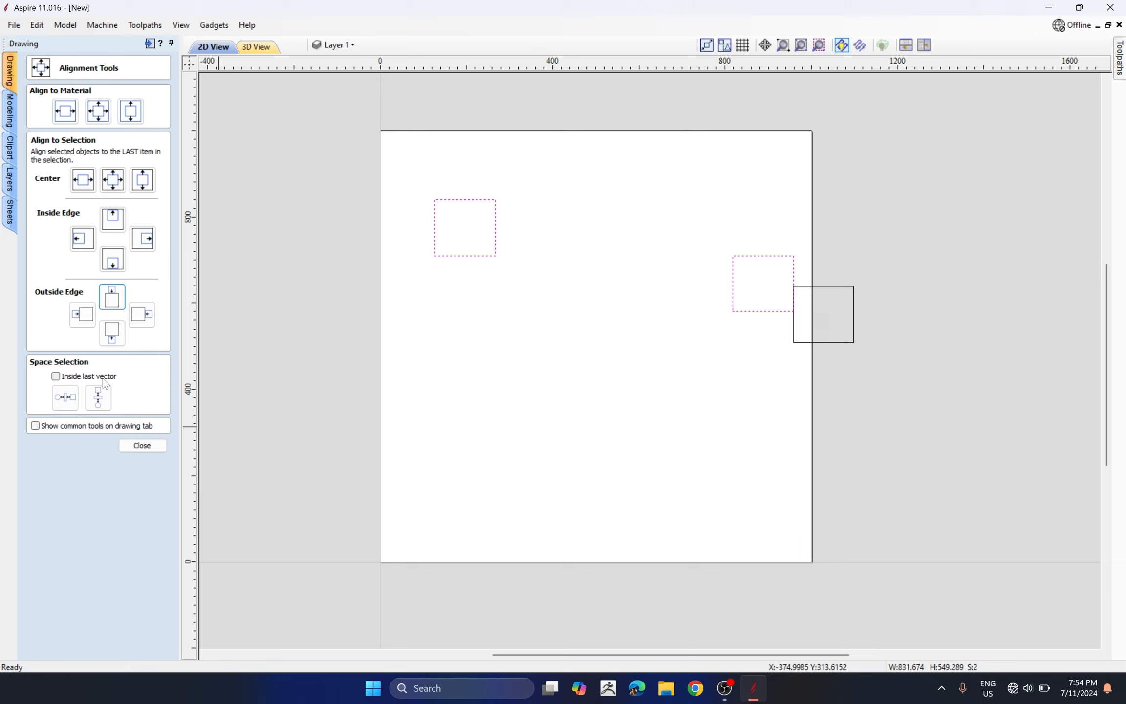
Space the upper-left rectangle horizontally inside the right rectangle with the Inside last vector option enabled.
{"action": "left_click", "coordinate": [467, 345]}
{"action": "left_click_drag", "start_coordinate": [488, 186], "coordinate": [475, 279]}
{"action": "left_click_drag", "start_coordinate": [754, 238], "coordinate": [727, 303], "text": "shift"}
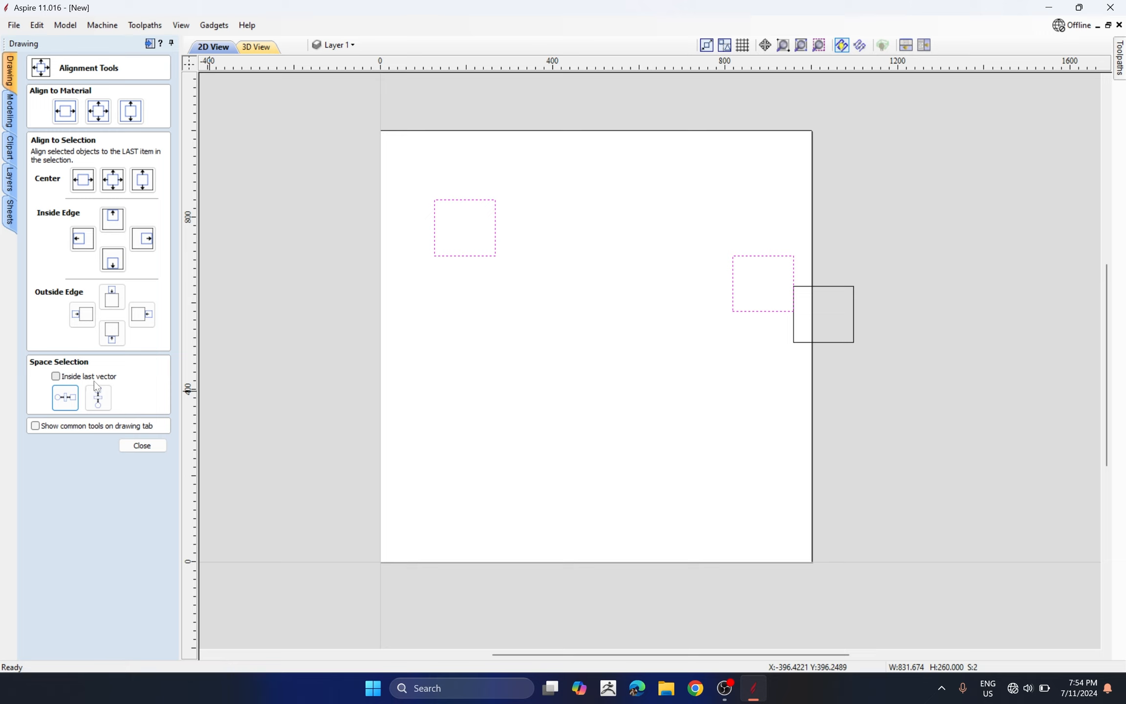
{"action": "left_click", "coordinate": [56, 376]}
{"action": "left_click", "coordinate": [67, 397]}
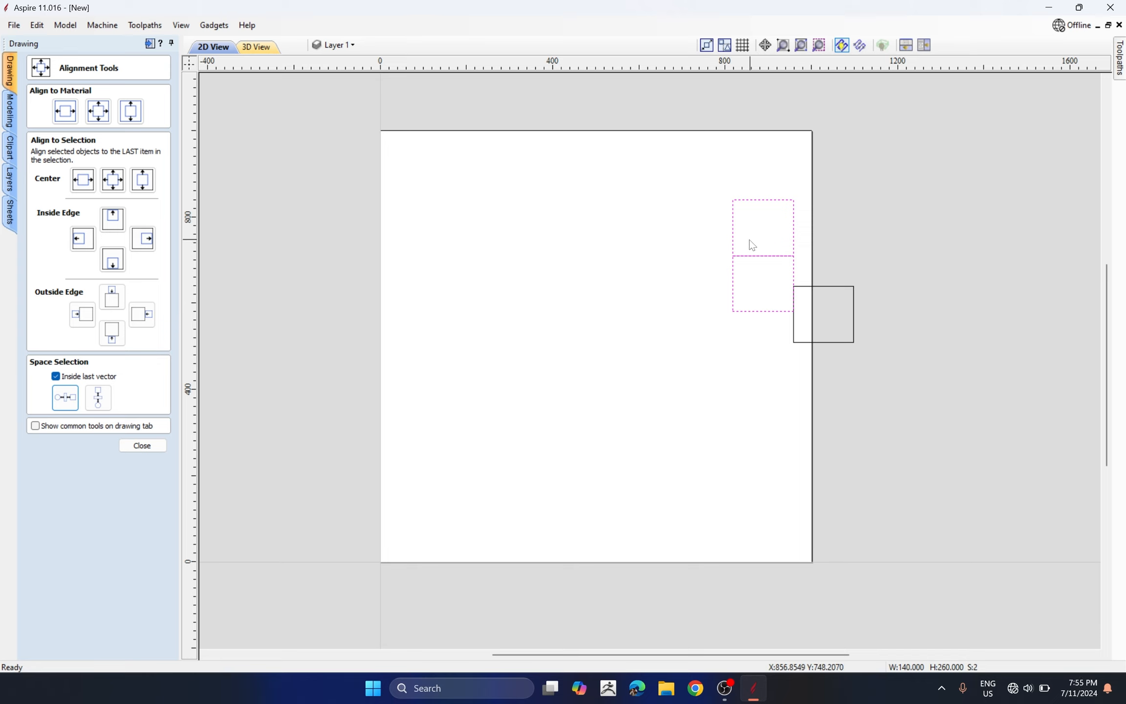
Space the overhanging rectangle vertically inside the lower rectangle of the stacked pair, selecting that lower one last.
{"action": "left_click", "coordinate": [806, 340]}
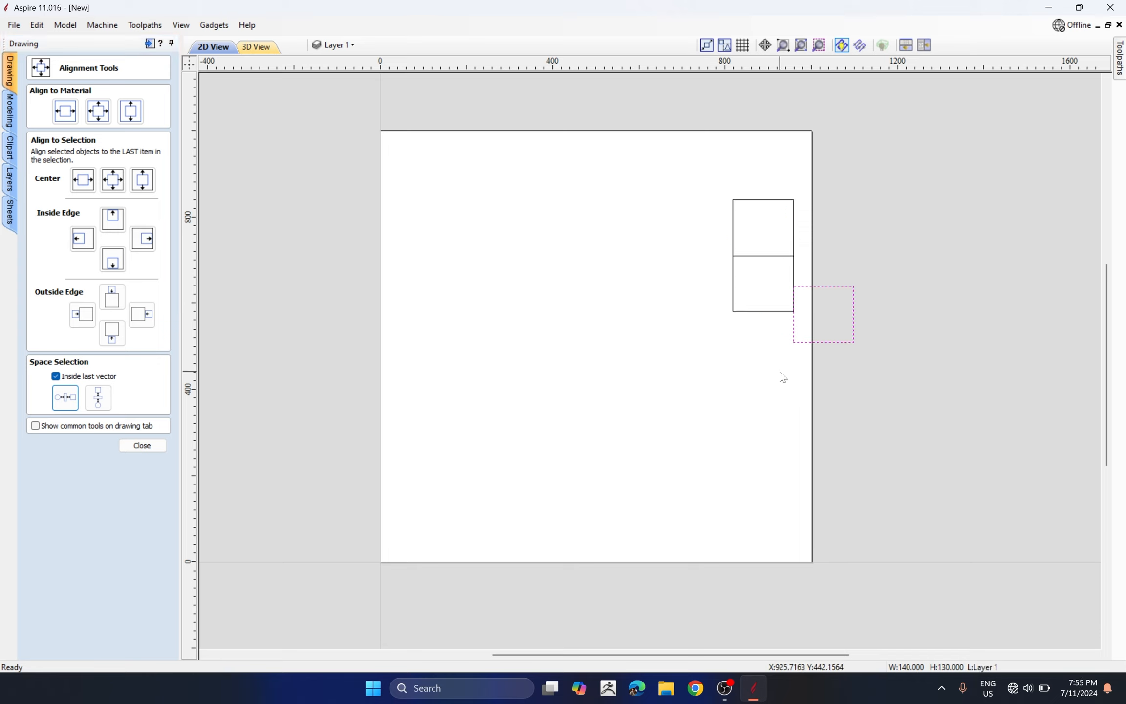
{"action": "left_click", "coordinate": [775, 311], "text": "shift"}
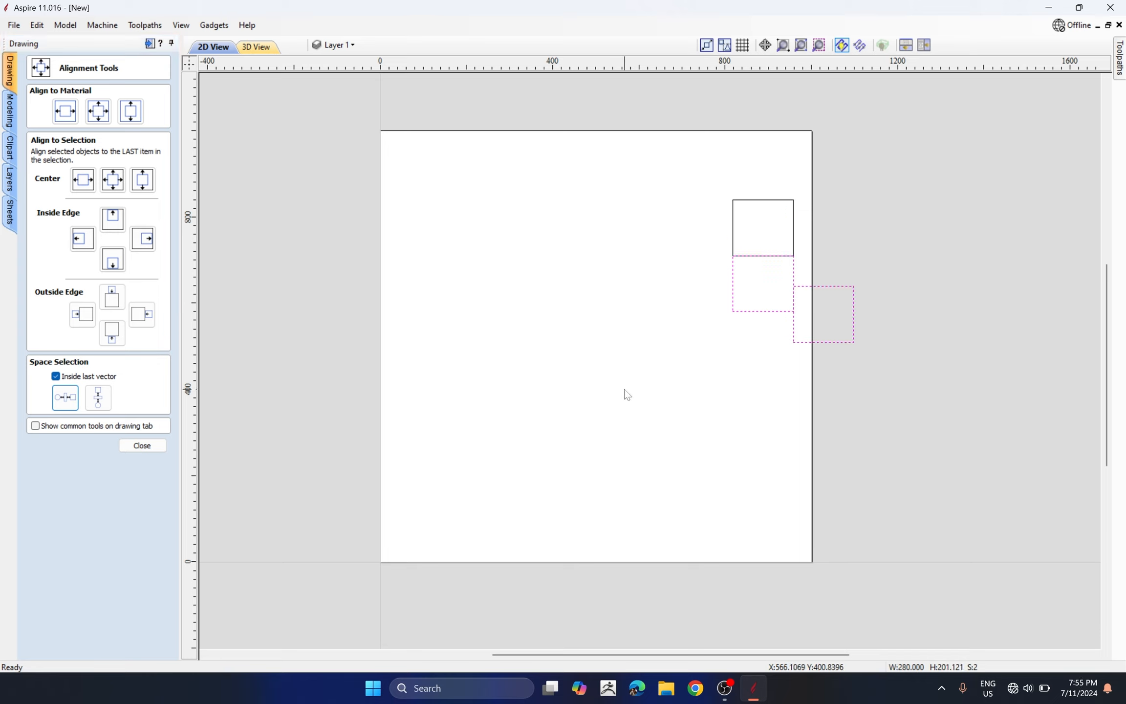
{"action": "left_click", "coordinate": [106, 398]}
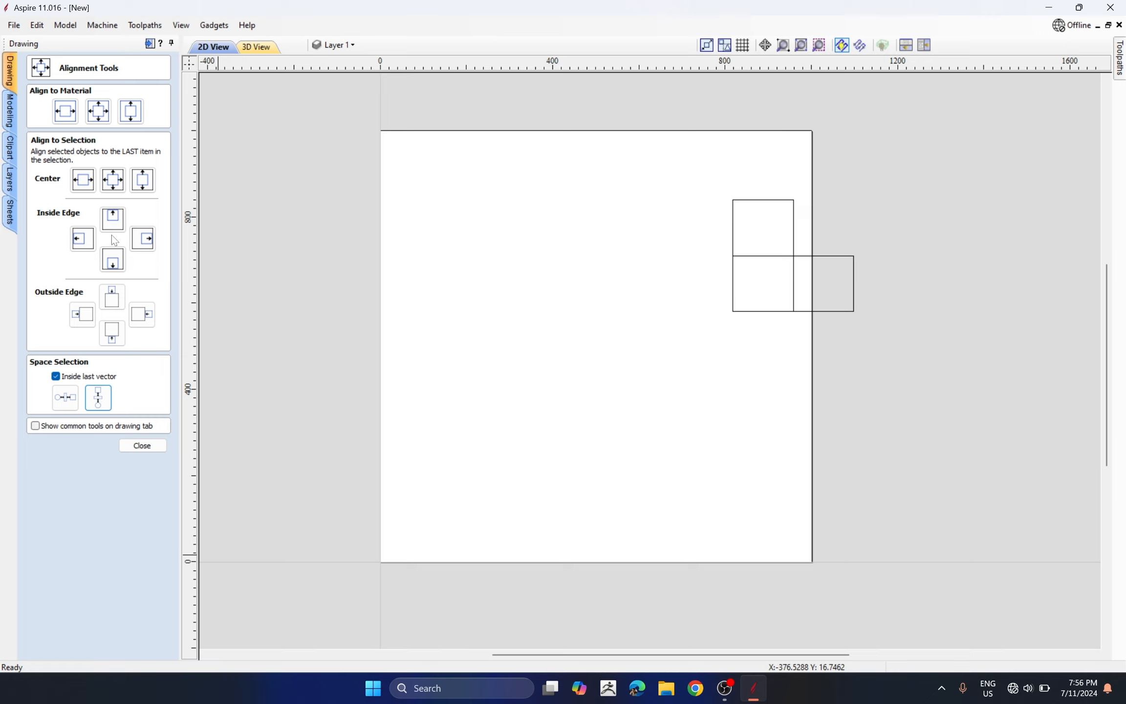
Enable showing the common alignment tools on the drawing tab, then disable that option again.
{"action": "left_click", "coordinate": [142, 445]}
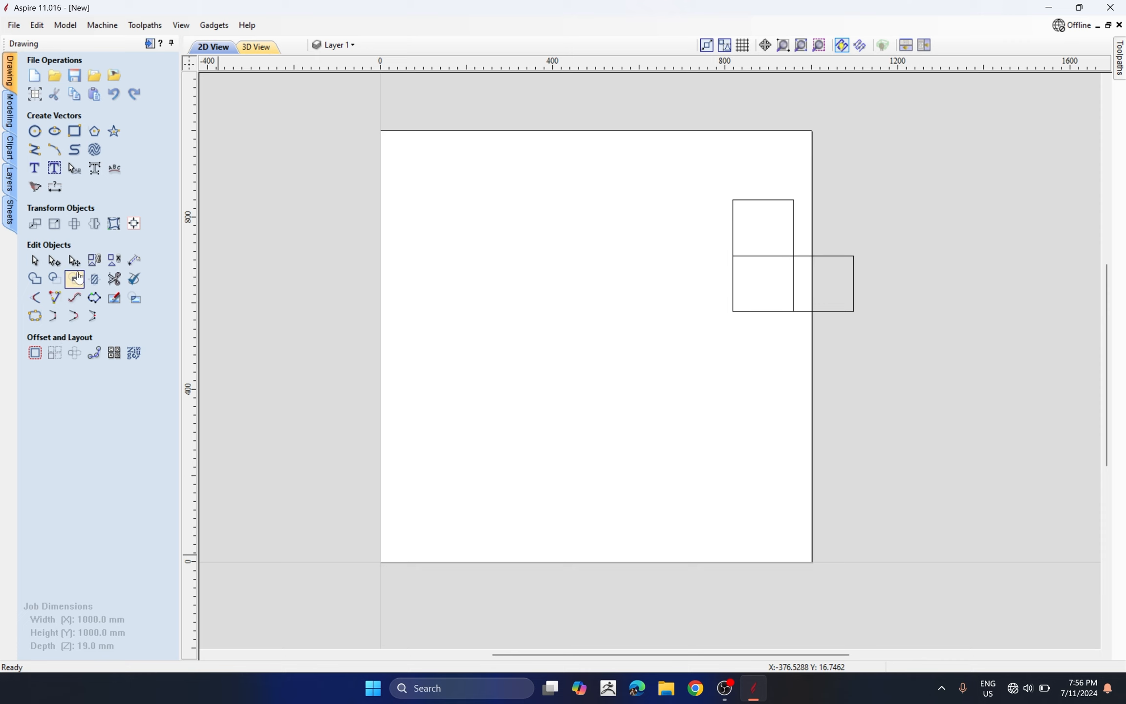
{"action": "left_click", "coordinate": [75, 278]}
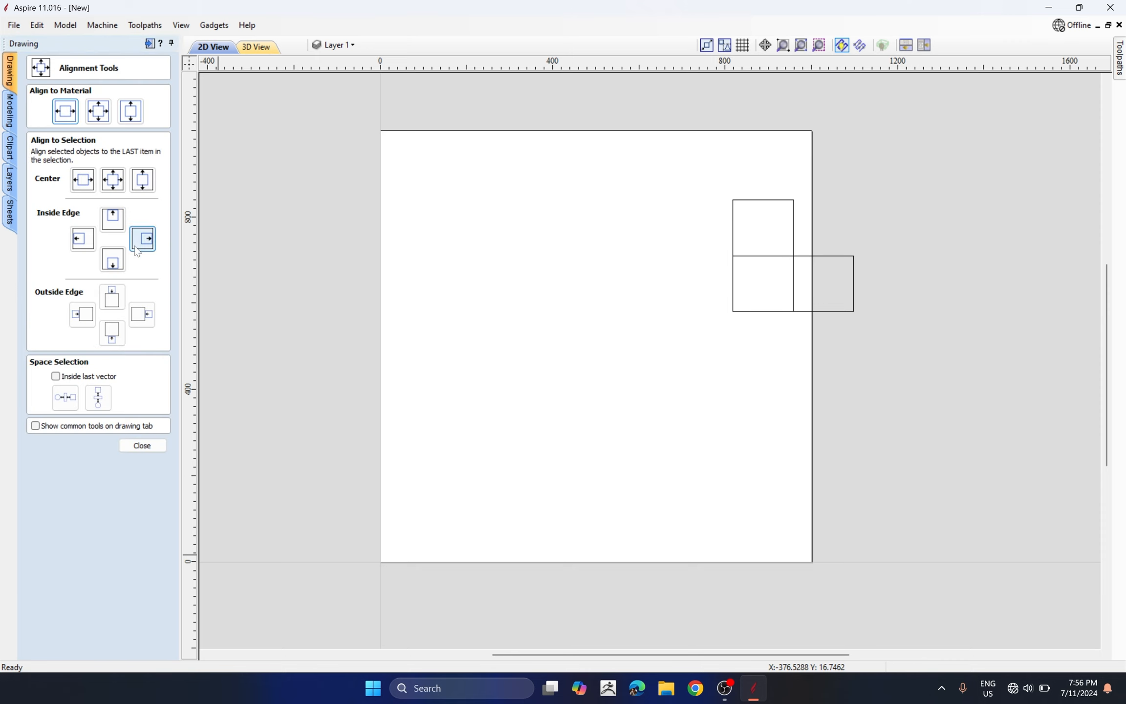
{"action": "left_click", "coordinate": [45, 428]}
{"action": "left_click", "coordinate": [138, 447]}
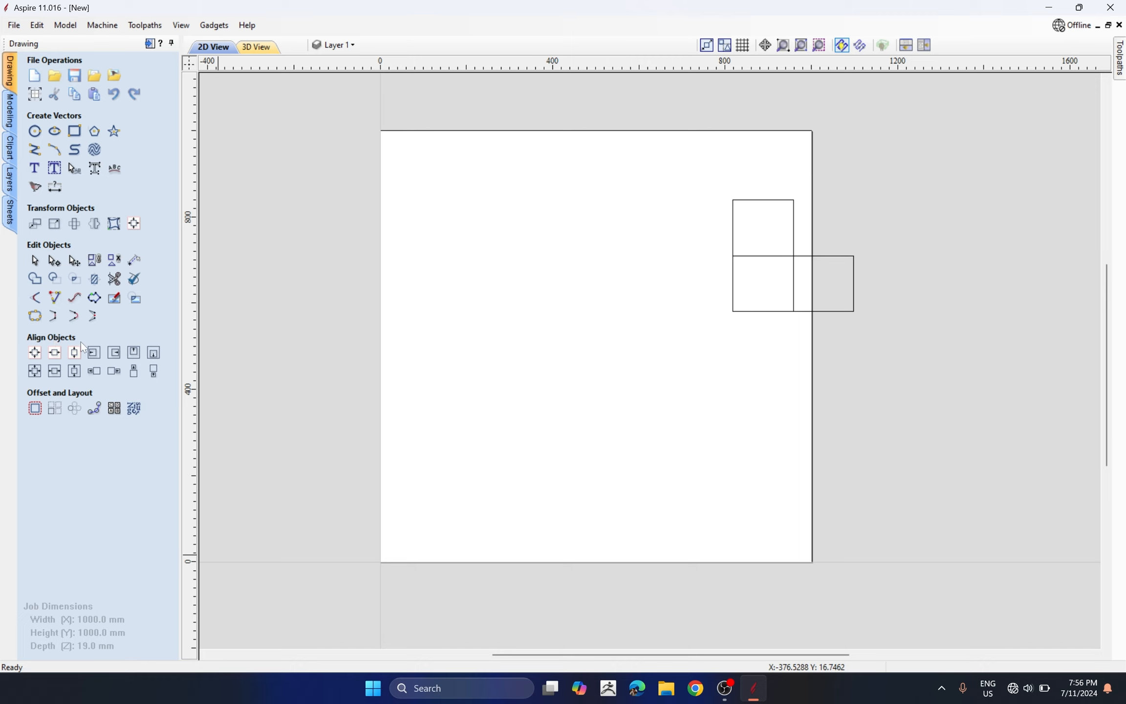
{"action": "left_click", "coordinate": [137, 230]}
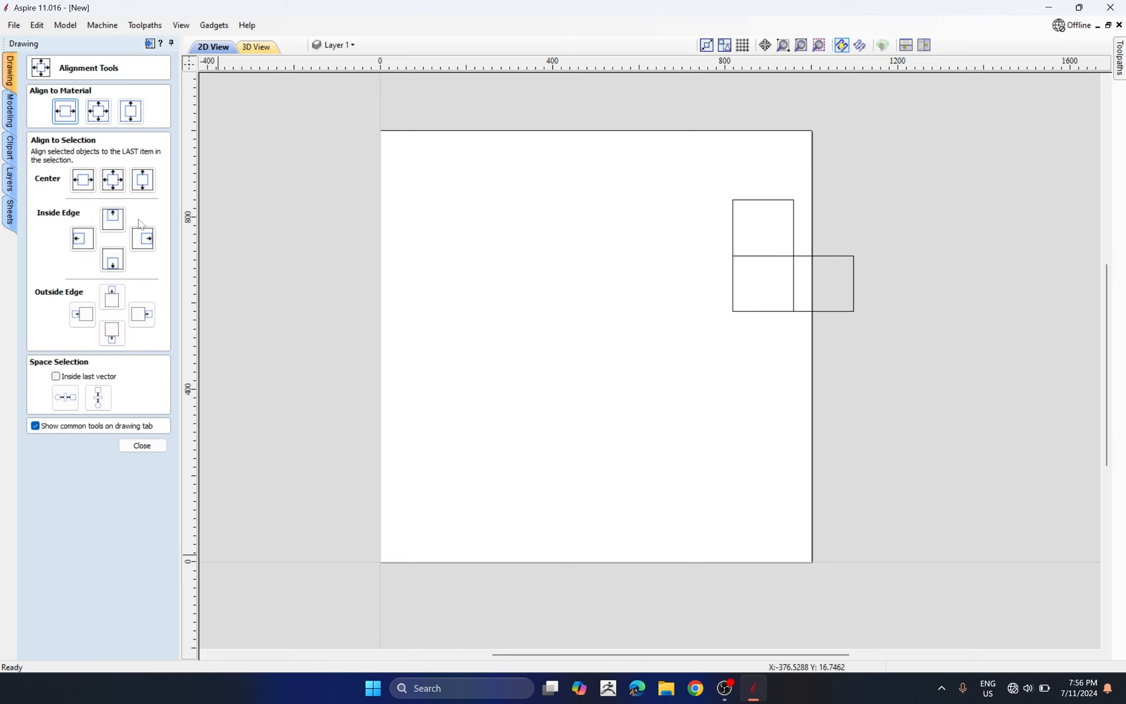
{"action": "left_click", "coordinate": [128, 447]}
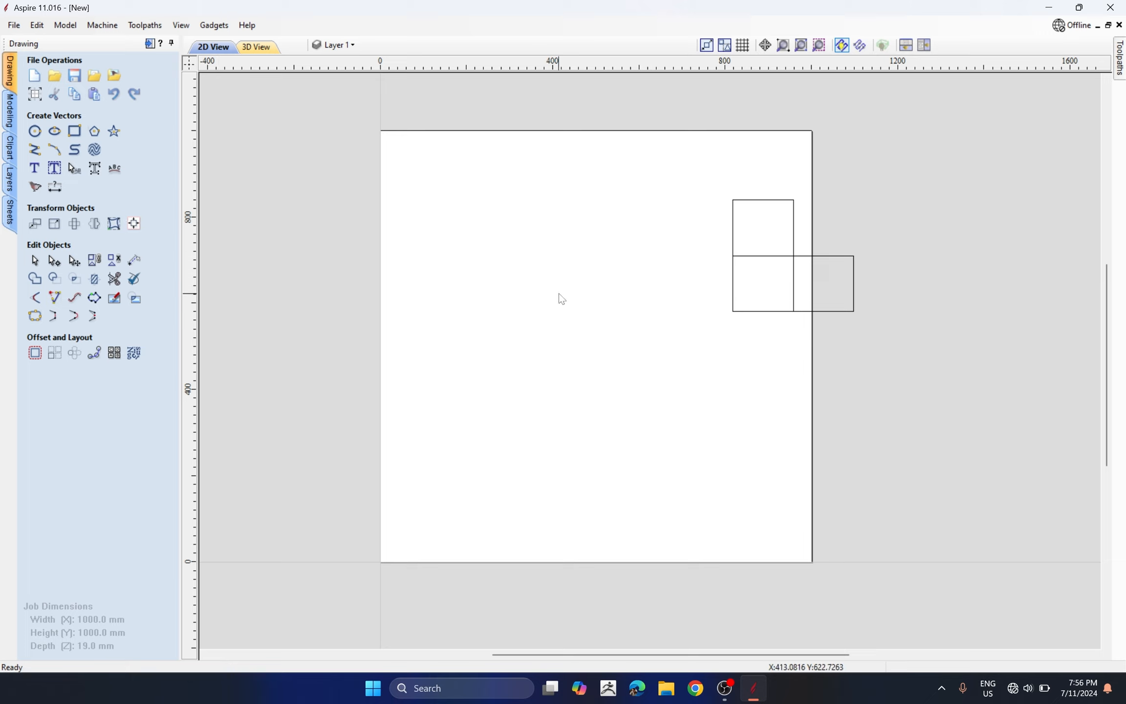
Center all three rectangles as a set in the material, both horizontally and vertically.
{"action": "left_click", "coordinate": [115, 279]}
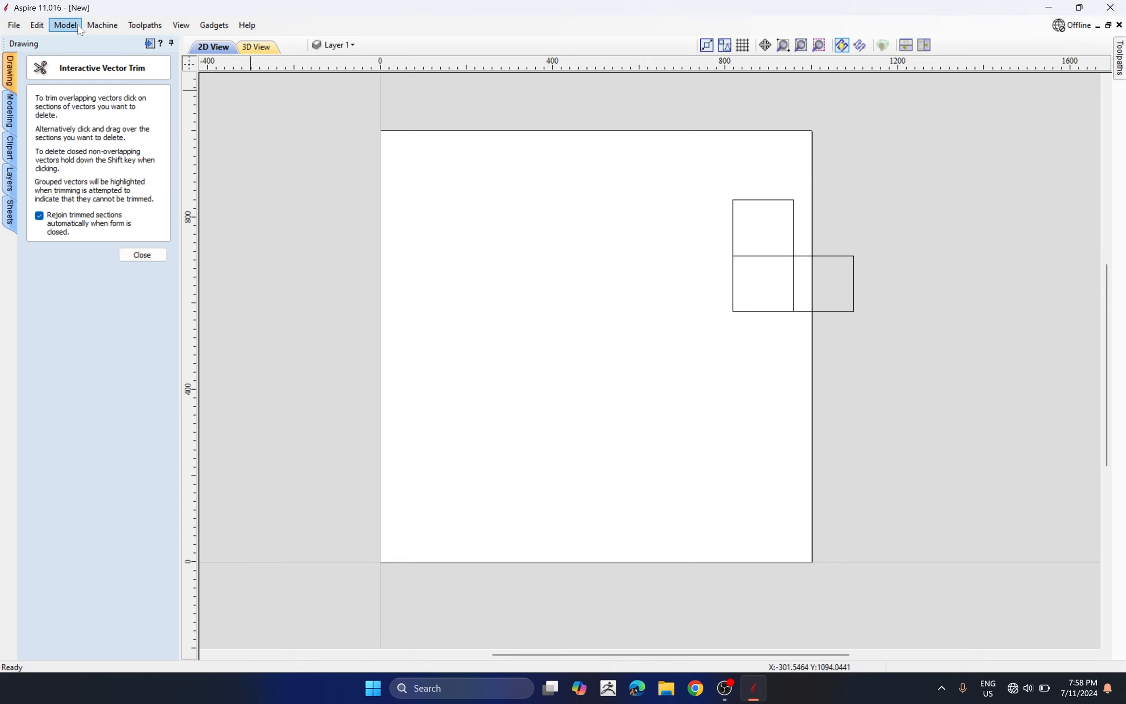
{"action": "left_click", "coordinate": [142, 255]}
{"action": "left_click_drag", "start_coordinate": [671, 167], "coordinate": [918, 387]}
{"action": "key", "text": "F9"}
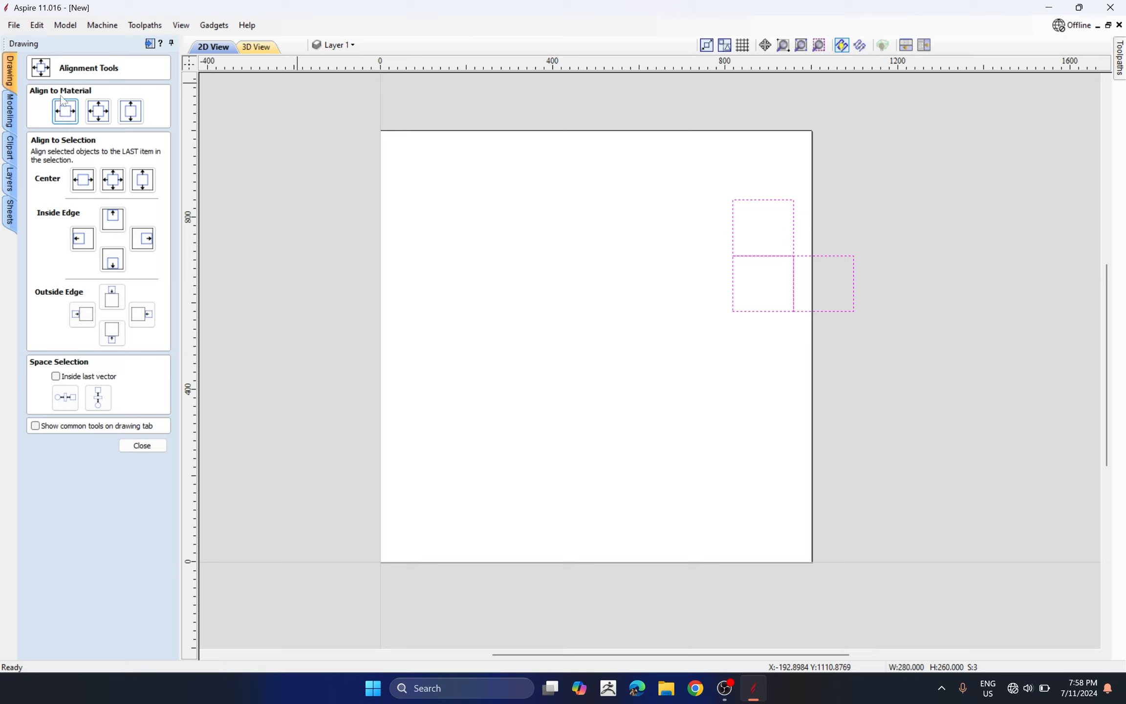
{"action": "left_click", "coordinate": [102, 115]}
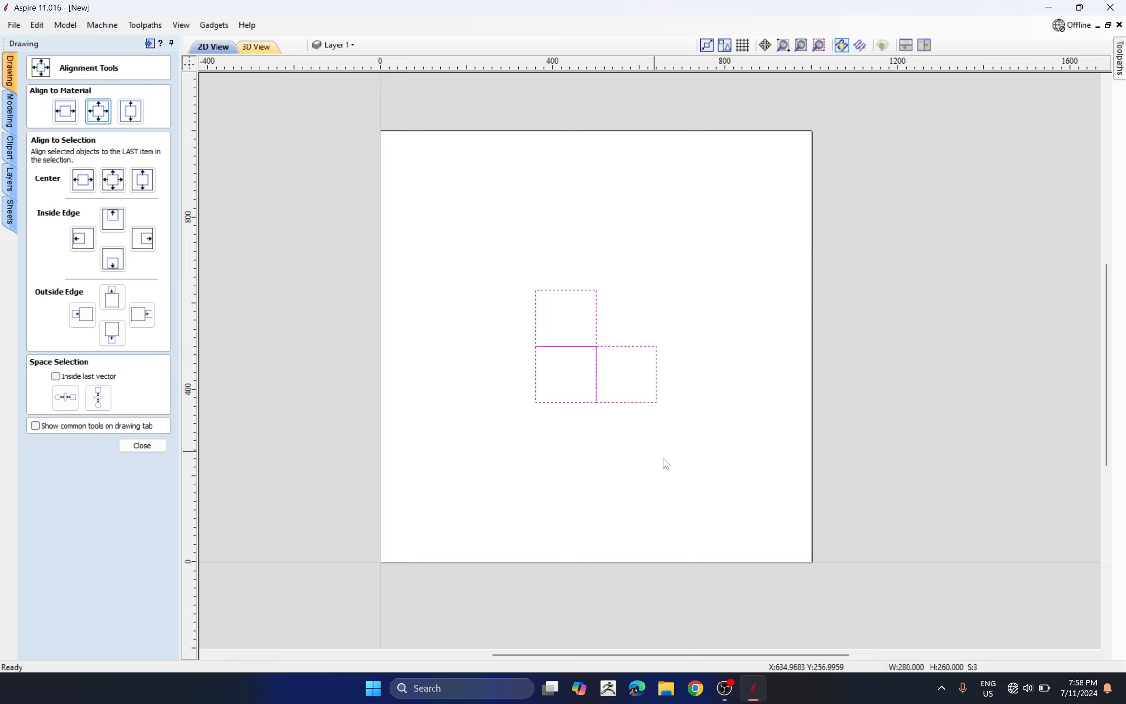
{"action": "left_click", "coordinate": [141, 445]}
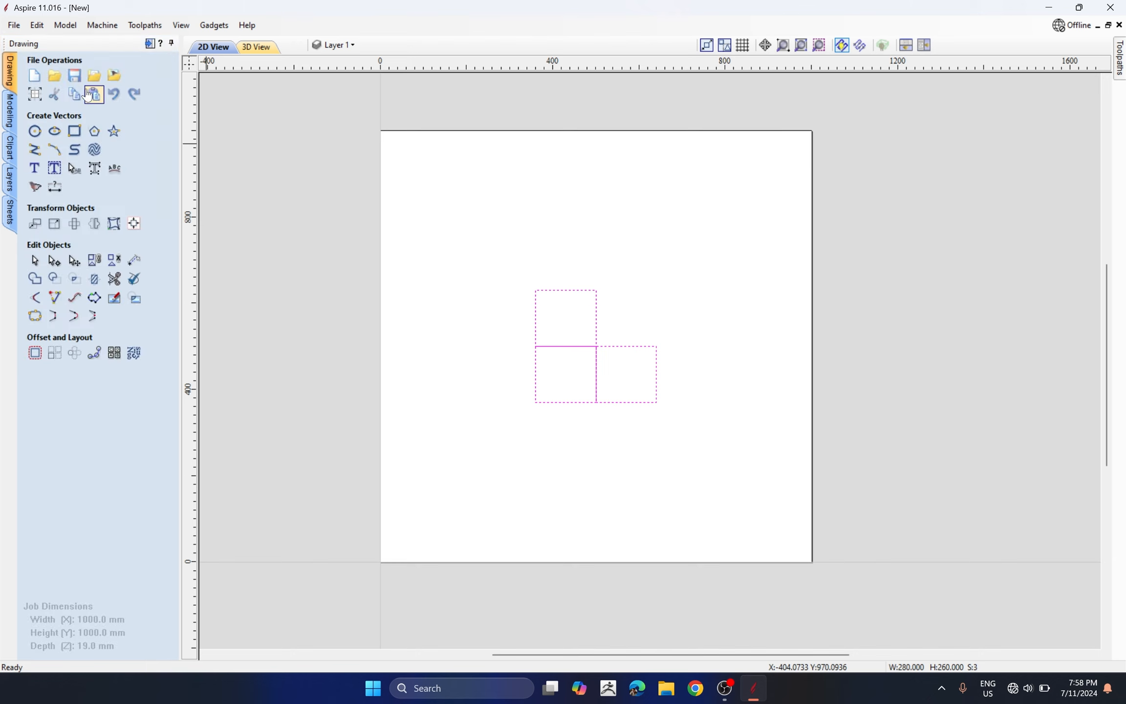
Draw an open nine-point zigzag polyline running above the centered rectangles, down their right side and back, ending below its start.
{"action": "left_click", "coordinate": [34, 149]}
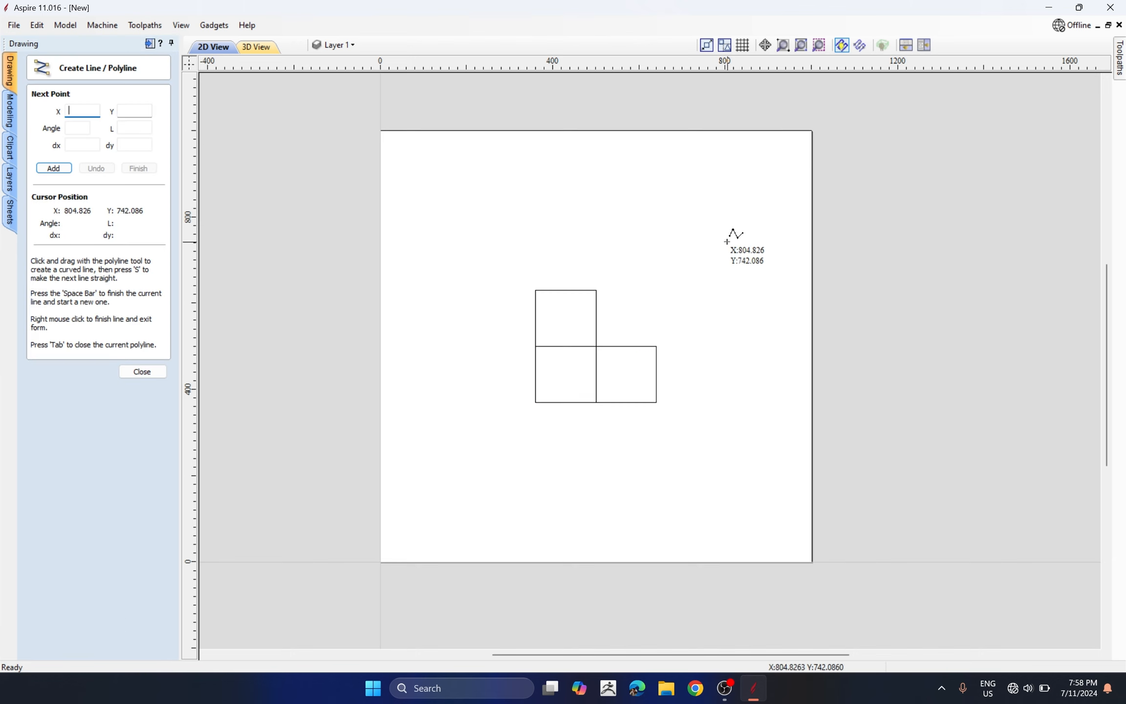
{"action": "left_click", "coordinate": [484, 183]}
{"action": "left_click", "coordinate": [596, 184]}
{"action": "left_click", "coordinate": [666, 241]}
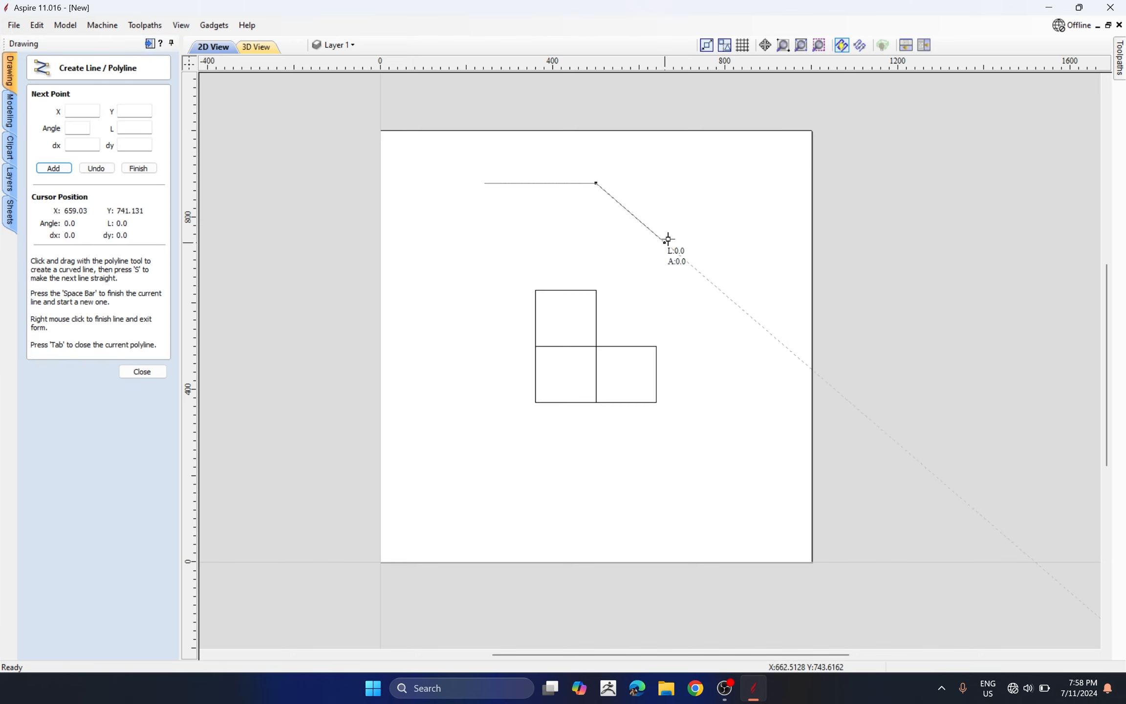
{"action": "left_click", "coordinate": [785, 159]}
{"action": "left_click", "coordinate": [758, 323]}
{"action": "left_click", "coordinate": [735, 409]}
{"action": "left_click", "coordinate": [671, 299]}
{"action": "left_click", "coordinate": [554, 232]}
{"action": "left_click", "coordinate": [478, 219]}
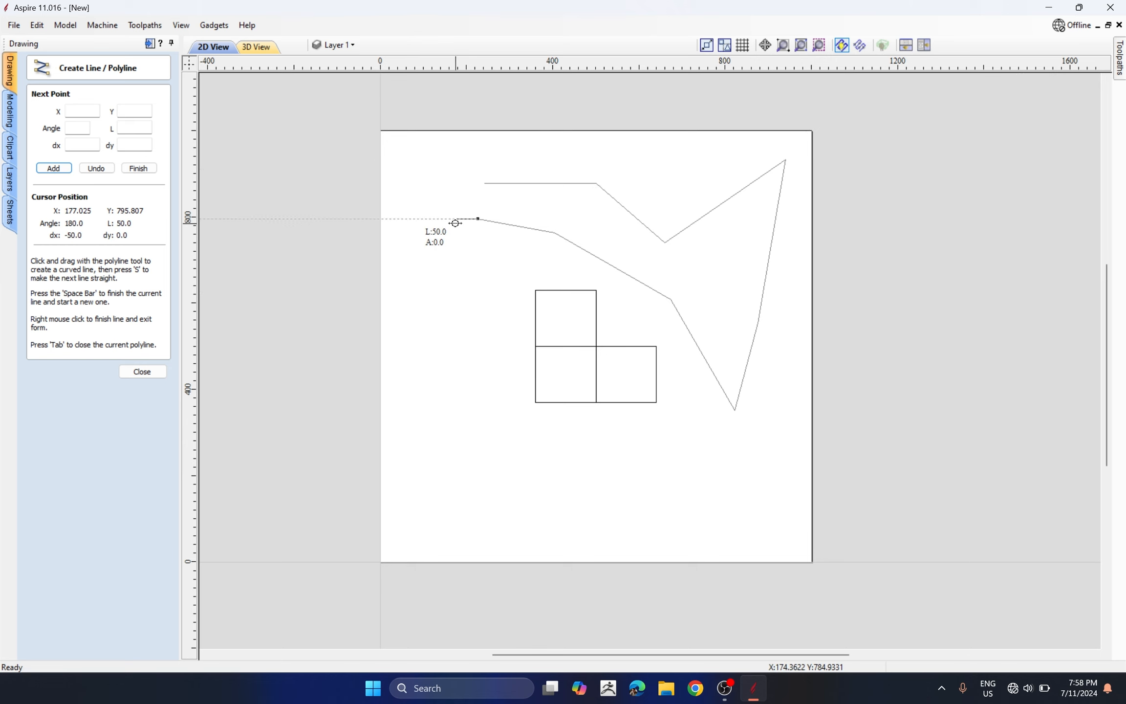
{"action": "key", "text": "space"}
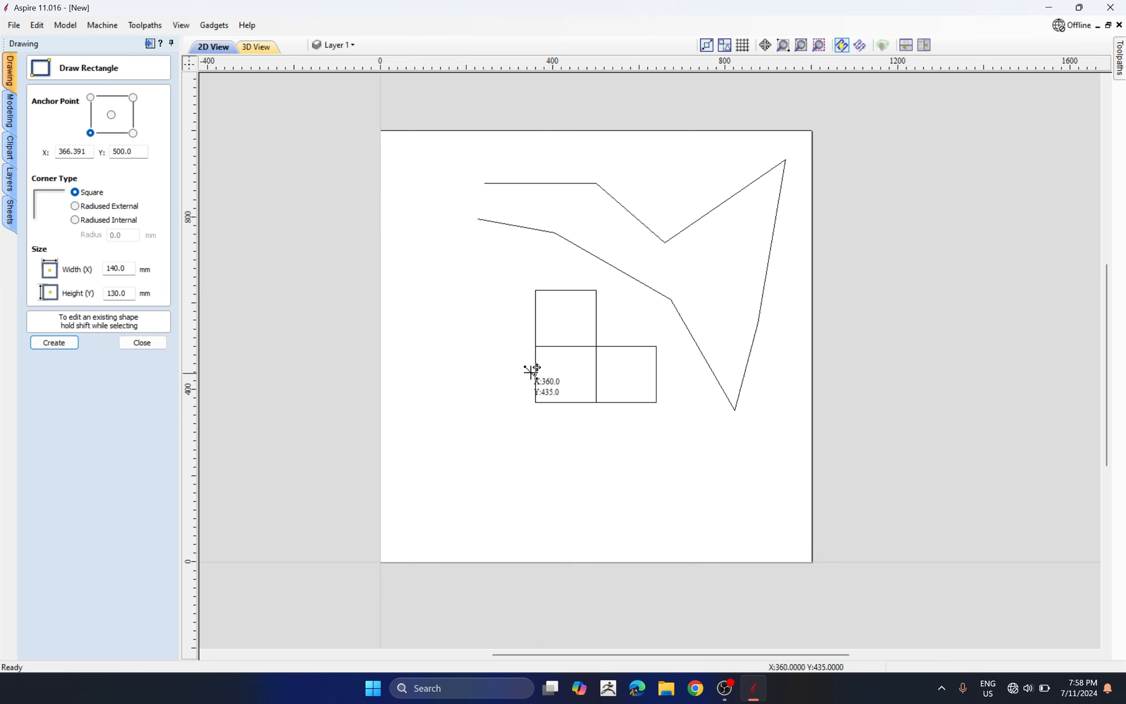
Draw a tall rectangle, a wider one touching its lower-right corner, and a small one against the wider rectangle's right edge.
{"action": "mouse_move", "coordinate": [458, 308]}
{"action": "left_mouse_down"}
{"action": "mouse_move", "coordinate": [398, 437]}
{"action": "mouse_move", "coordinate": [524, 486]}
{"action": "mouse_move", "coordinate": [547, 515]}
{"action": "left_mouse_up"}
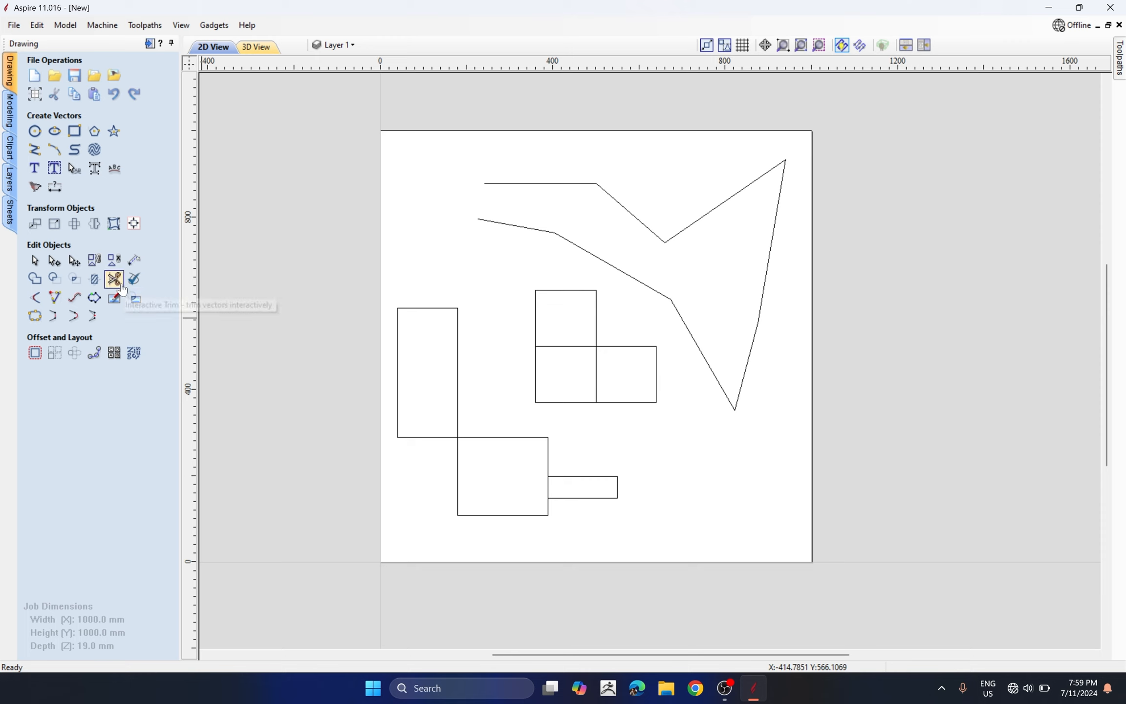
Try trimming the shared edges and the right-hand rectangle's outline from the three centered rectangles, and undo those trims.
{"action": "left_click", "coordinate": [117, 284]}
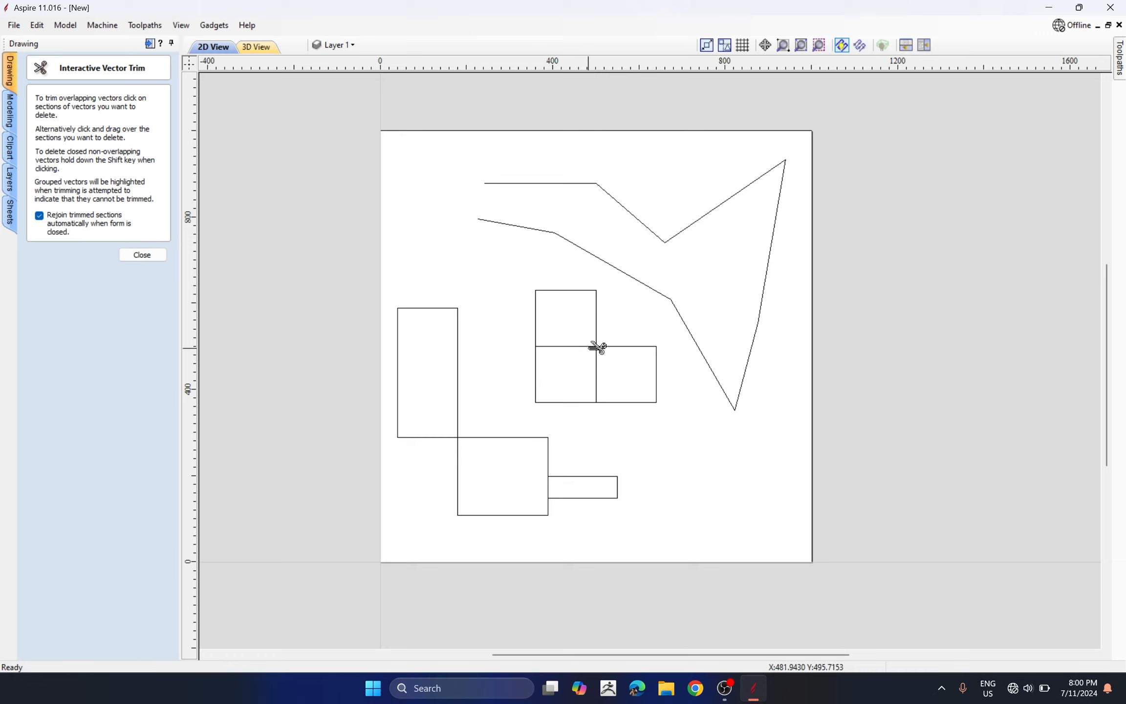
{"action": "left_click", "coordinate": [577, 347]}
{"action": "left_click", "coordinate": [578, 347]}
{"action": "left_click", "coordinate": [597, 373]}
{"action": "left_click", "coordinate": [657, 348]}
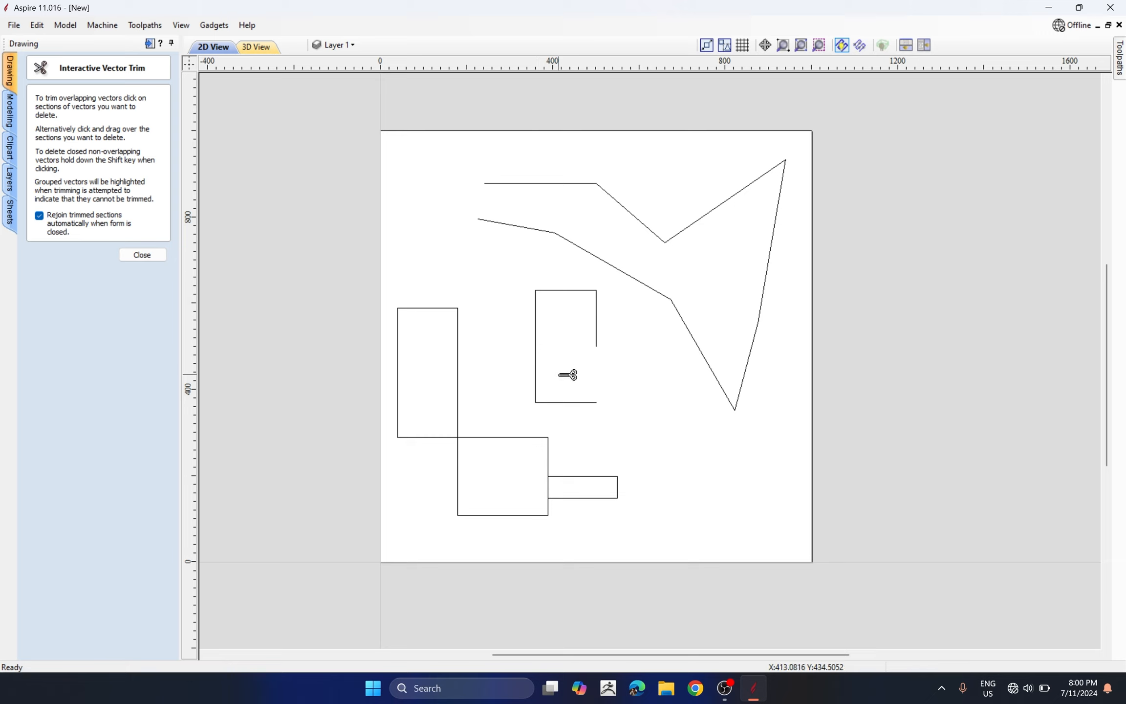
{"action": "key", "text": "ctrl+z"}
{"action": "key", "text": "ctrl+z"}
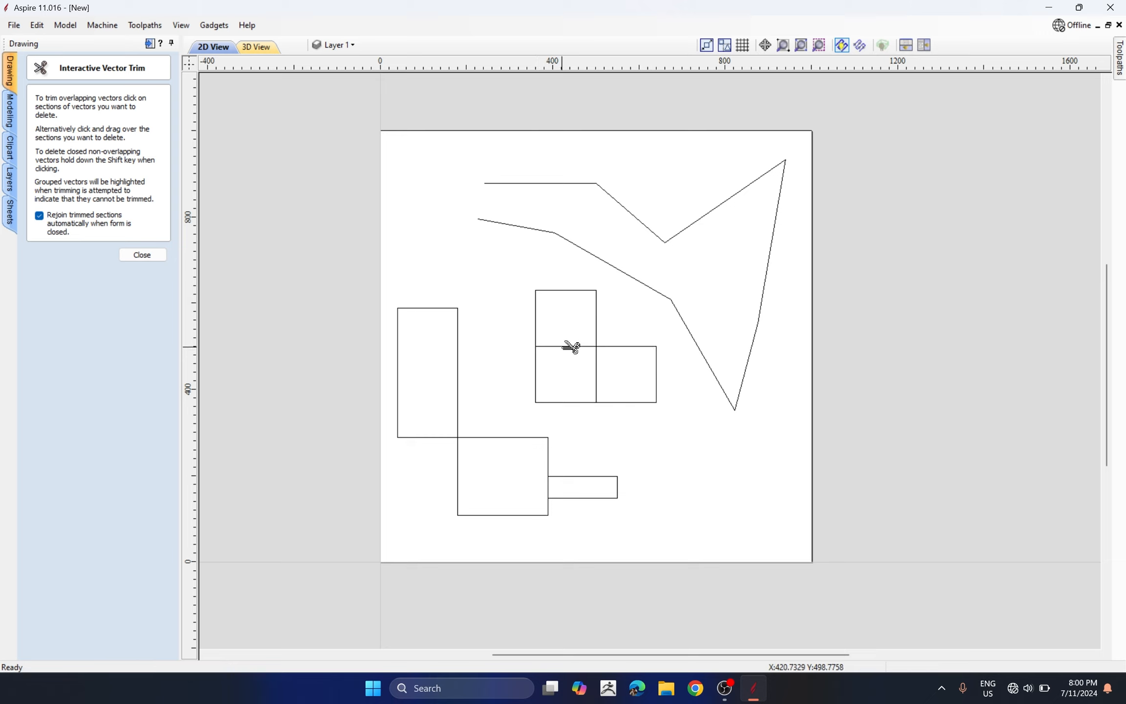
Trim out the edge shared by the two stacked central rectangles, rejoin them into one outline, and select it to check.
{"action": "left_click", "coordinate": [142, 254]}
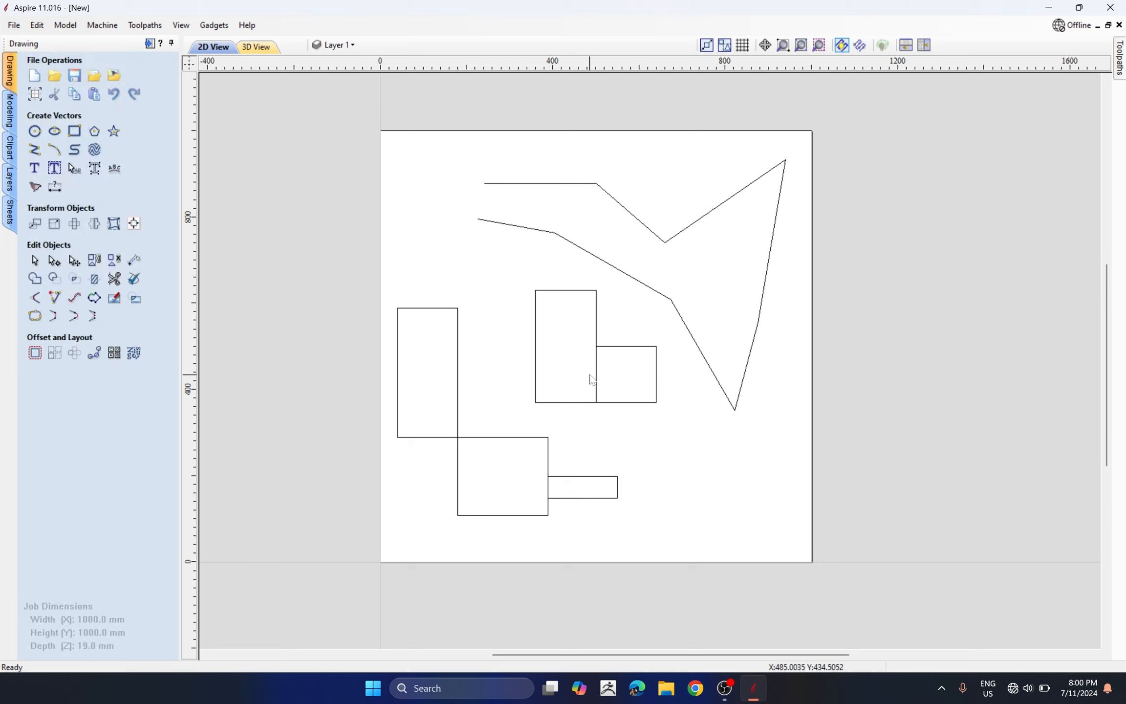
{"action": "left_click", "coordinate": [537, 306]}
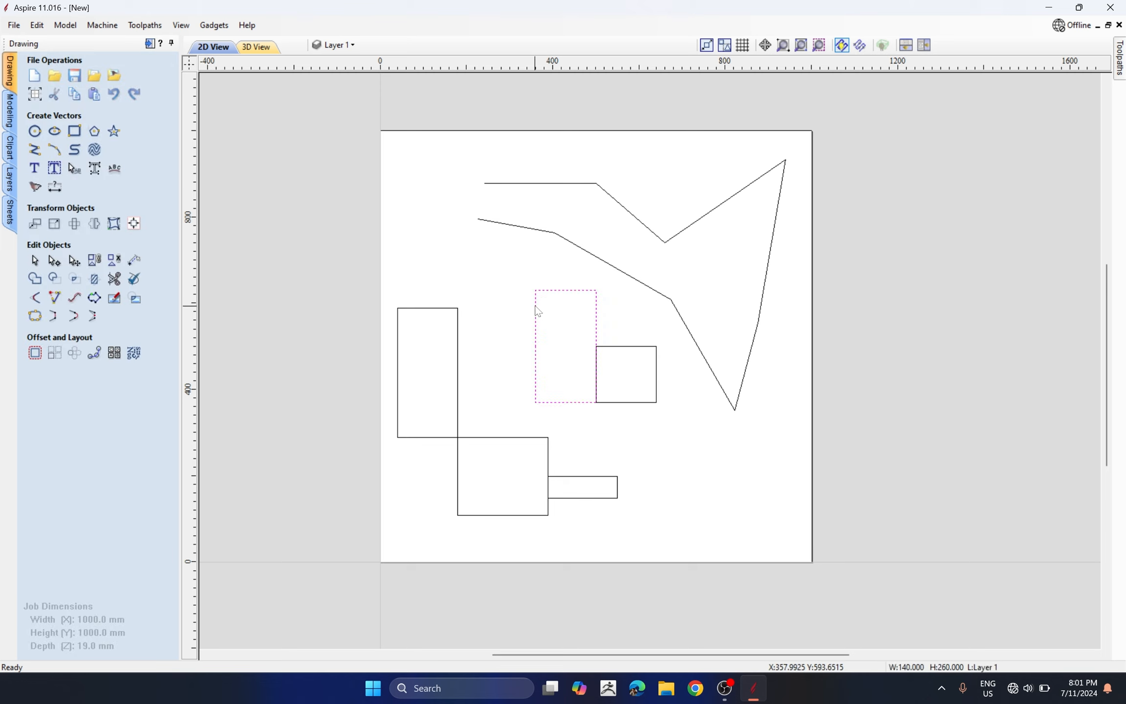
{"action": "left_click", "coordinate": [535, 310]}
{"action": "left_click_drag", "start_coordinate": [536, 310], "coordinate": [511, 302]}
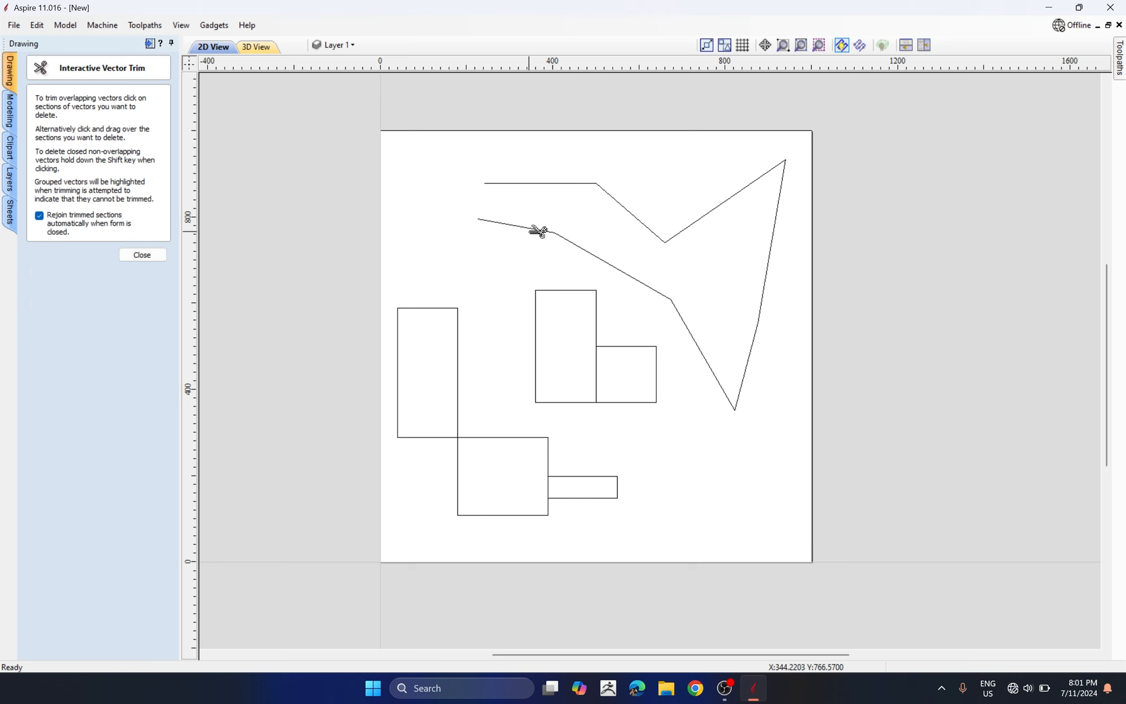
Remove the entire open zigzag polyline with Interactive Vector Trim.
{"action": "left_click", "coordinate": [536, 230]}
{"action": "key", "text": "ctrl+z"}
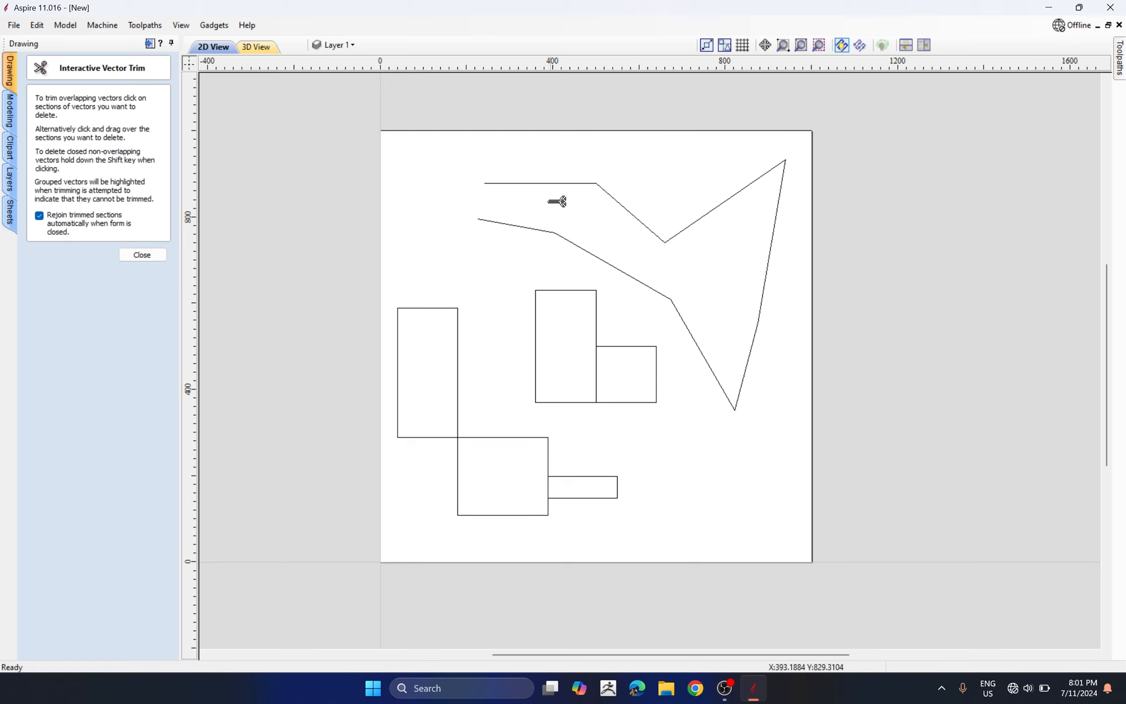
{"action": "left_click", "coordinate": [526, 227]}
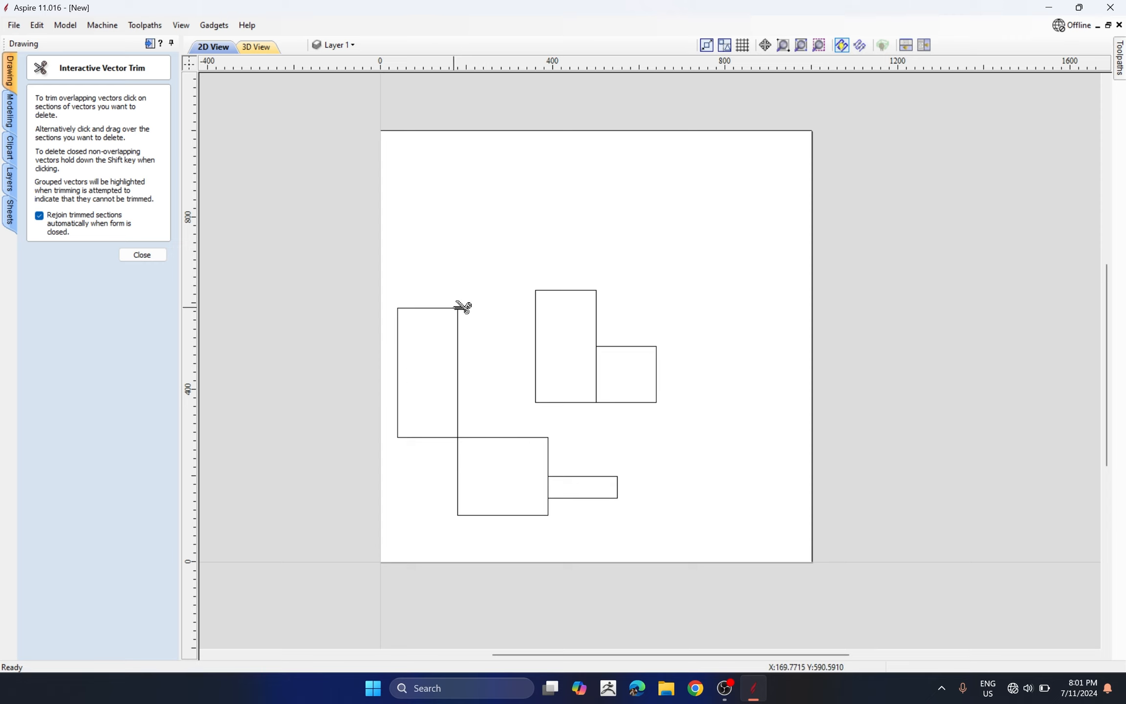
{"action": "left_click", "coordinate": [142, 255]}
Move the merged upright rectangle so its lower-left corner meets the tall left rectangle's upper-right corner.
{"action": "left_click", "coordinate": [537, 399]}
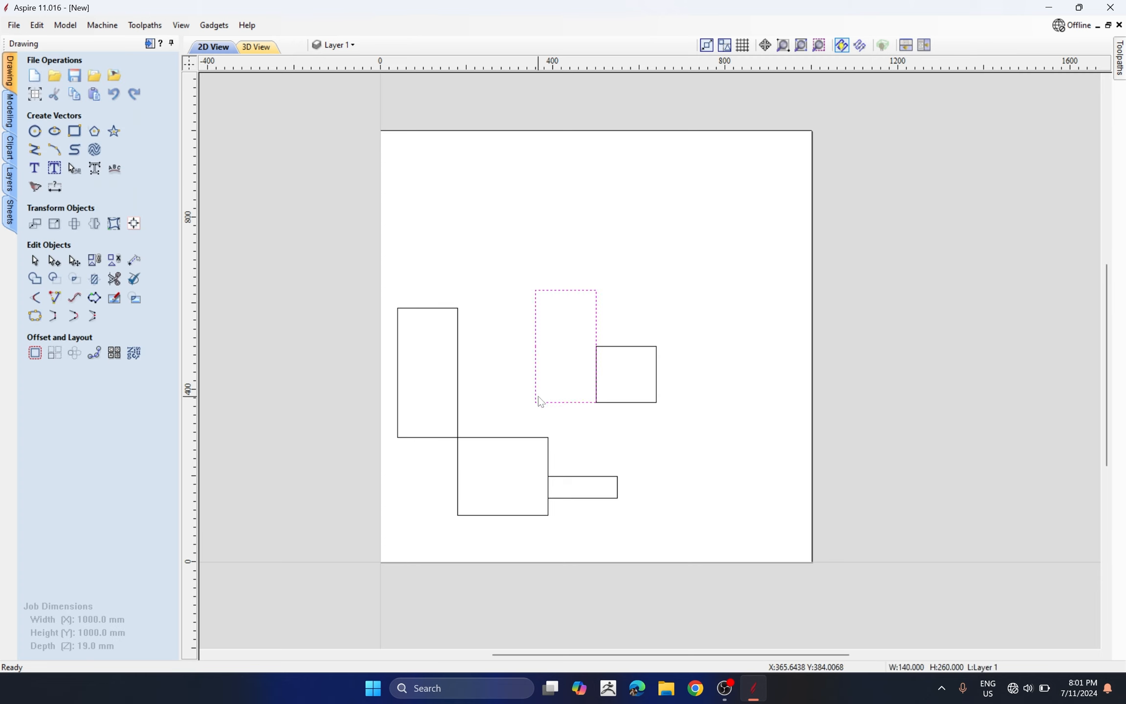
{"action": "left_click_drag", "start_coordinate": [543, 400], "coordinate": [465, 307]}
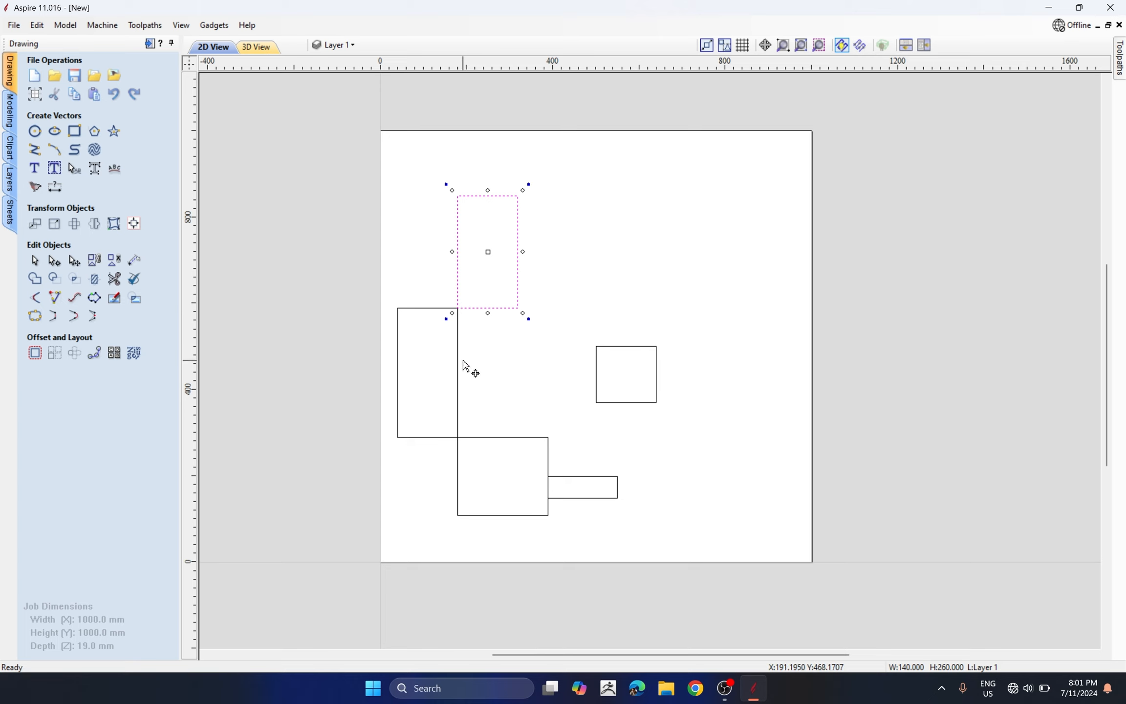
Trim the right edge off the tall left rectangle, then try trimming its remaining outline and undo that last trim.
{"action": "left_click", "coordinate": [108, 269]}
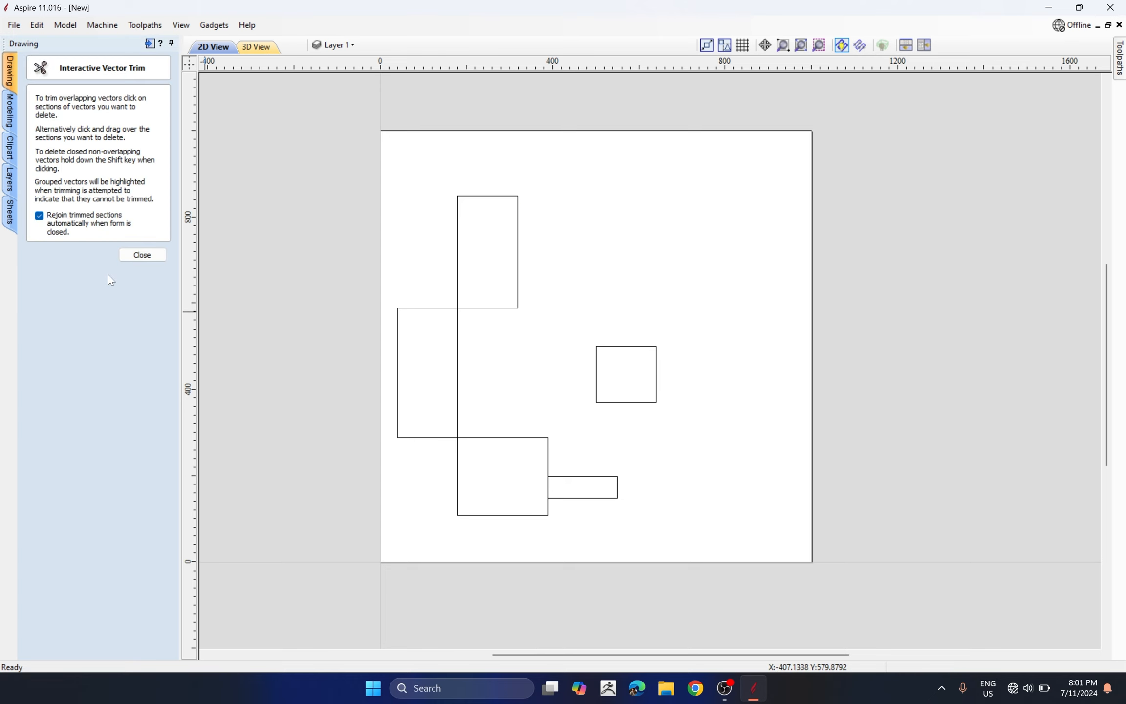
{"action": "left_click", "coordinate": [458, 346]}
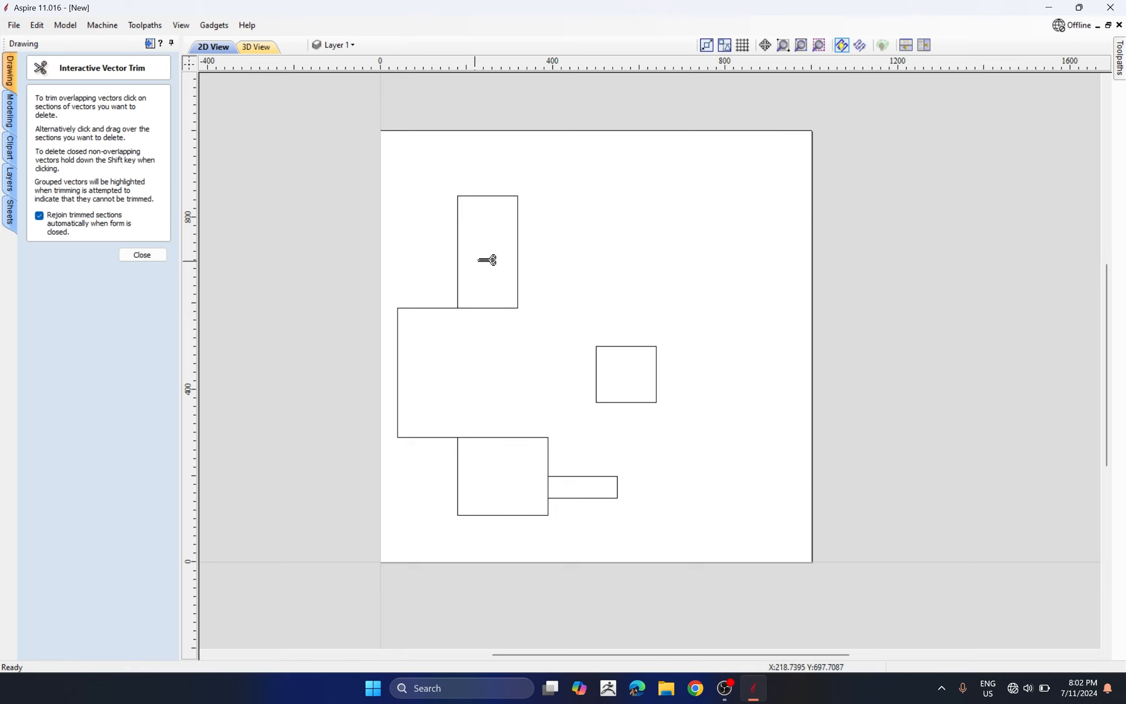
{"action": "left_click", "coordinate": [425, 308]}
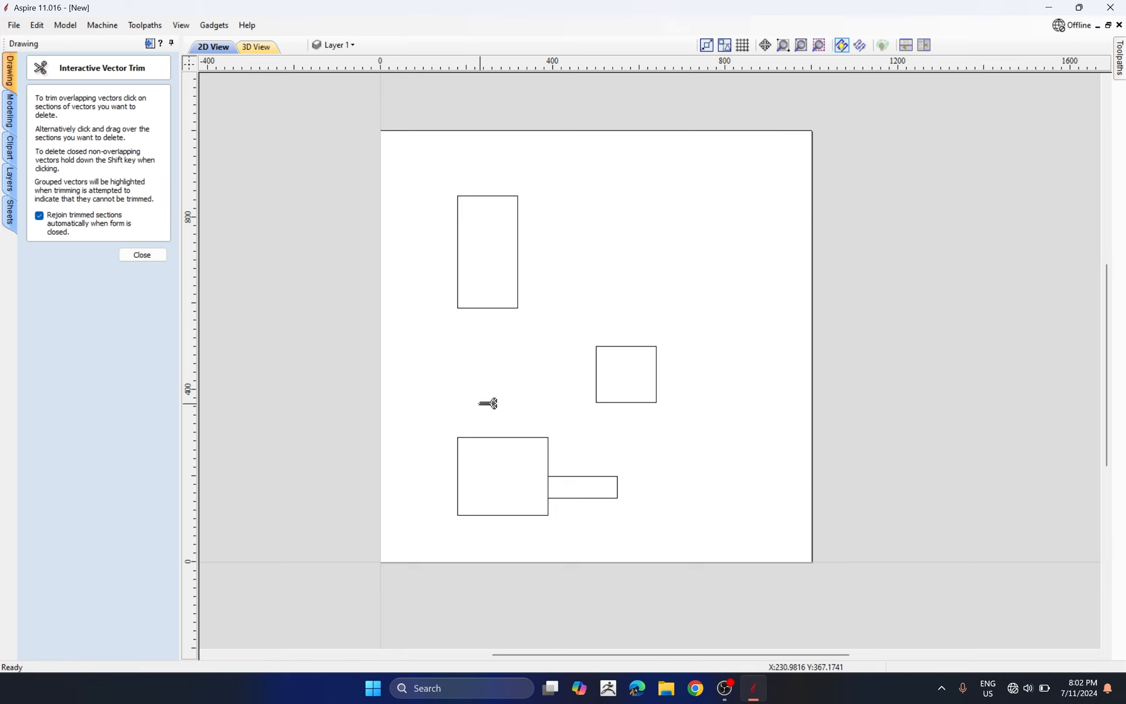
{"action": "key", "text": "ctrl+z"}
Trim away the lower rectangle's top edge, its right edge above the small rectangle, and the whole small rectangle.
{"action": "scroll", "coordinate": [486, 398], "scroll_direction": "up", "scroll_amount": 4}
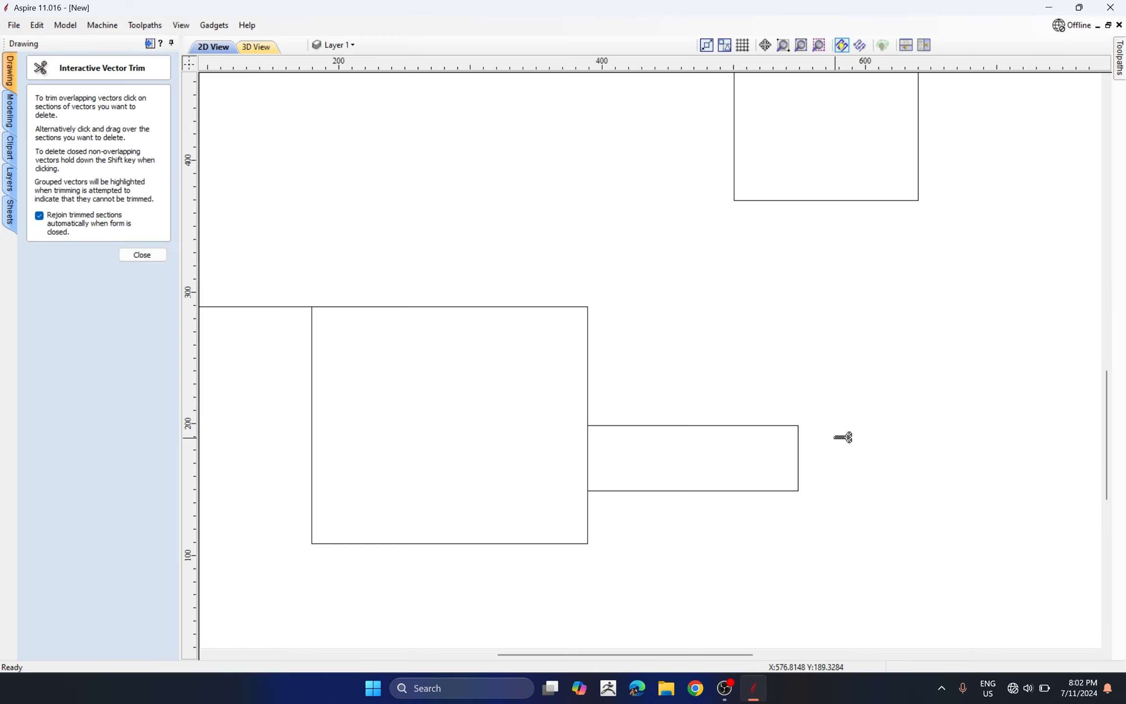
{"action": "scroll", "coordinate": [533, 447], "scroll_direction": "down", "scroll_amount": 3}
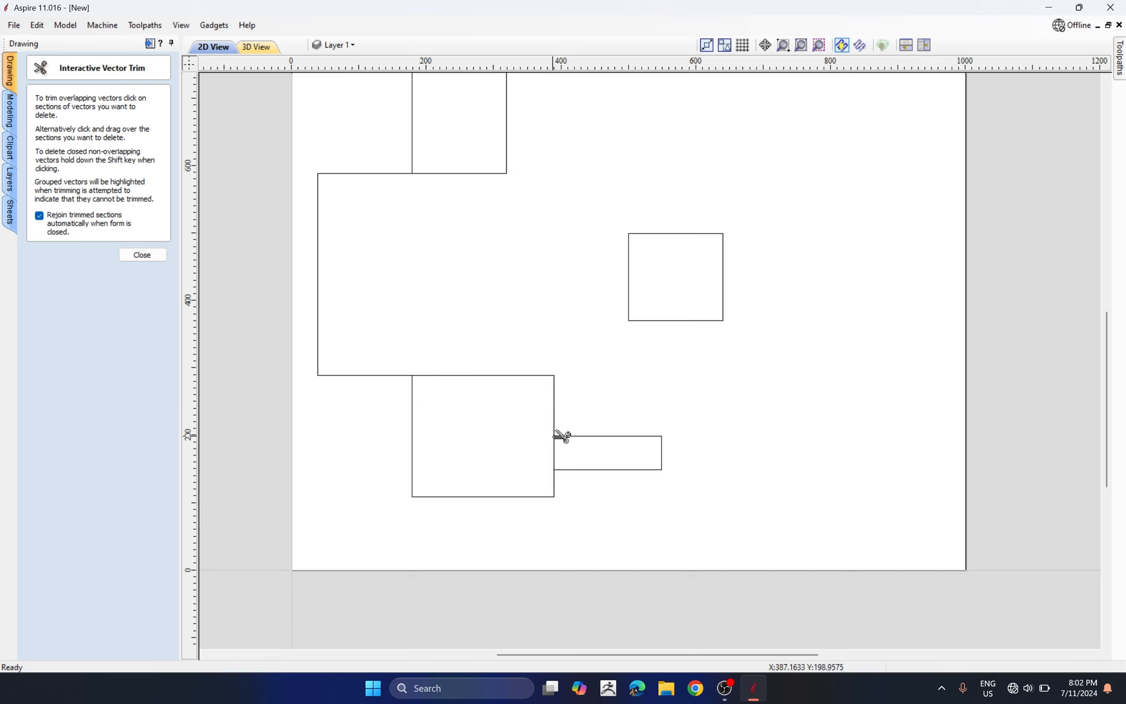
{"action": "left_click", "coordinate": [542, 376]}
{"action": "left_click", "coordinate": [627, 437]}
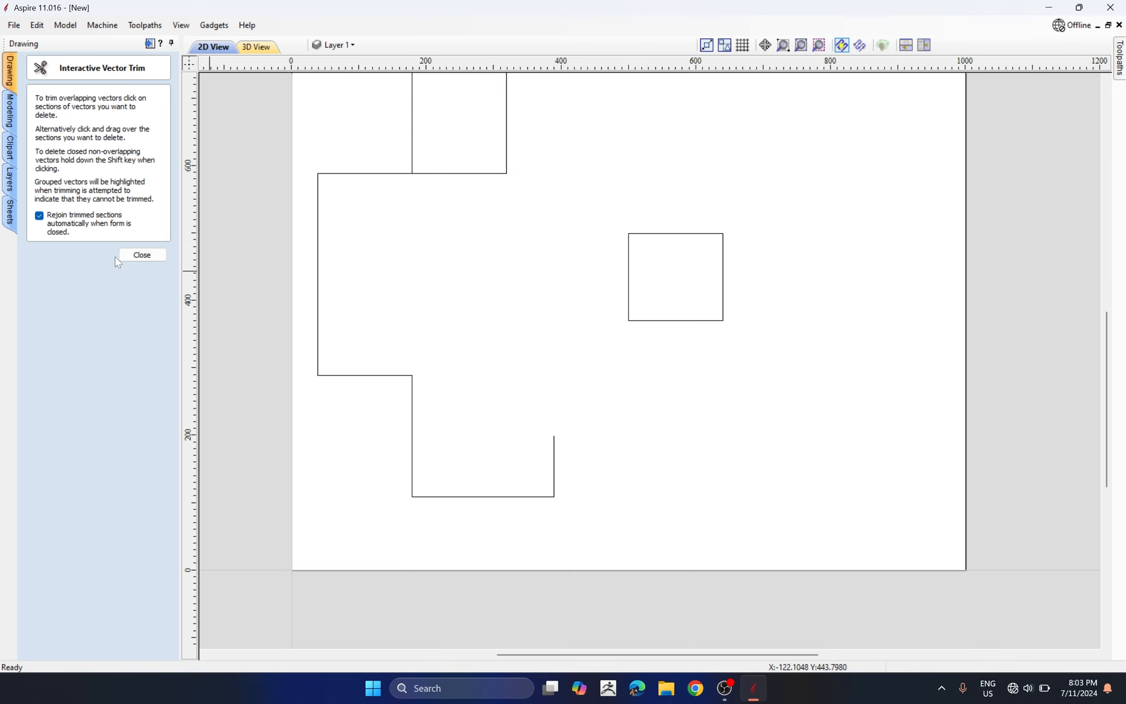
{"action": "left_click", "coordinate": [142, 255]}
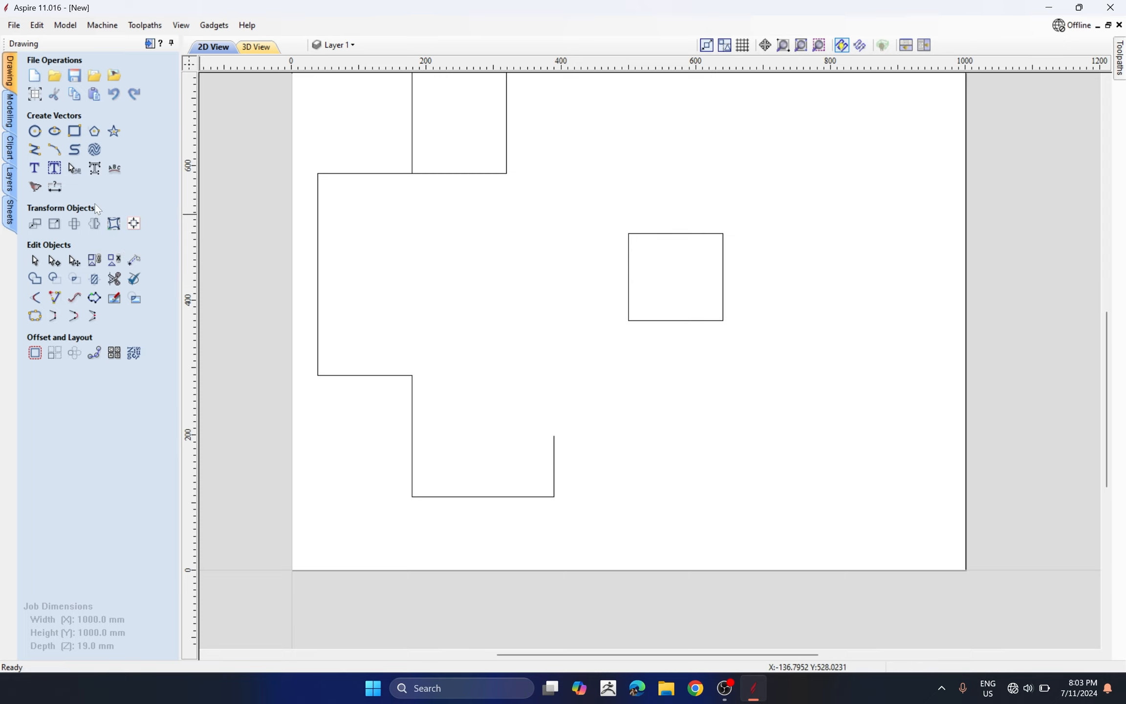
Delete all remaining vectors from the material.
{"action": "scroll", "coordinate": [611, 215], "scroll_direction": "down", "scroll_amount": 3}
{"action": "left_click_drag", "start_coordinate": [671, 150], "coordinate": [450, 391]}
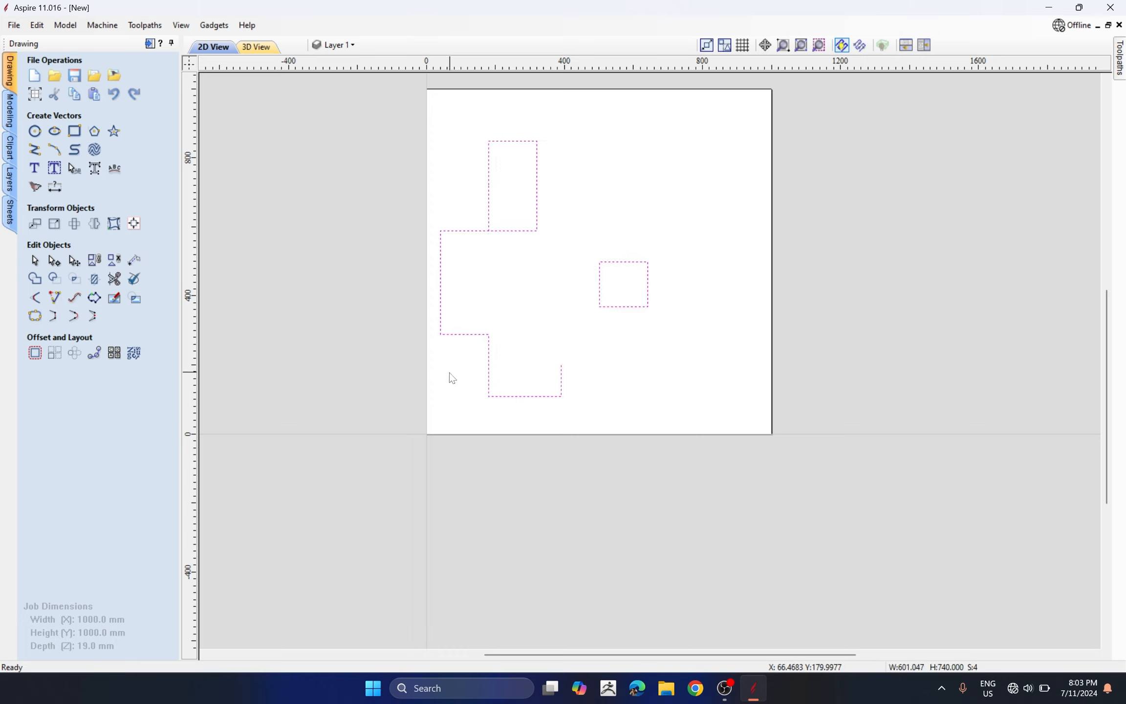
{"action": "key", "text": "Delete"}
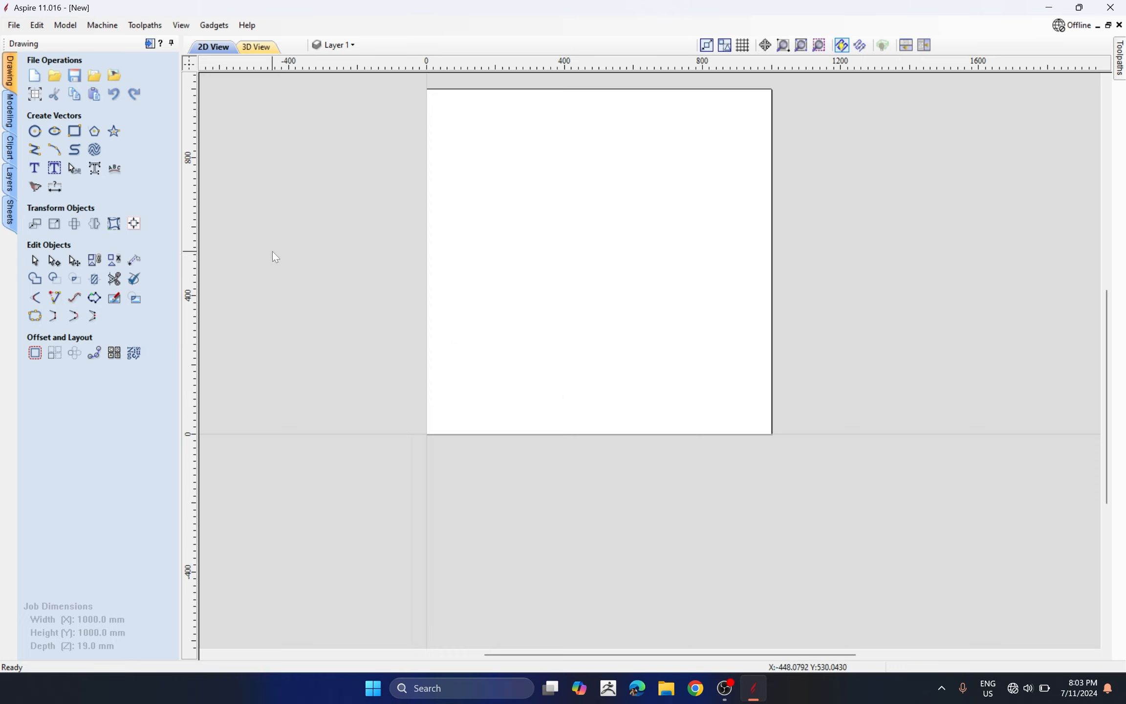
Draw a six-sided polygon with a radius of about 109 mm, centered near X 323, Y 553.
{"action": "left_click", "coordinate": [94, 131]}
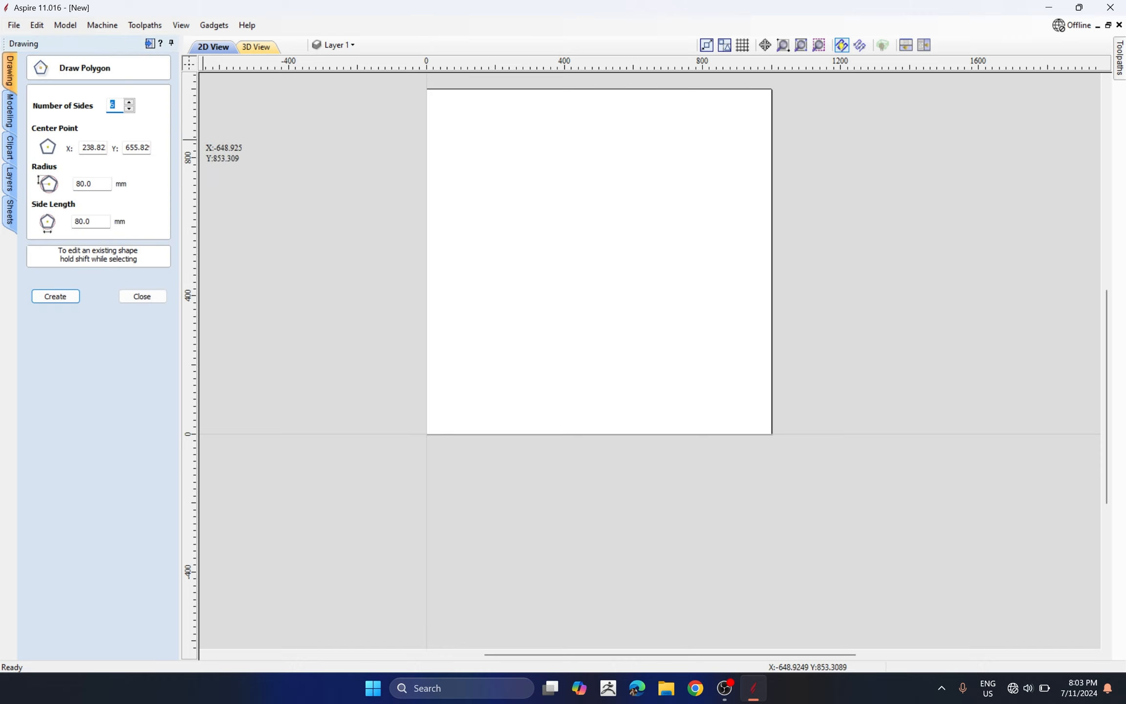
{"action": "left_click_drag", "start_coordinate": [538, 243], "coordinate": [570, 265]}
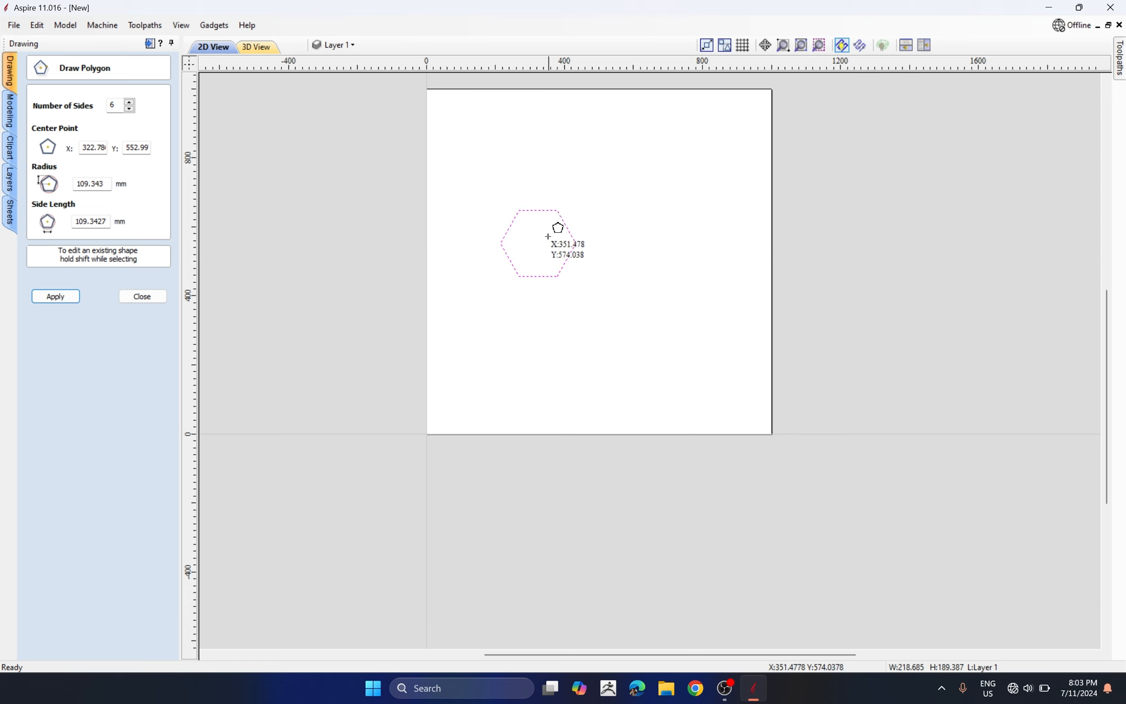
{"action": "scroll", "coordinate": [537, 181], "scroll_direction": "up", "scroll_amount": 3}
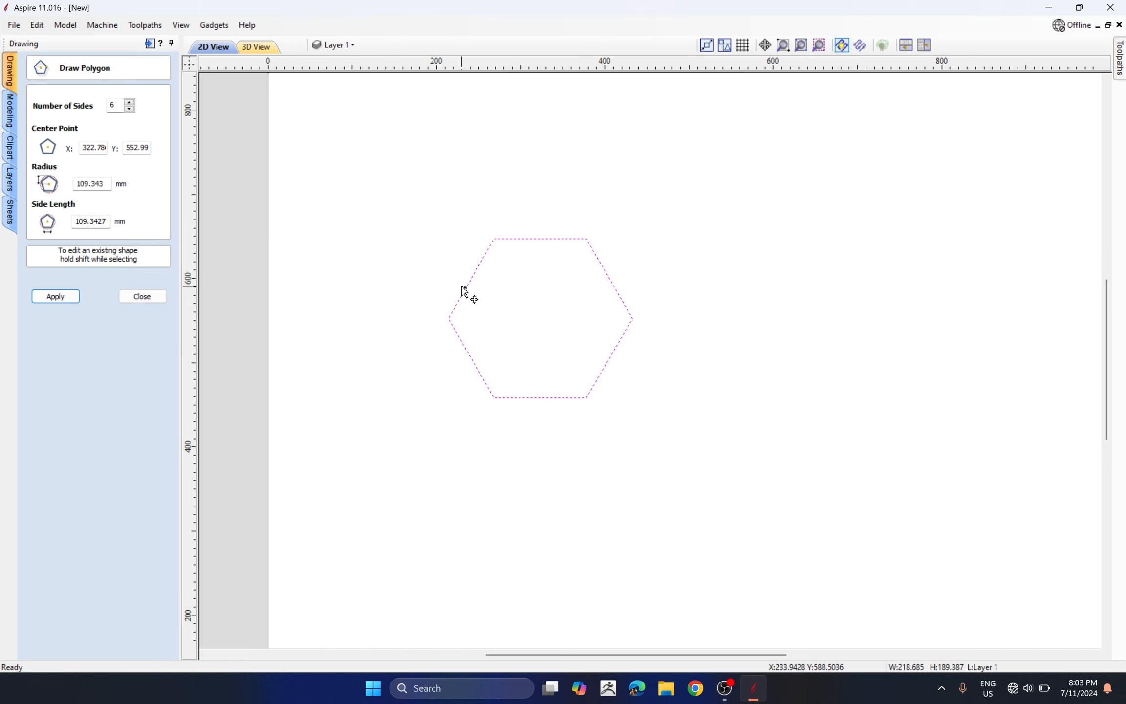
{"action": "key", "text": "Escape"}
Move the hexagon horizontally toward the material's left edge by one side length, snapping its lower-right corner to where its lower-left corner was.
{"action": "left_click_drag", "start_coordinate": [589, 397], "coordinate": [496, 394]}
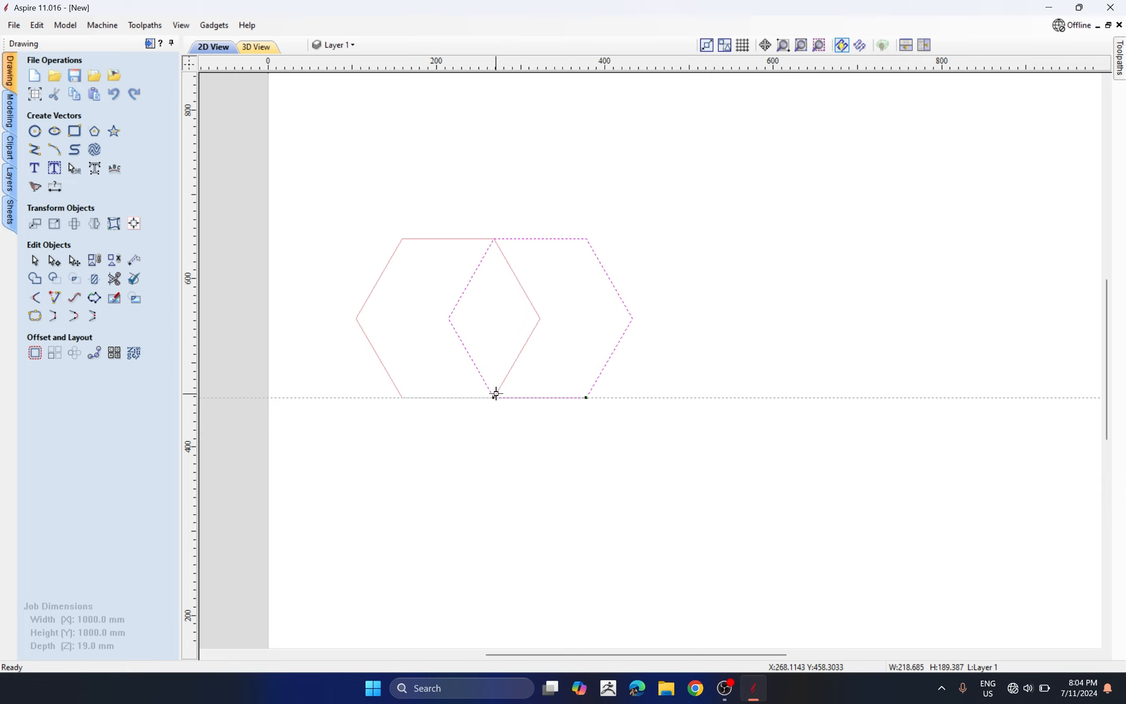
{"action": "left_click_drag", "start_coordinate": [496, 394], "coordinate": [496, 394]}
{"action": "scroll", "coordinate": [753, 368], "scroll_direction": "down", "scroll_amount": 2}
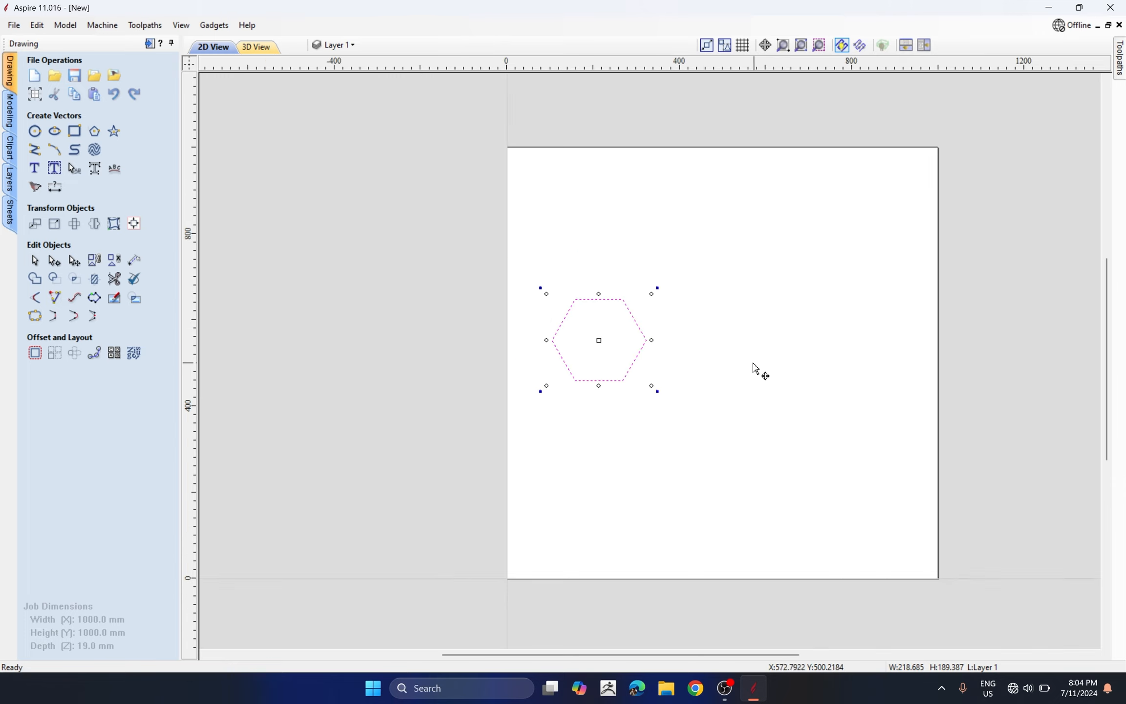
Copy the hexagon one side length to the left, snapping the copy's lower-right corner onto the original's lower-left corner.
{"action": "scroll", "coordinate": [634, 373], "scroll_direction": "up", "scroll_amount": 2}
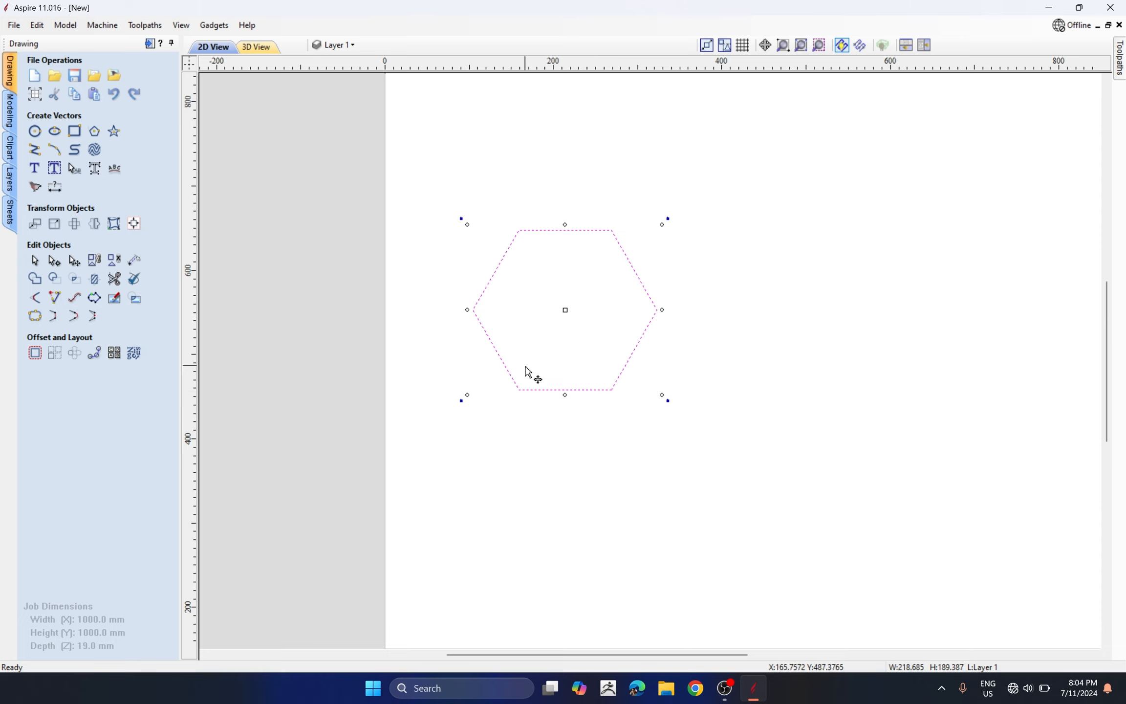
{"action": "left_click_drag", "start_coordinate": [614, 388], "coordinate": [522, 390]}
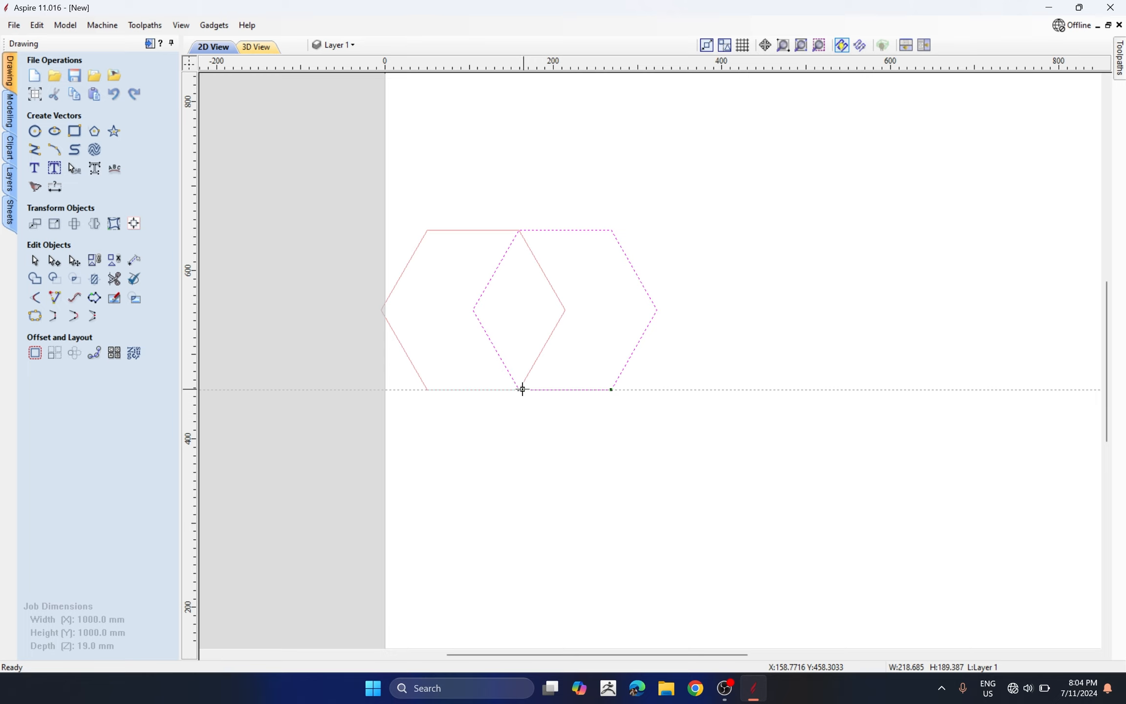
{"action": "left_click_drag", "start_coordinate": [523, 389], "coordinate": [522, 390]}
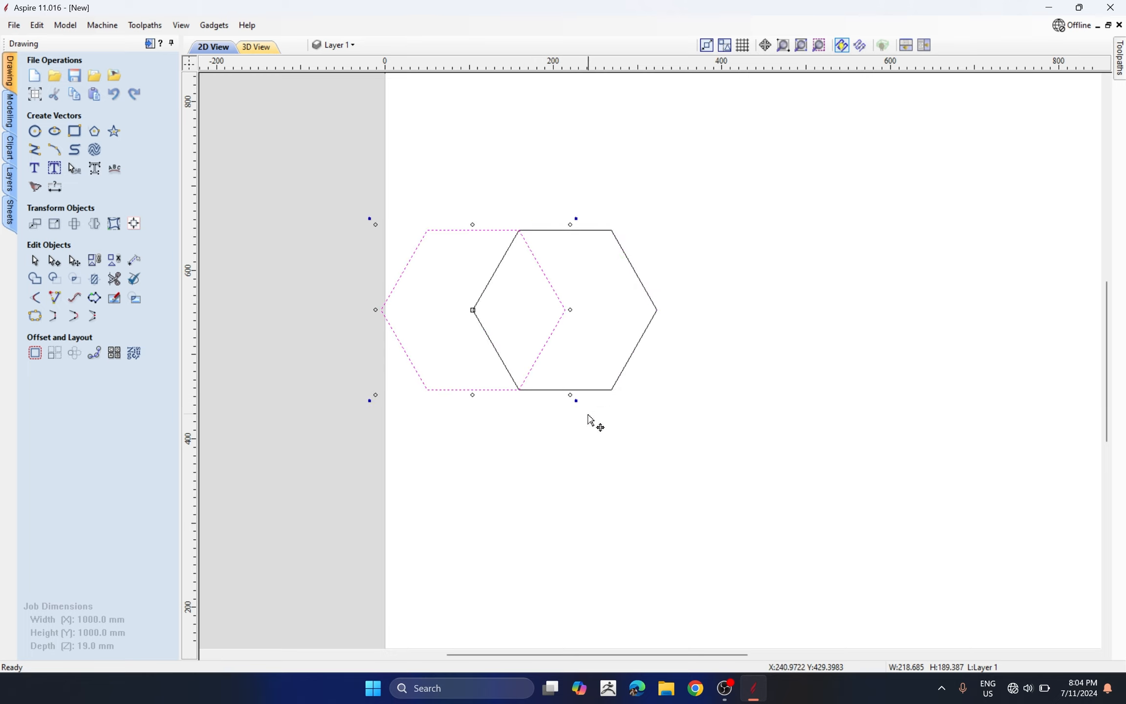
Select both overlapping hexagons, move them about 140 mm to the right, and deselect them.
{"action": "left_click_drag", "start_coordinate": [588, 347], "coordinate": [472, 408]}
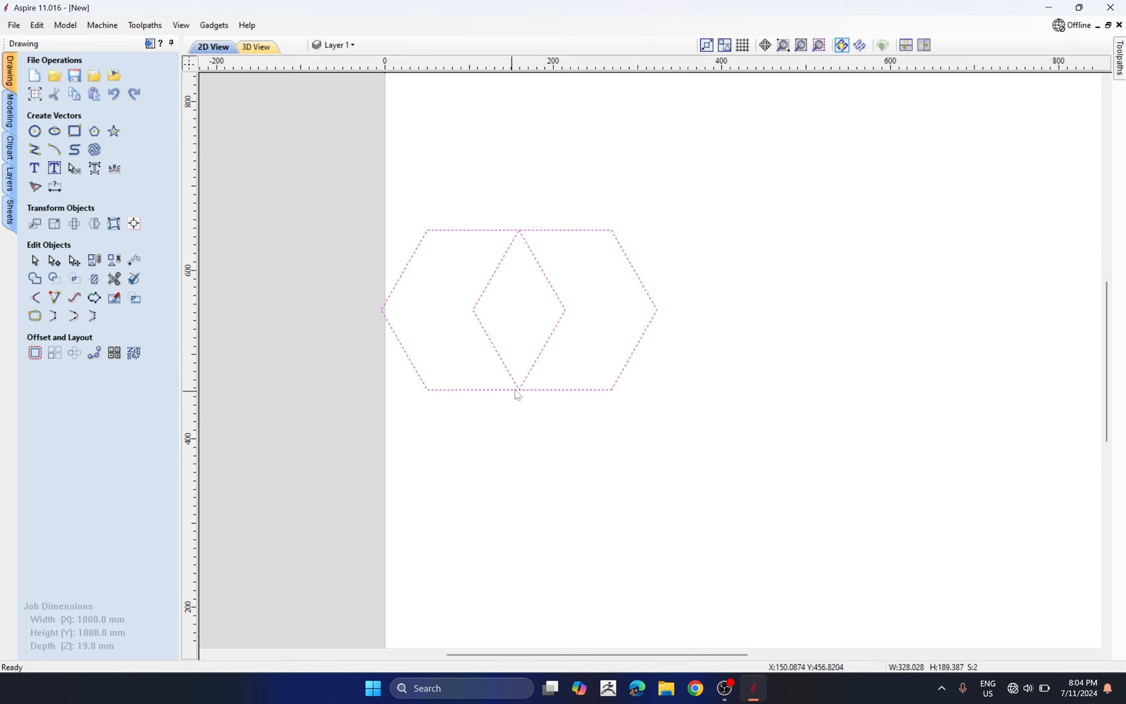
{"action": "left_click_drag", "start_coordinate": [605, 347], "coordinate": [636, 390]}
{"action": "left_click", "coordinate": [519, 391]}
{"action": "left_click", "coordinate": [638, 450]}
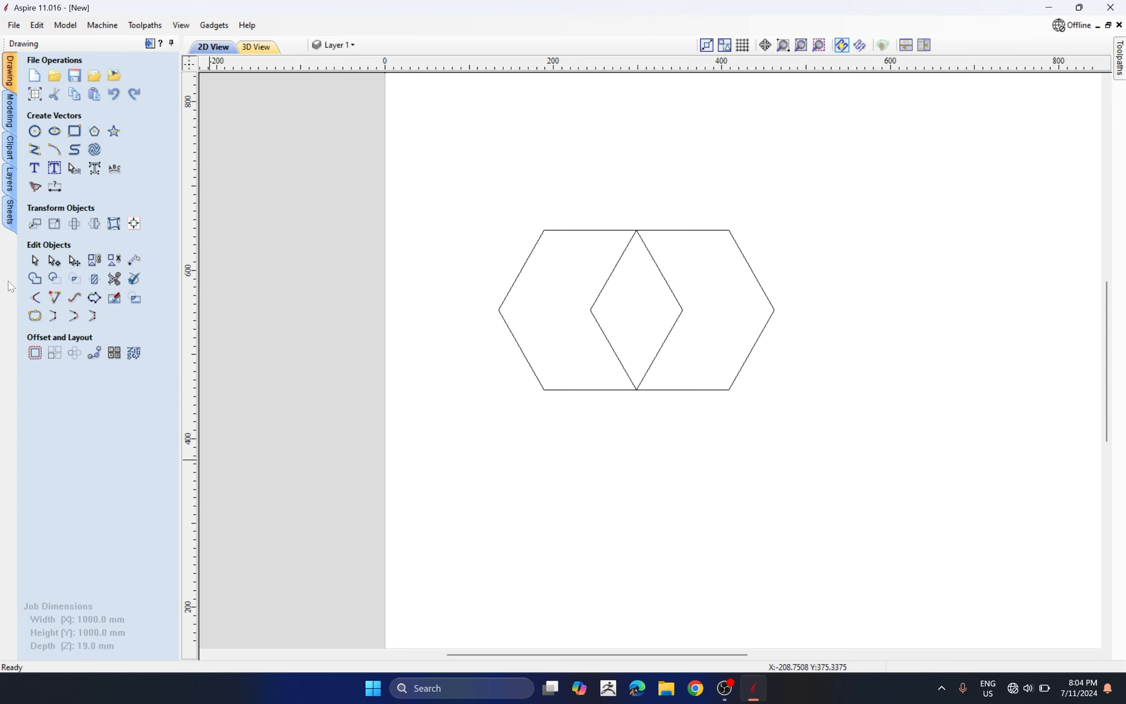
Trim away the outer portions of both hexagons with automatic rejoining enabled, keeping only the central diamond.
{"action": "left_click", "coordinate": [98, 287]}
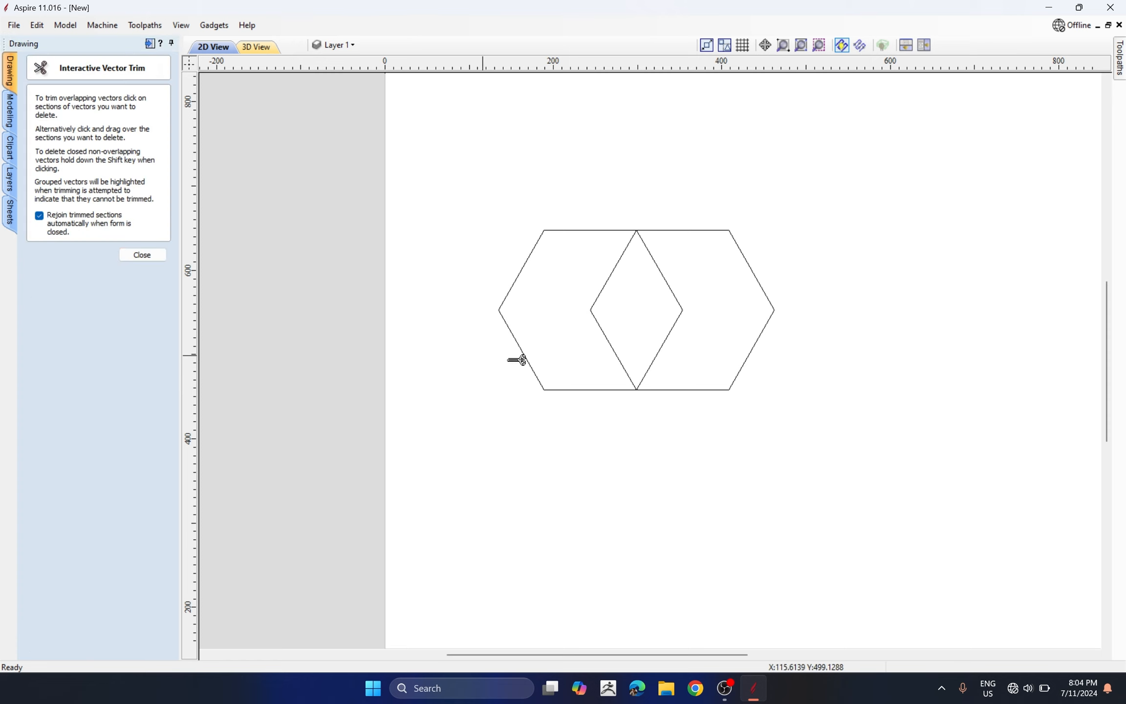
{"action": "left_click", "coordinate": [723, 231]}
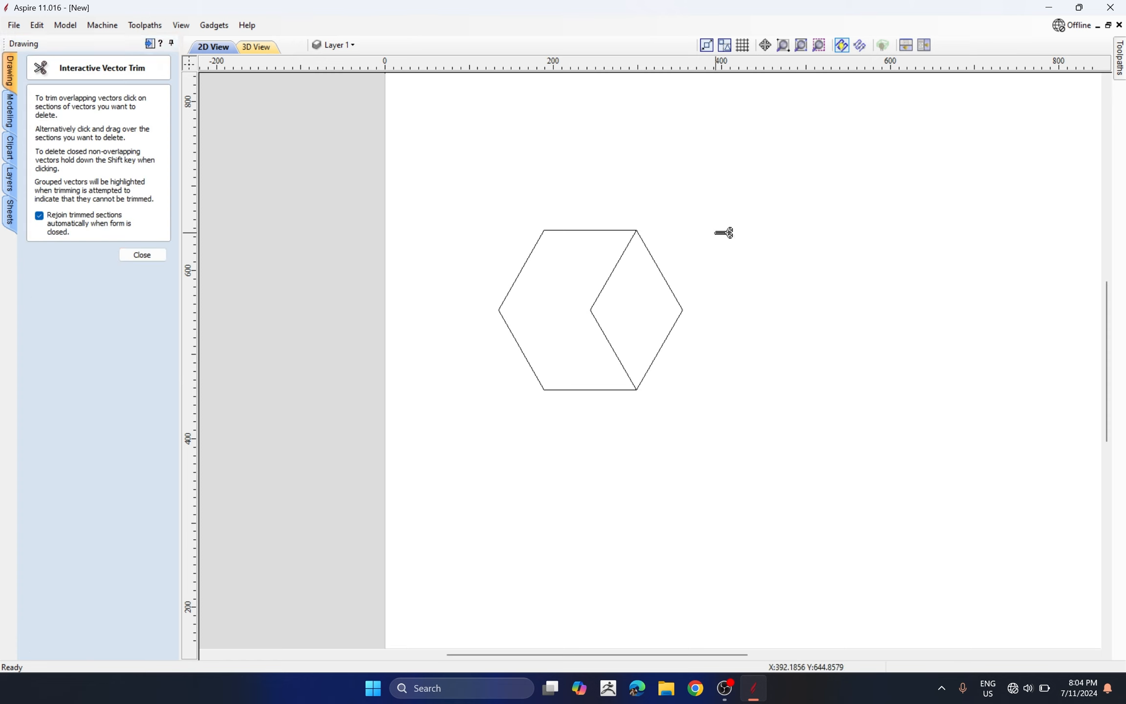
{"action": "left_click", "coordinate": [541, 239]}
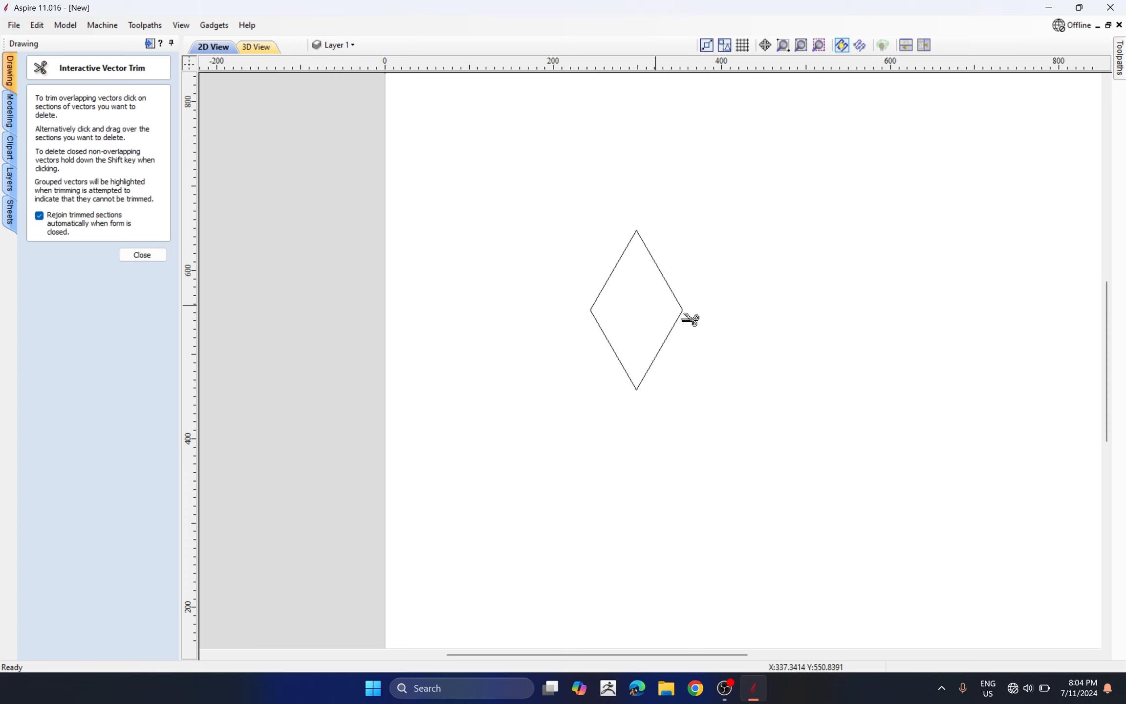
{"action": "key", "text": "Escape"}
Select the trimmed diamond to check whether its sides are rejoined, and review the trim tool's automatic rejoin option.
{"action": "left_click", "coordinate": [616, 264]}
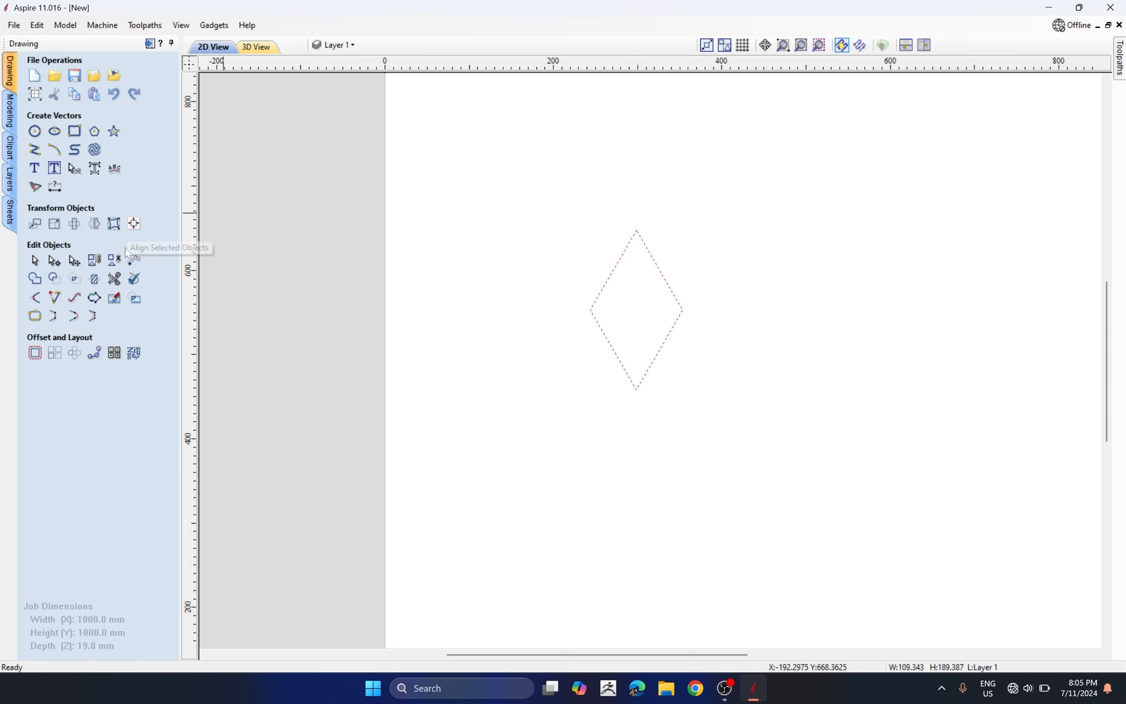
{"action": "left_click", "coordinate": [115, 279]}
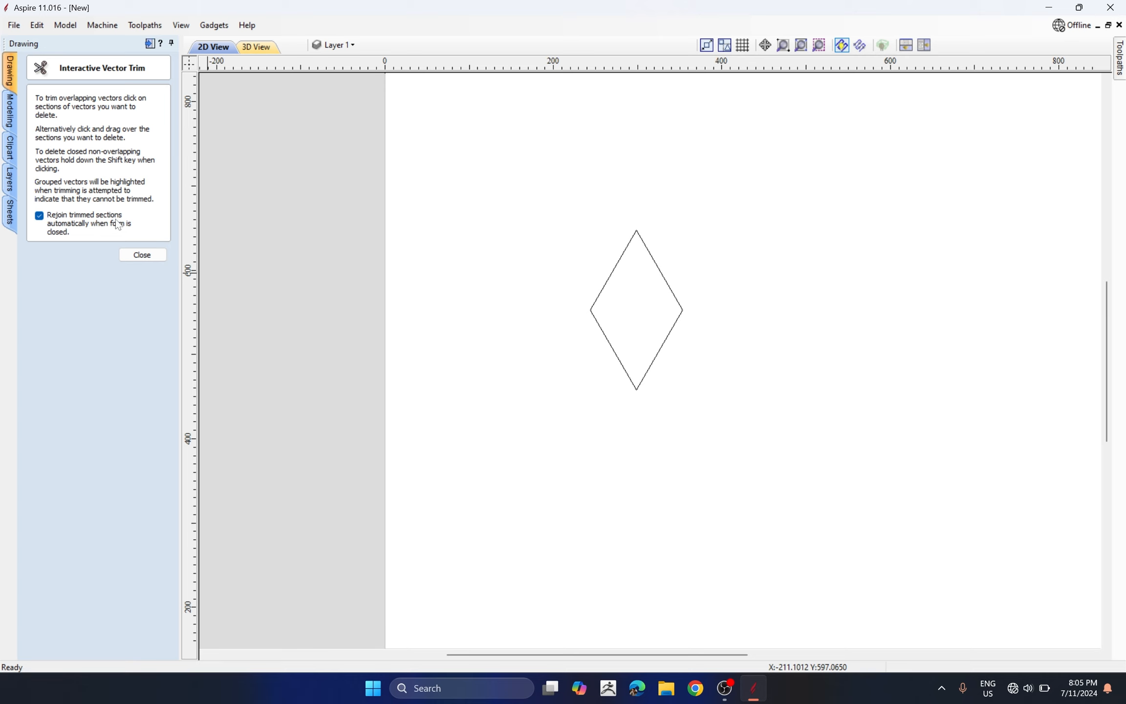
{"action": "left_click", "coordinate": [144, 259]}
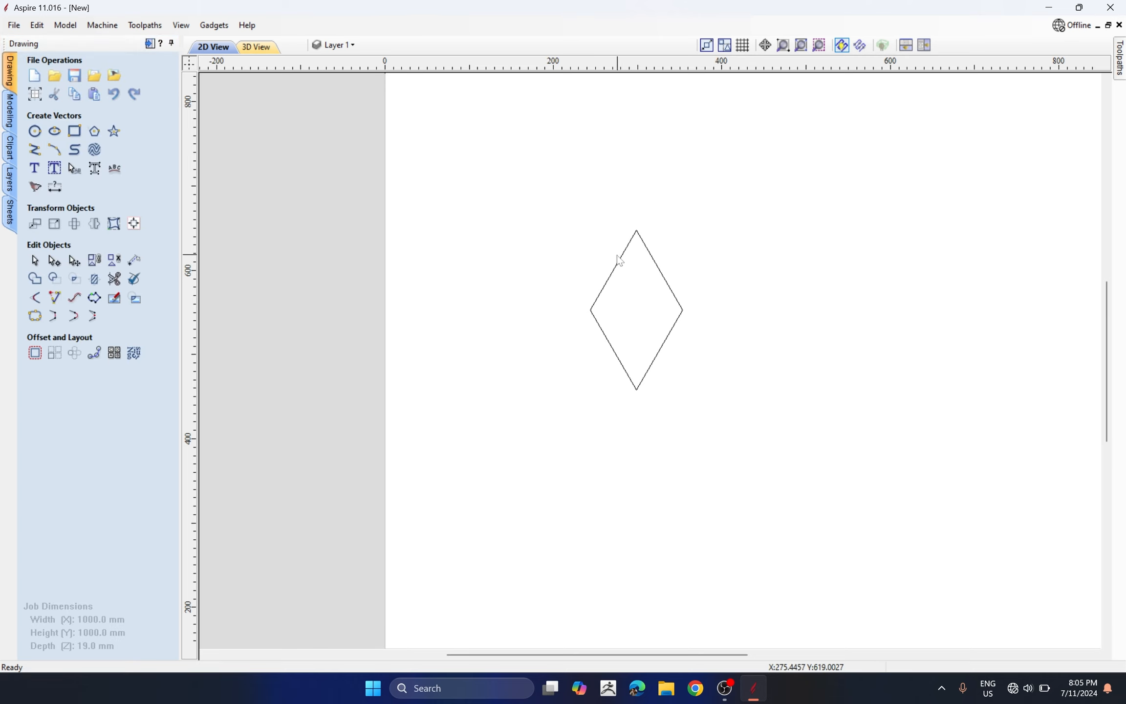
{"action": "left_click", "coordinate": [621, 259]}
{"action": "left_click", "coordinate": [622, 258]}
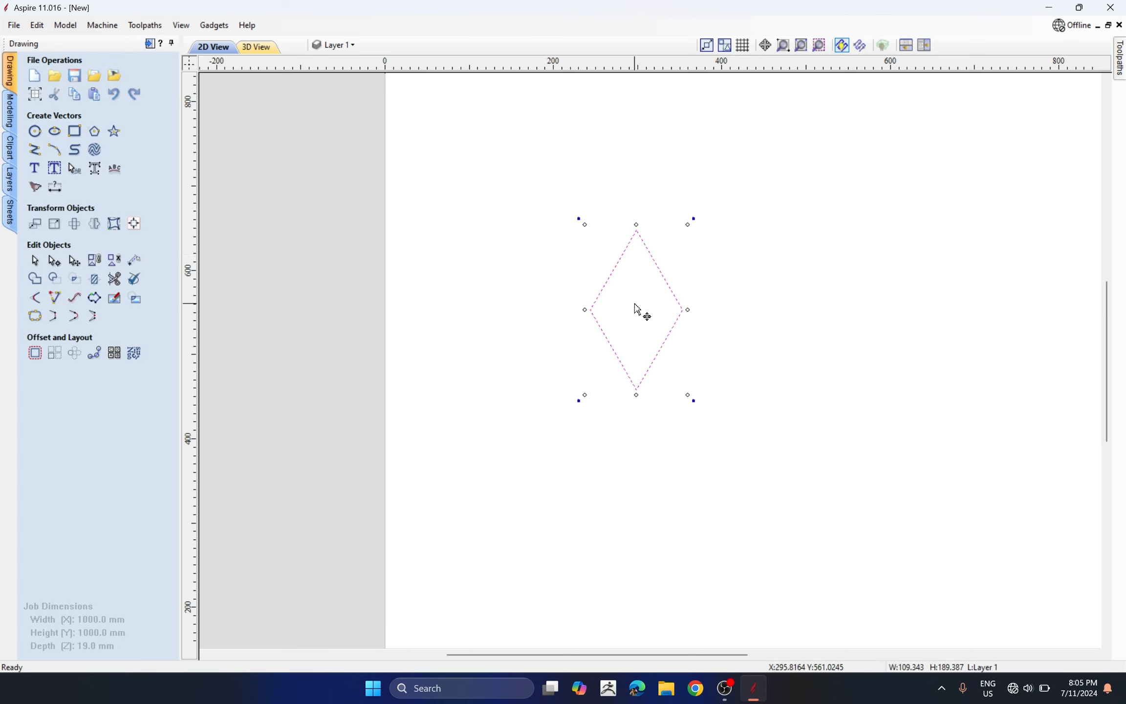
{"action": "left_click", "coordinate": [628, 311]}
{"action": "left_click", "coordinate": [616, 271]}
Undo the trims on the two overlapping hexagons.
{"action": "key", "text": "ctrl+z"}
{"action": "key", "text": "ctrl+z"}
{"action": "key", "text": "ctrl+z"}
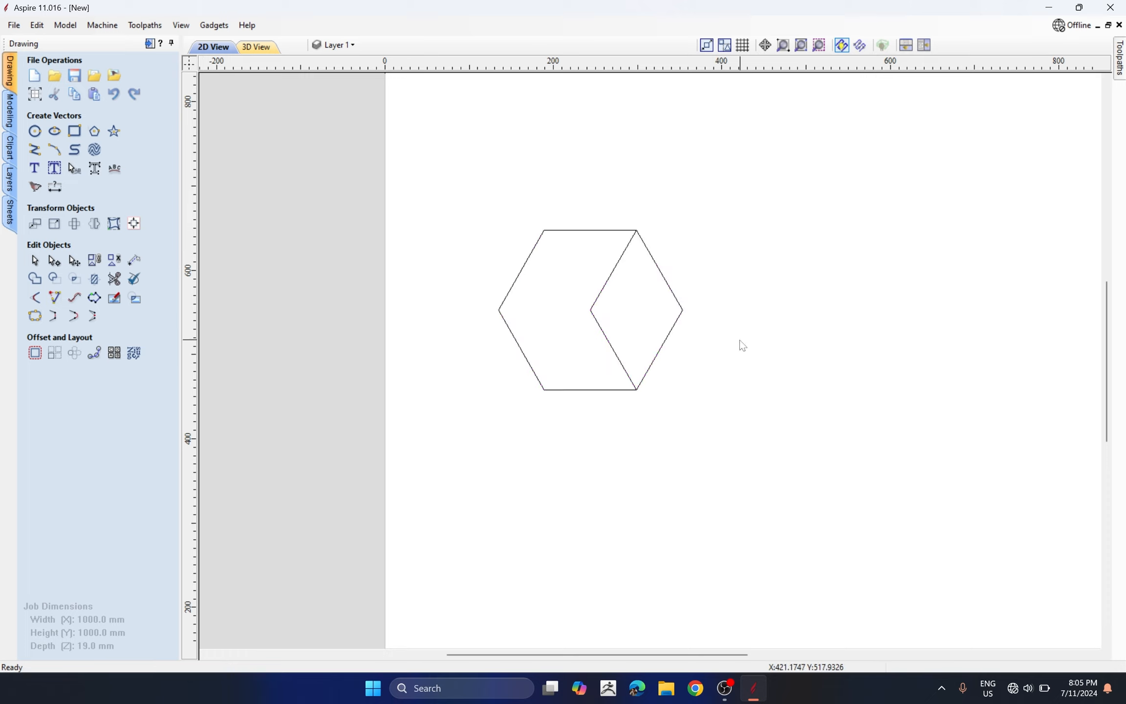
Turn off automatic rejoining and trim away the outer portions of both hexagons, keeping the central diamond.
{"action": "left_click", "coordinate": [114, 279]}
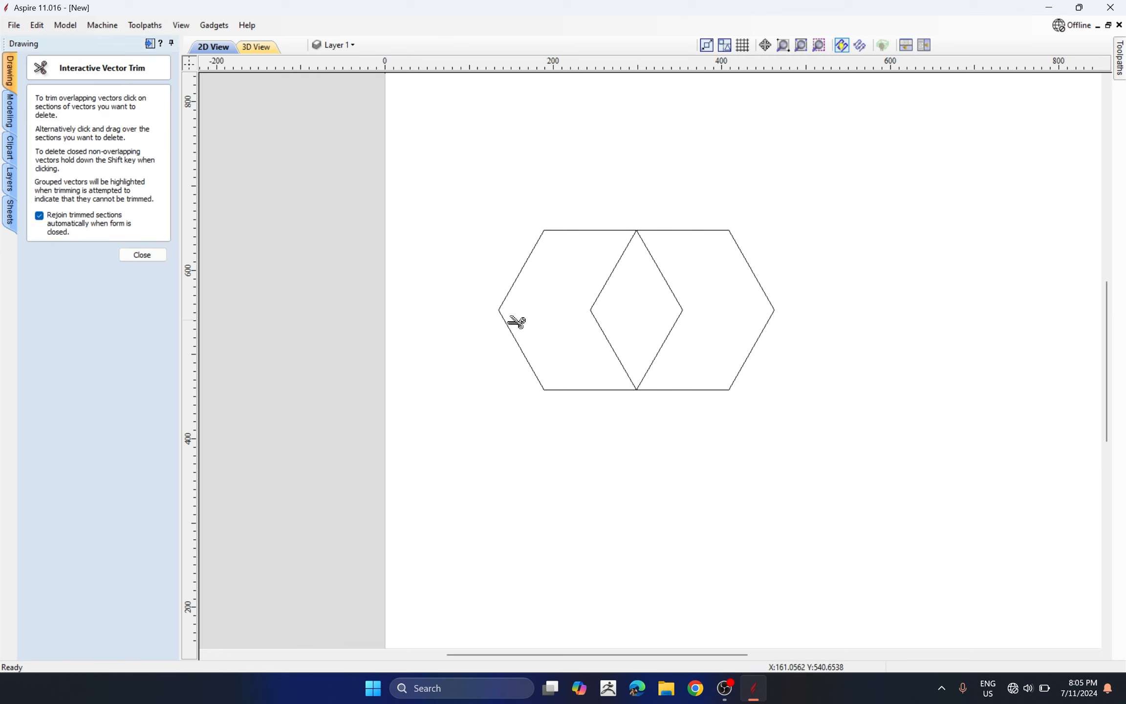
{"action": "left_click", "coordinate": [517, 341]}
{"action": "left_click", "coordinate": [731, 391]}
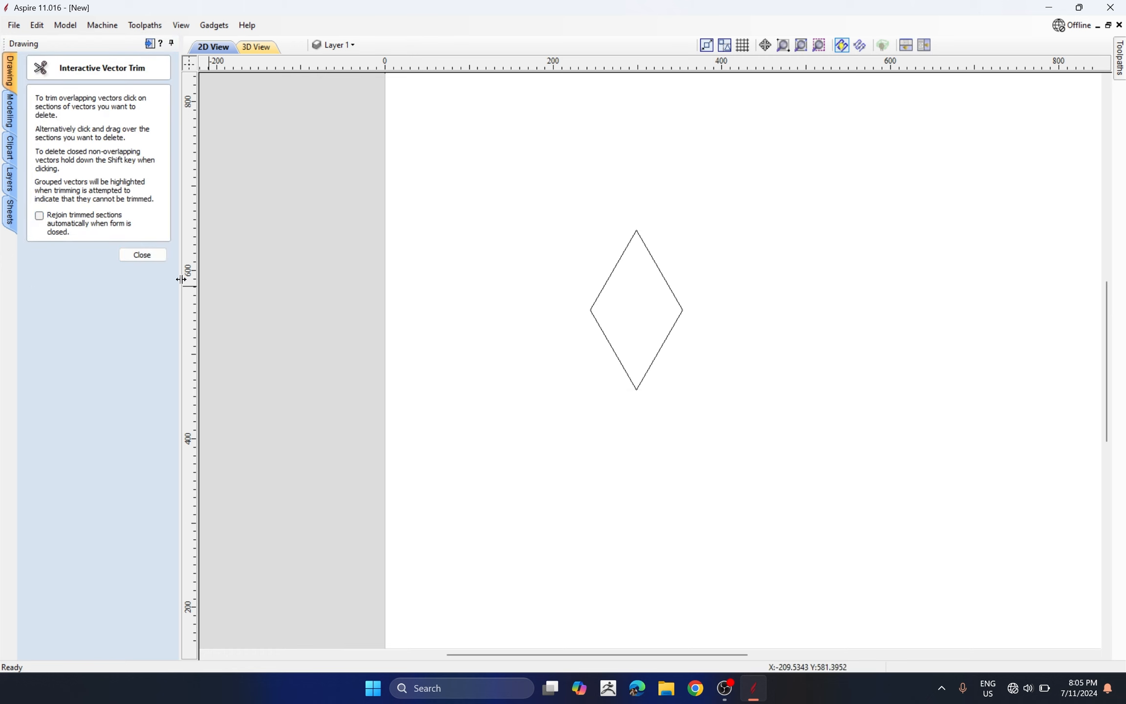
{"action": "left_click", "coordinate": [142, 254]}
Select each half of the diamond separately, try moving the right half away, and undo the move.
{"action": "left_click", "coordinate": [619, 262]}
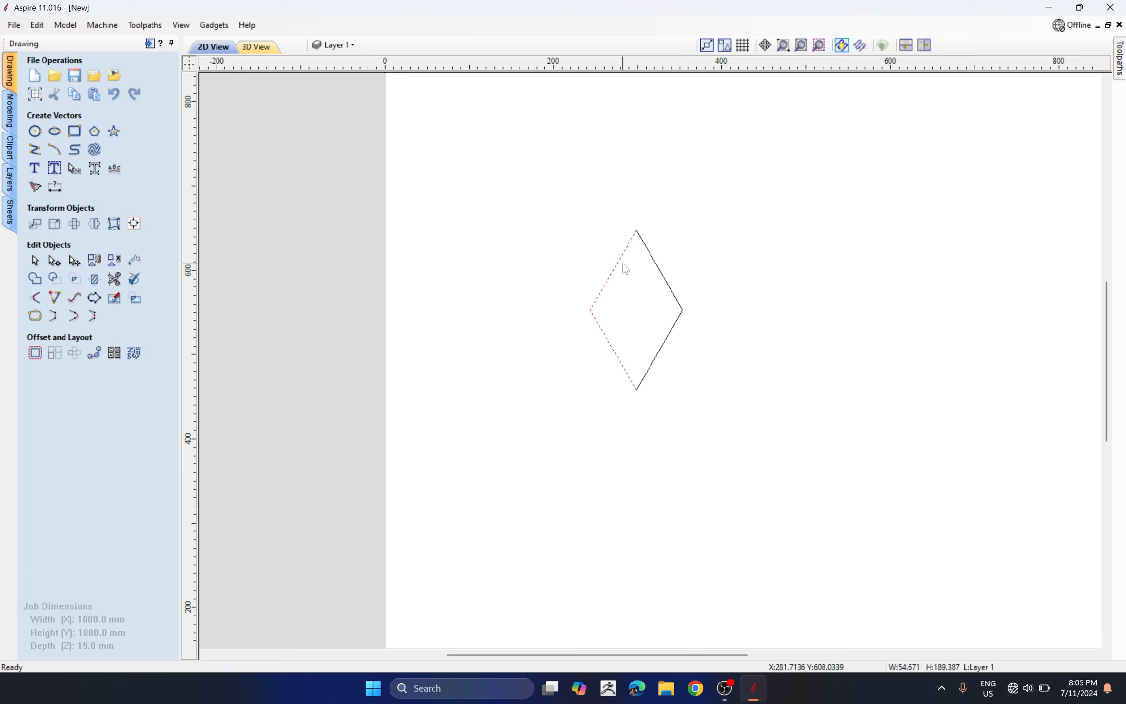
{"action": "left_click", "coordinate": [663, 275]}
{"action": "left_click", "coordinate": [667, 280]}
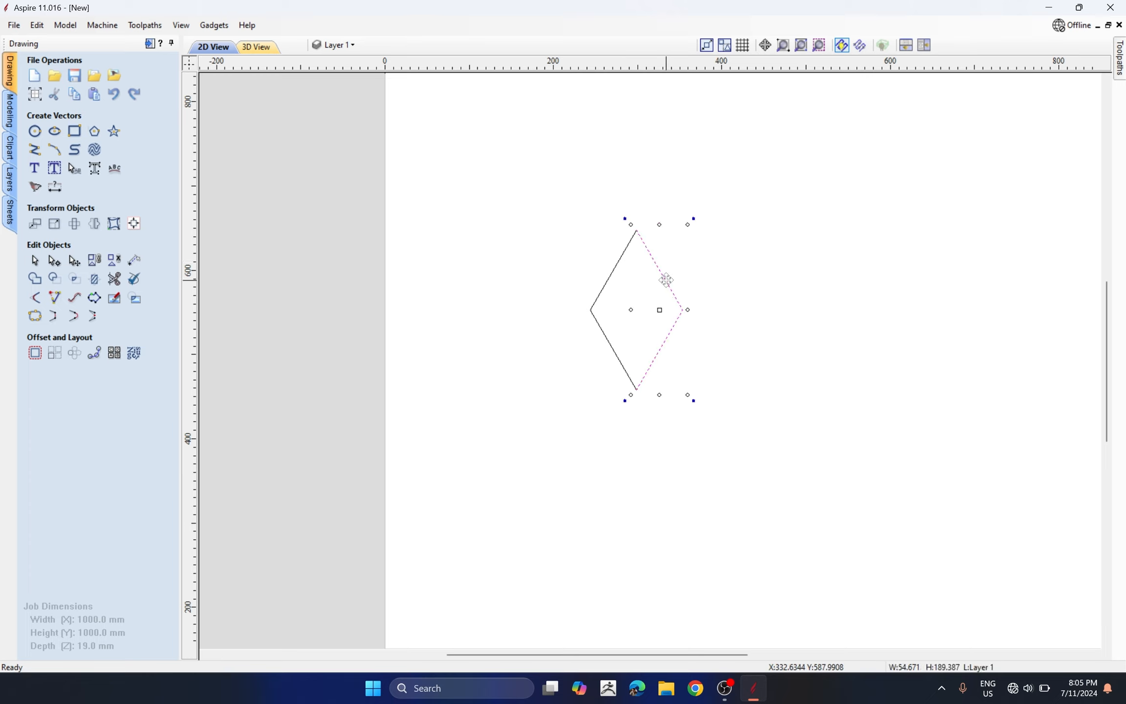
{"action": "left_click_drag", "start_coordinate": [667, 280], "coordinate": [717, 291]}
{"action": "key", "text": "ctrl+z"}
Join the diamond's two open halves into one closed vector with a 0.01 mm tolerance, and select it to check the result.
{"action": "left_click_drag", "start_coordinate": [773, 172], "coordinate": [574, 386]}
{"action": "key", "text": "j"}
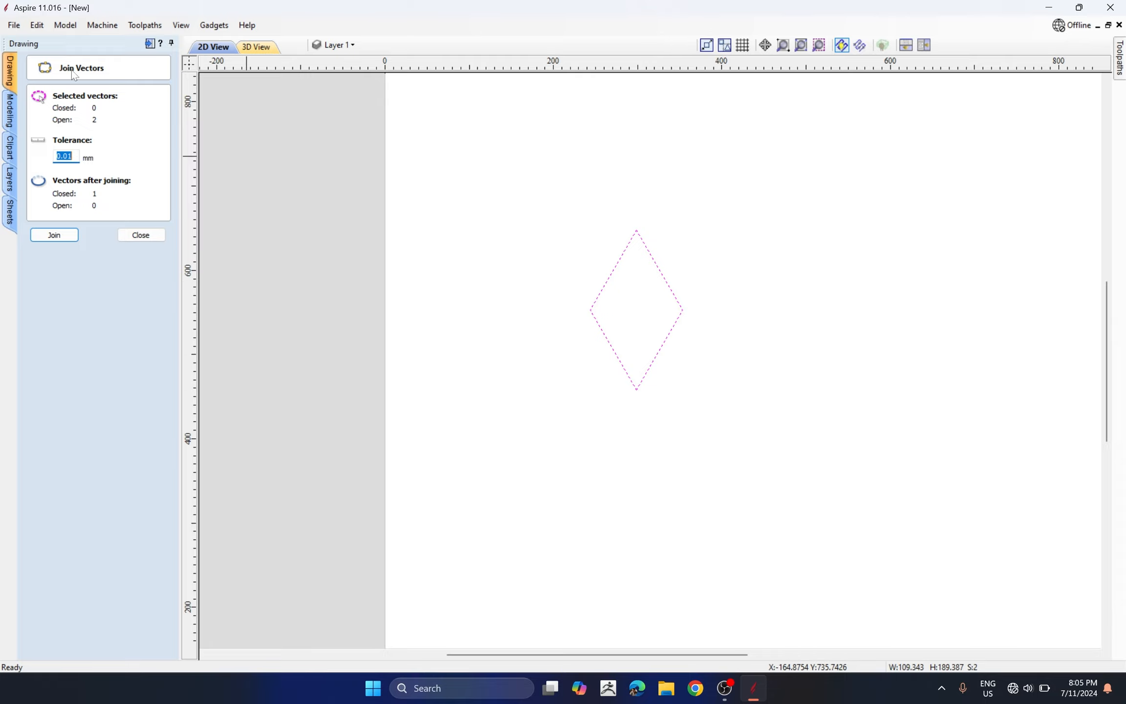
{"action": "left_click", "coordinate": [142, 235]}
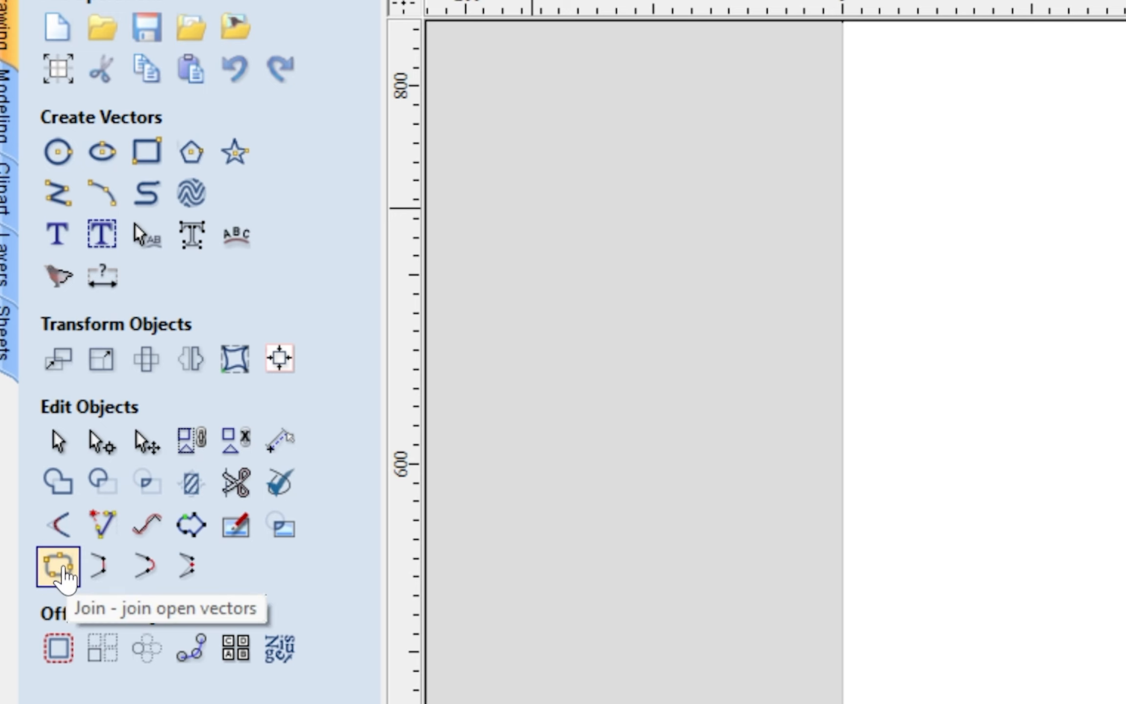
{"action": "left_click", "coordinate": [61, 570]}
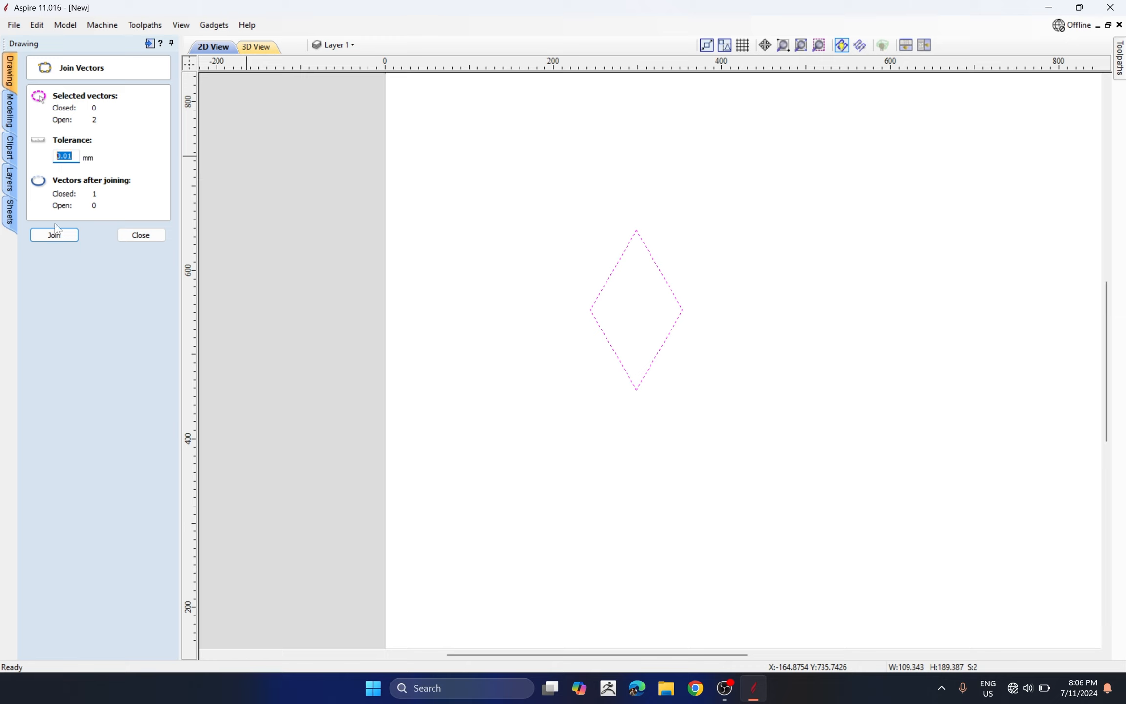
{"action": "left_click", "coordinate": [54, 235]}
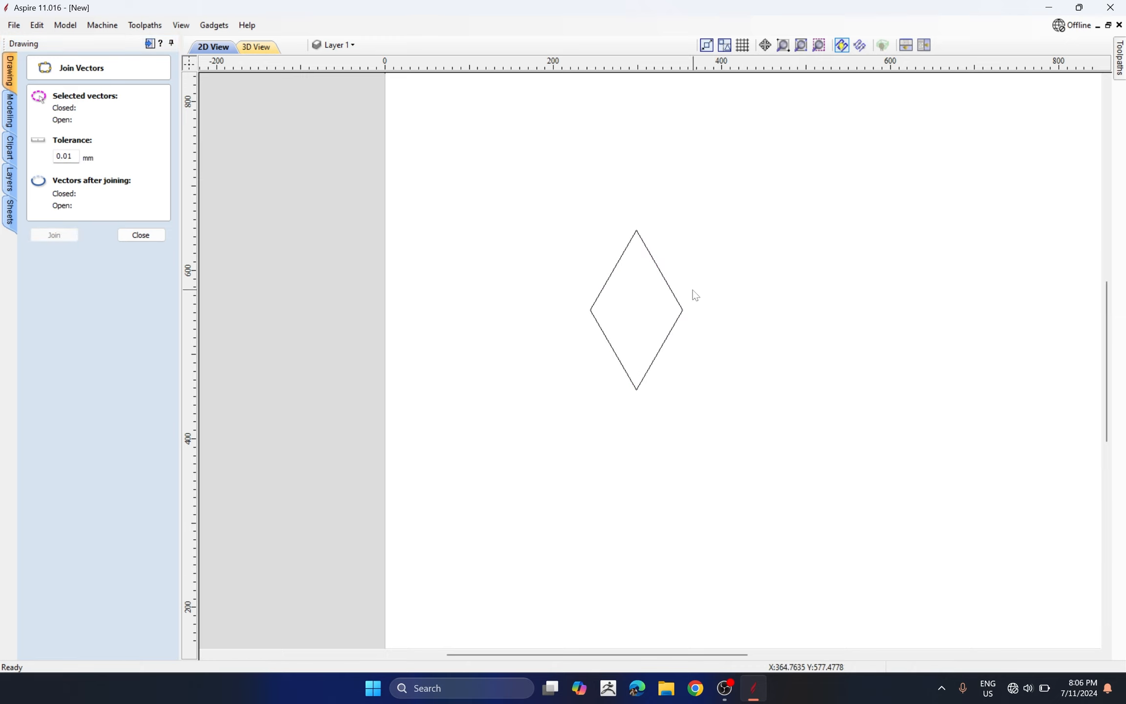
{"action": "left_click", "coordinate": [649, 262]}
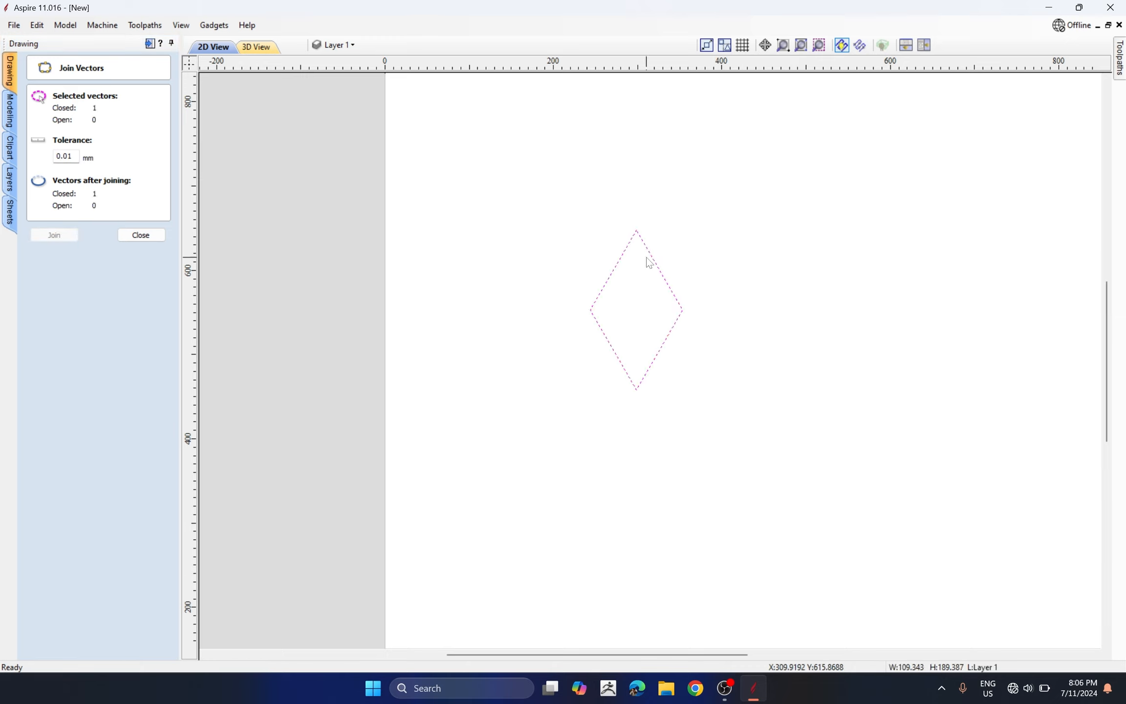
{"action": "left_click", "coordinate": [141, 236]}
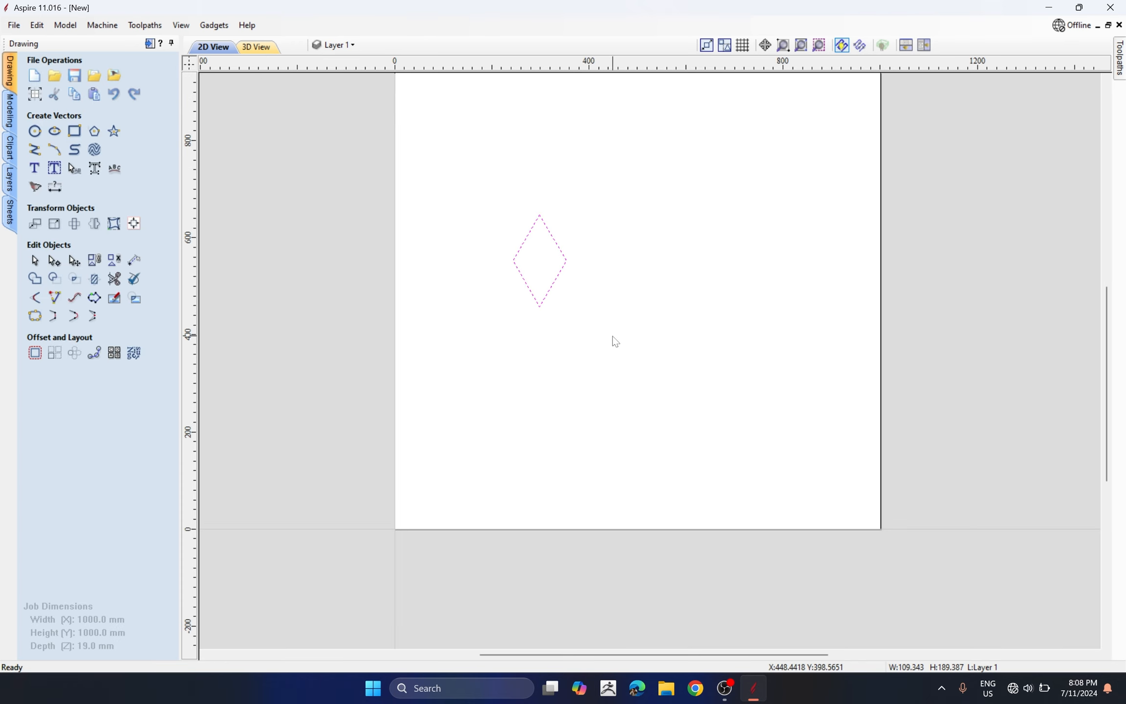
Move the diamond until its bottom corner sits near X 357, Y 434, and place its rotation pivot on that corner.
{"action": "left_click", "coordinate": [548, 228]}
{"action": "mouse_move", "coordinate": [541, 257]}
{"action": "left_mouse_down"}
{"action": "mouse_move", "coordinate": [550, 271]}
{"action": "mouse_move", "coordinate": [554, 260]}
{"action": "left_mouse_up"}
{"action": "left_click", "coordinate": [581, 252]}
{"action": "left_click", "coordinate": [568, 243]}
{"action": "left_click_drag", "start_coordinate": [560, 259], "coordinate": [568, 275]}
{"action": "scroll", "coordinate": [569, 318], "scroll_direction": "up", "scroll_amount": 10}
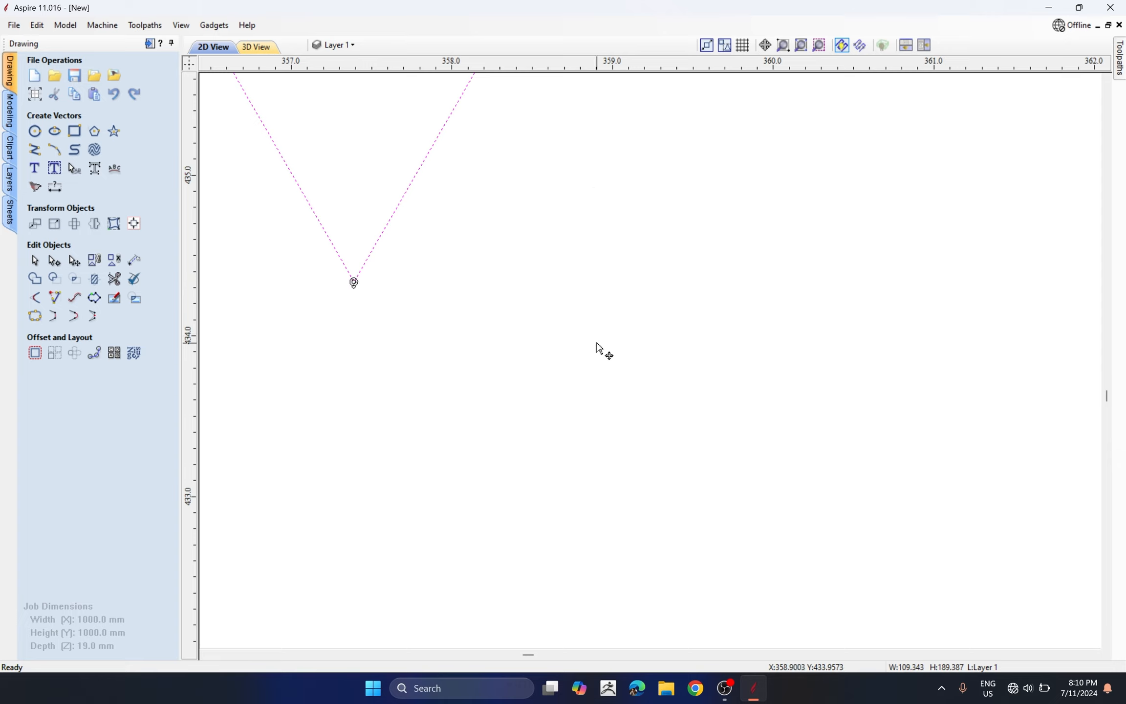
{"action": "scroll", "coordinate": [596, 354], "scroll_direction": "down", "scroll_amount": 10}
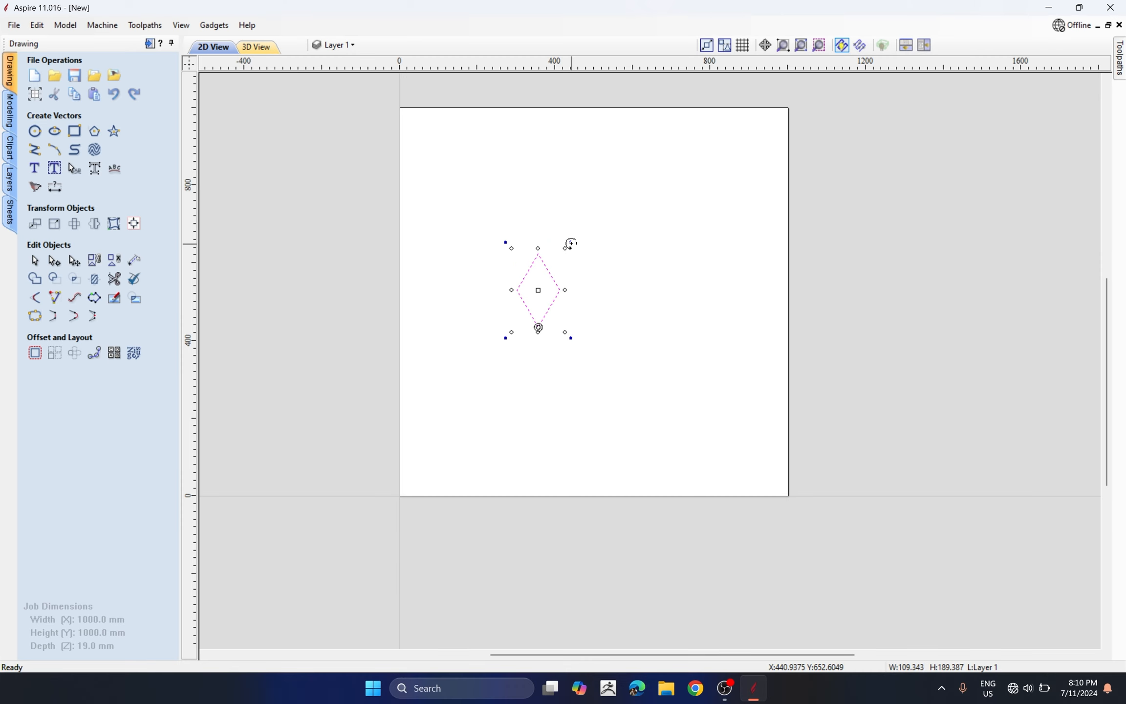
Rotate a copy of the diamond clockwise about its bottom corner until the copy's edge meets the original's lower-right edge.
{"action": "left_click_drag", "start_coordinate": [571, 243], "coordinate": [632, 287]}
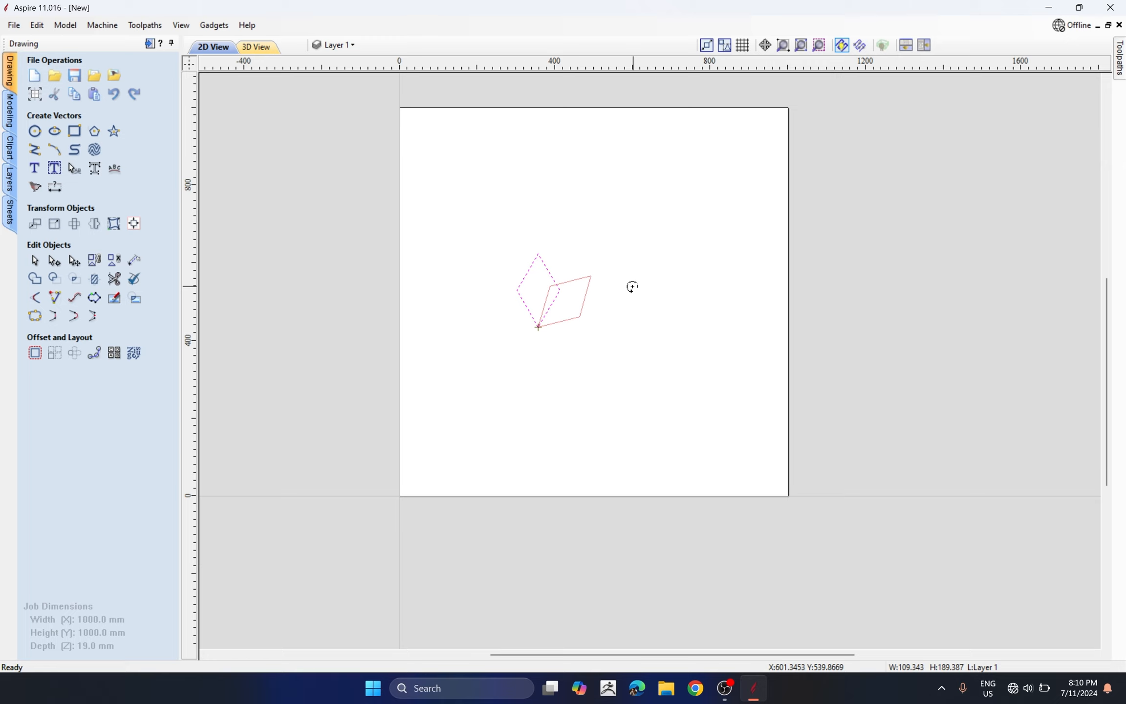
{"action": "left_click_drag", "start_coordinate": [632, 287], "coordinate": [636, 319]}
{"action": "left_click_drag", "start_coordinate": [601, 271], "coordinate": [631, 309]}
{"action": "scroll", "coordinate": [618, 313], "scroll_direction": "up", "scroll_amount": 4}
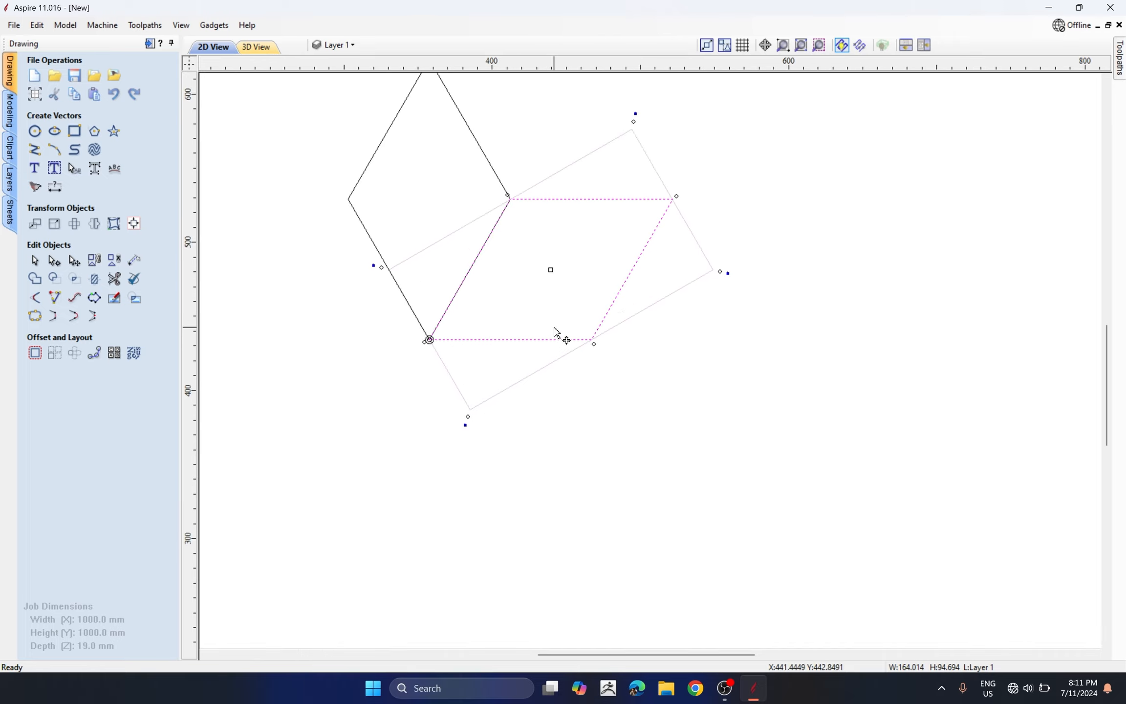
Rotate further copies of the diamond around the shared corner to complete a six-pointed star of six diamonds, and deselect everything.
{"action": "scroll", "coordinate": [556, 334], "scroll_direction": "down", "scroll_amount": 4}
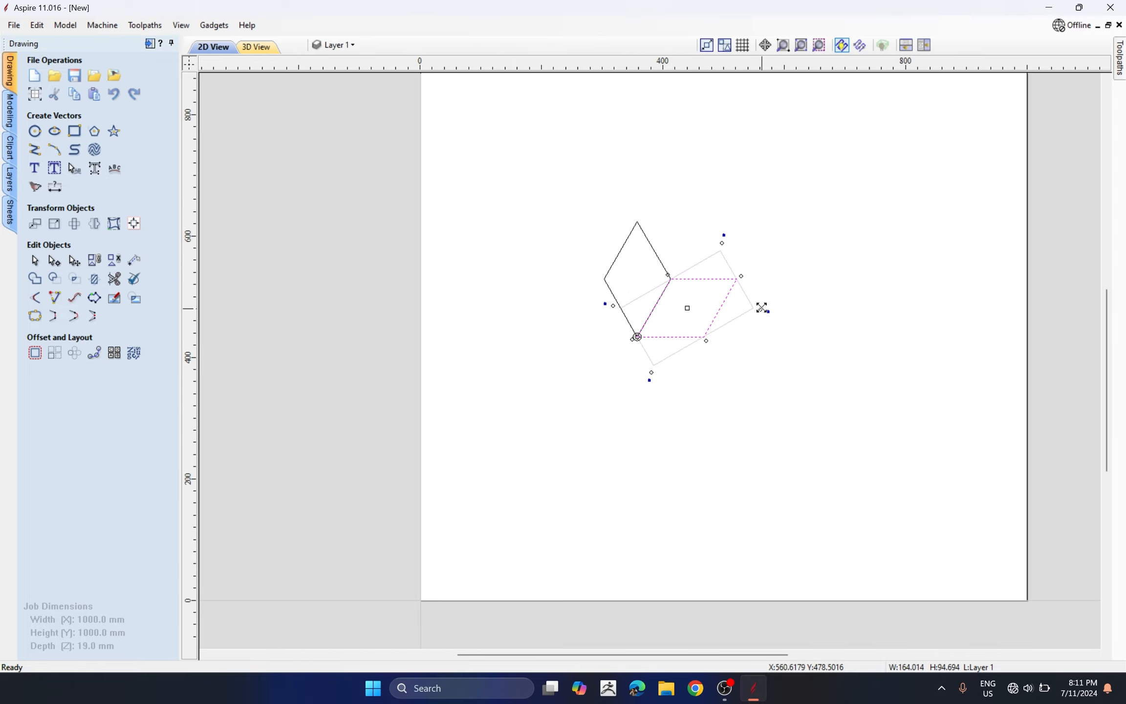
{"action": "left_click_drag", "start_coordinate": [762, 307], "coordinate": [580, 460]}
{"action": "left_click_drag", "start_coordinate": [650, 467], "coordinate": [524, 313]}
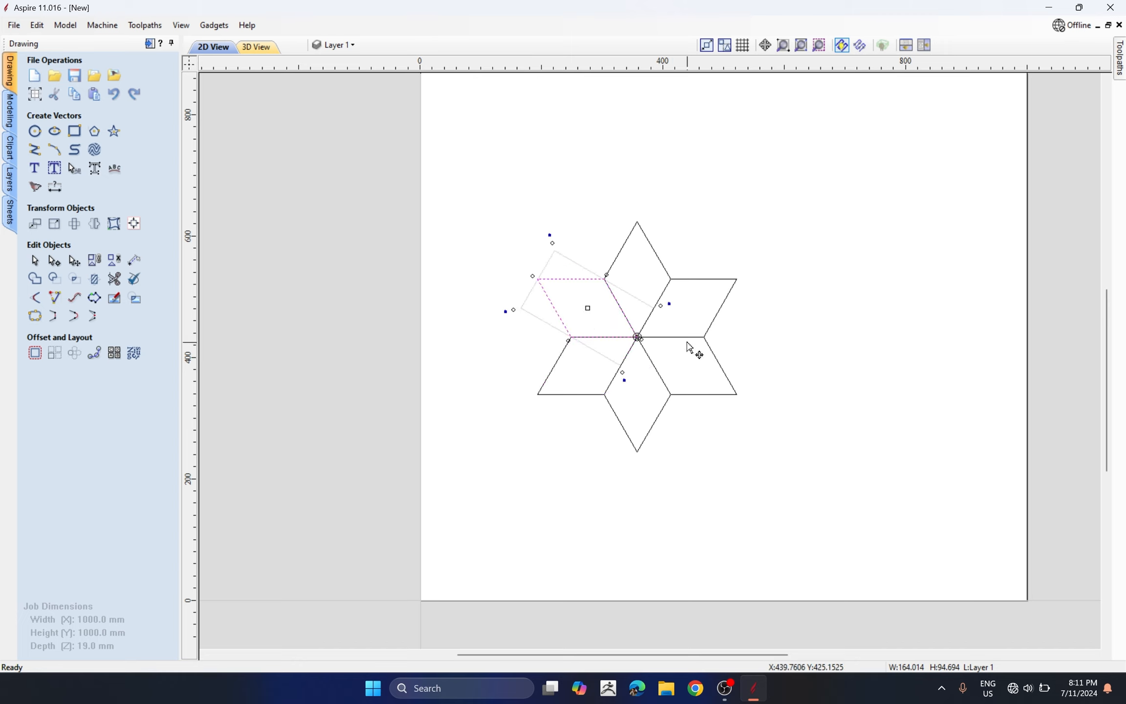
{"action": "scroll", "coordinate": [699, 272], "scroll_direction": "down", "scroll_amount": 2}
{"action": "left_click", "coordinate": [699, 271]}
{"action": "scroll", "coordinate": [613, 325], "scroll_direction": "up", "scroll_amount": 3}
{"action": "scroll", "coordinate": [641, 245], "scroll_direction": "down", "scroll_amount": 2}
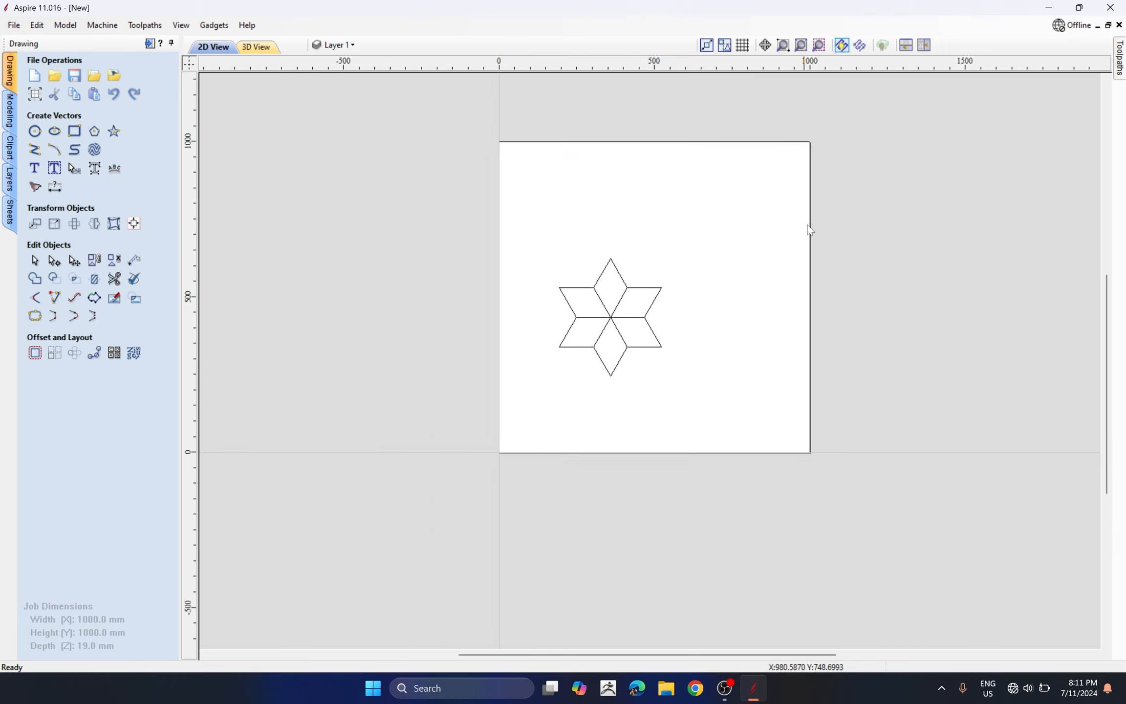
Group all six diamonds of the star and select the group for transforming.
{"action": "left_click_drag", "start_coordinate": [535, 237], "coordinate": [707, 413]}
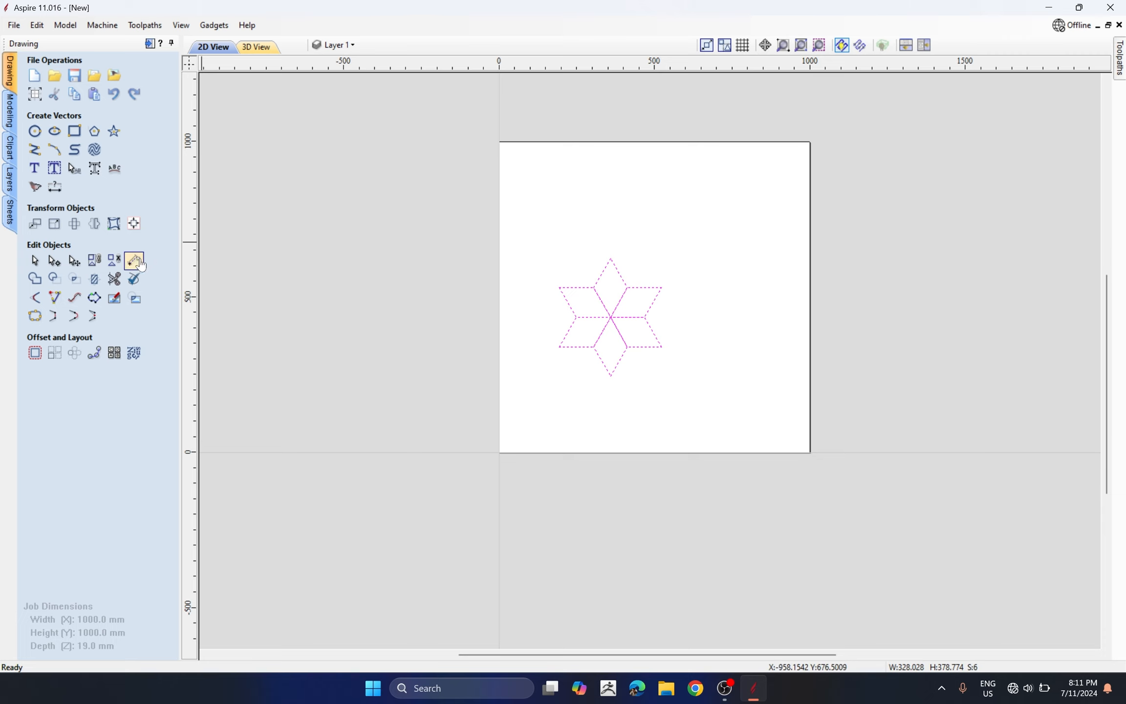
{"action": "left_click", "coordinate": [98, 261]}
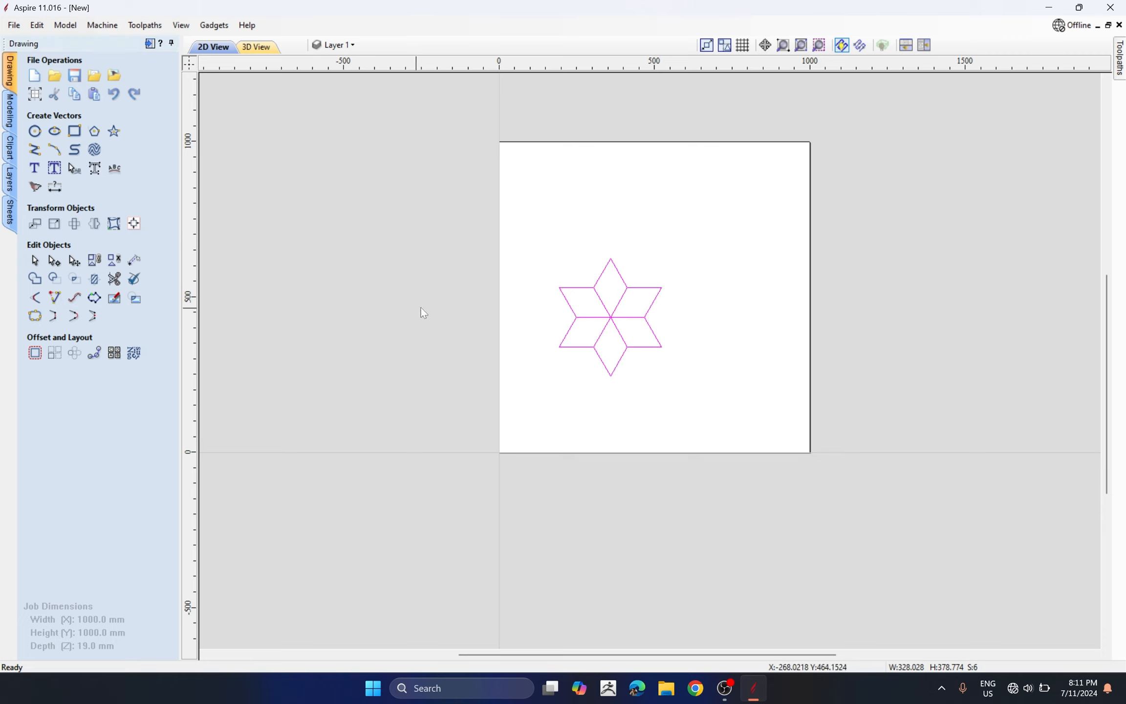
{"action": "left_click", "coordinate": [614, 317]}
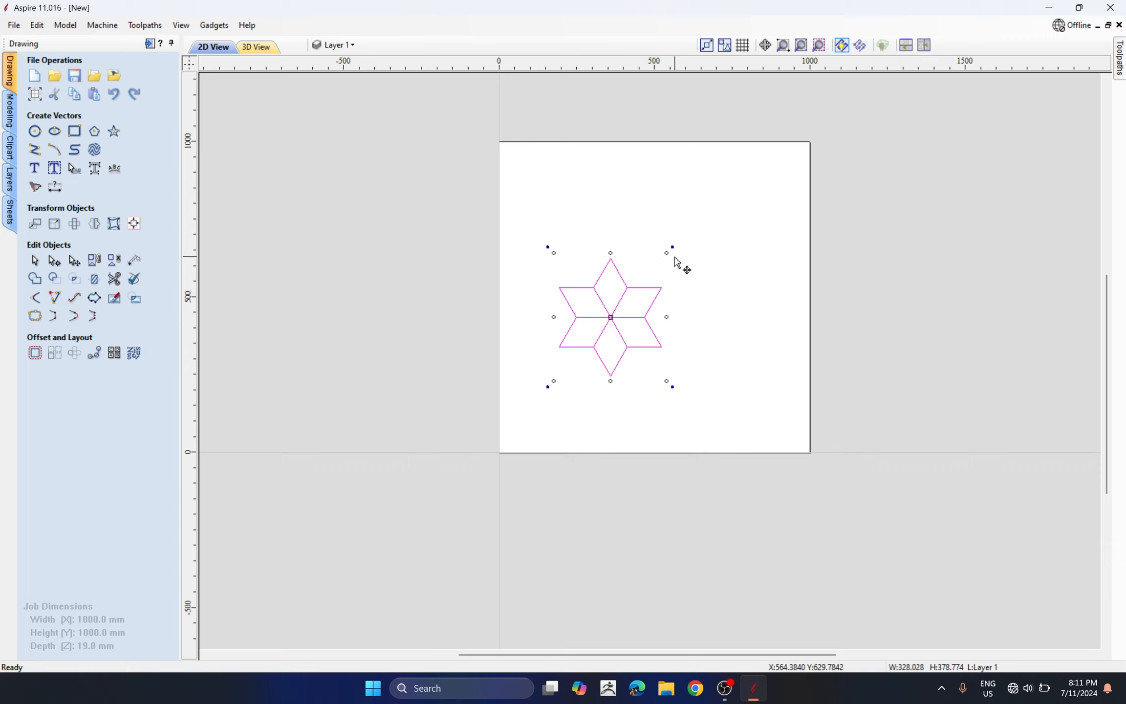
Scale the star group down to about 114 by 131 mm and place it in the upper-left part of the sheet.
{"action": "left_click_drag", "start_coordinate": [666, 251], "coordinate": [568, 226]}
{"action": "scroll", "coordinate": [581, 210], "scroll_direction": "up", "scroll_amount": 7}
{"action": "scroll", "coordinate": [358, 244], "scroll_direction": "down", "scroll_amount": 4}
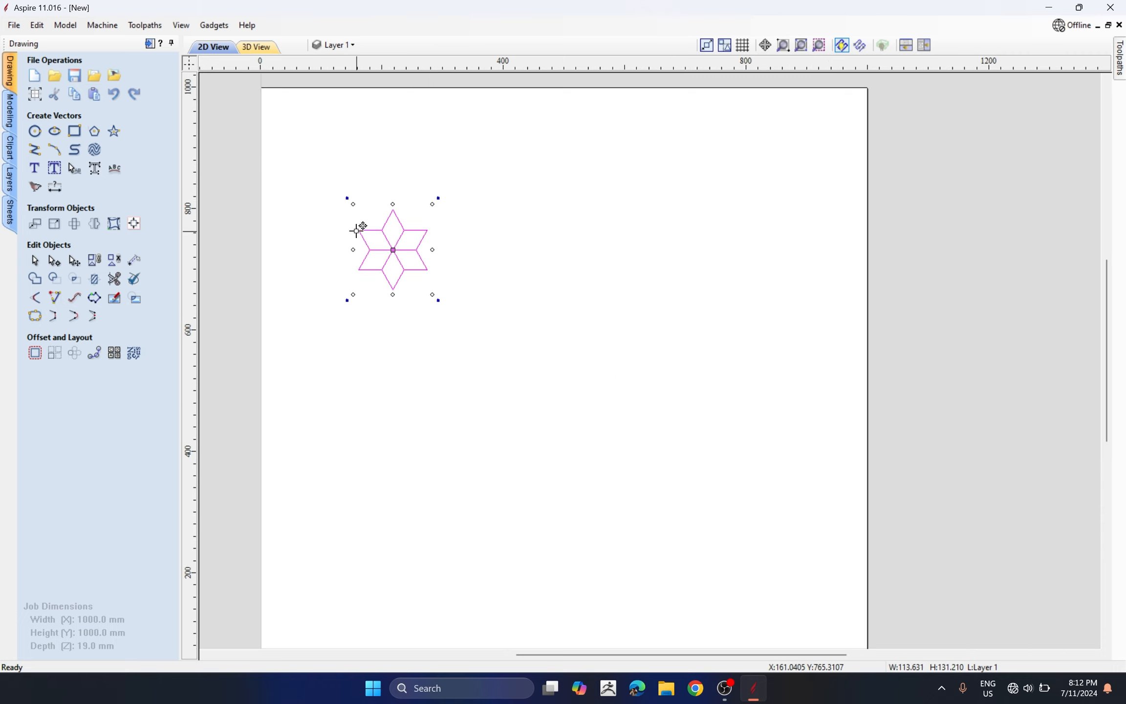
Copy the star sideways tip to tip, then copy the pair the same way to form a horizontal row of four stars.
{"action": "left_click_drag", "start_coordinate": [357, 229], "coordinate": [423, 229]}
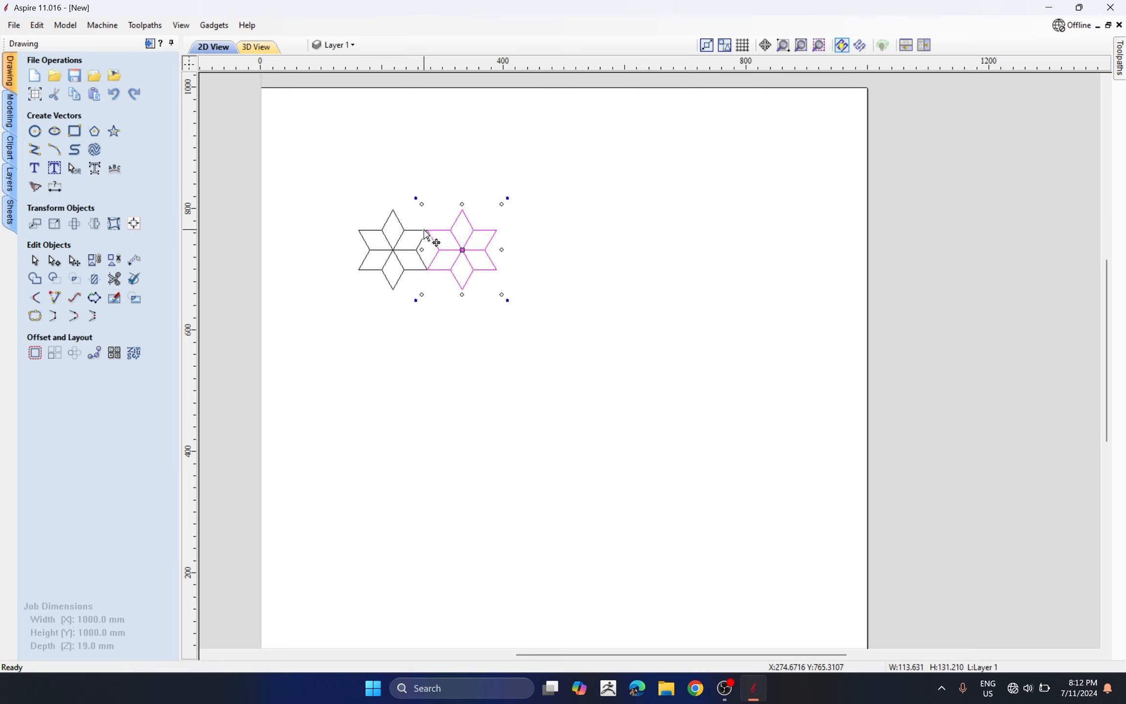
{"action": "left_click_drag", "start_coordinate": [301, 181], "coordinate": [600, 369]}
{"action": "left_click_drag", "start_coordinate": [360, 229], "coordinate": [501, 230]}
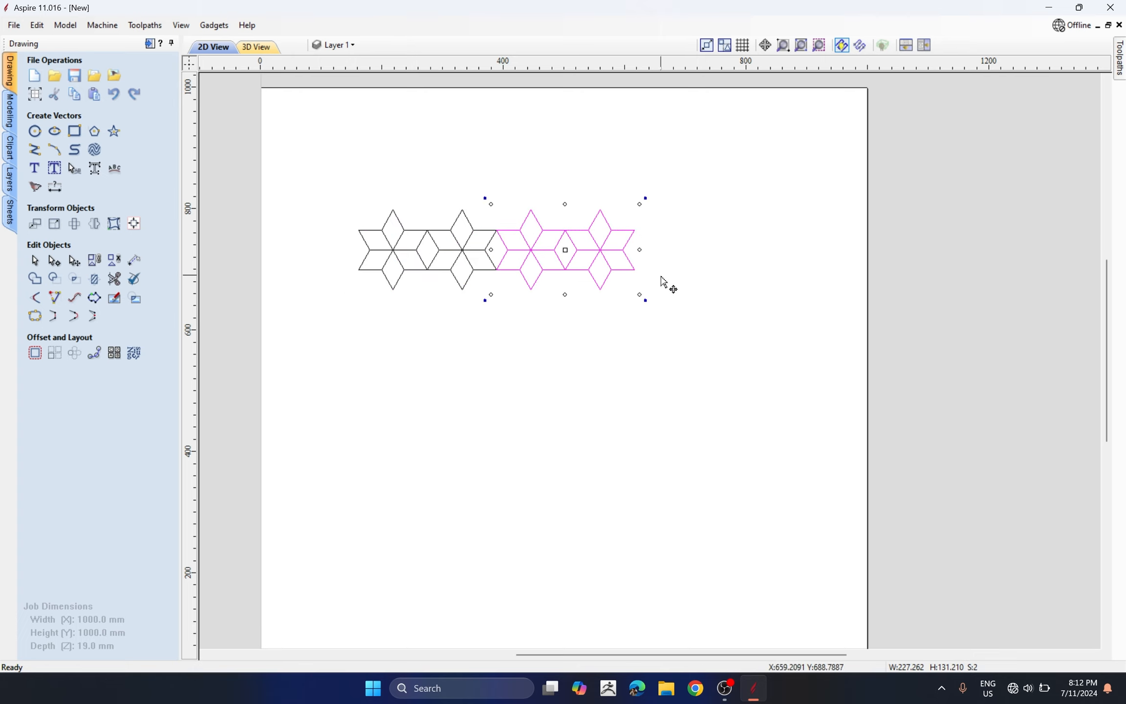
Select all four stars and copy them to the row's right end, making a continuous row of eight, and deselect.
{"action": "left_click_drag", "start_coordinate": [324, 182], "coordinate": [408, 301]}
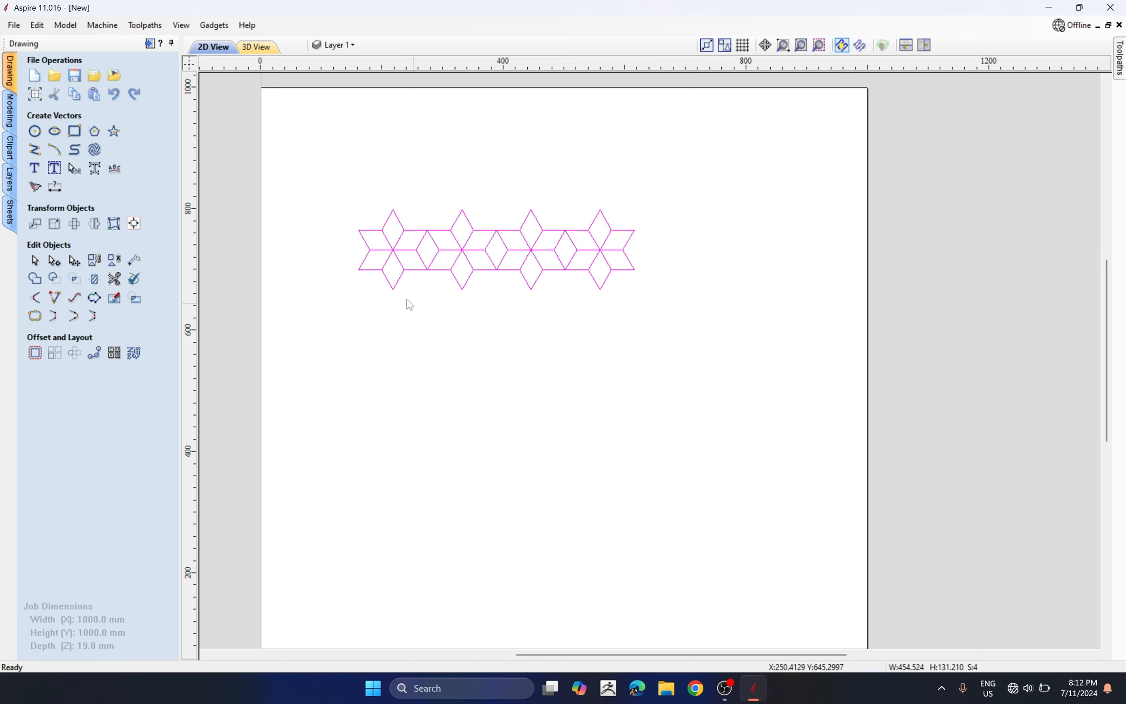
{"action": "left_click", "coordinate": [361, 233]}
{"action": "left_click", "coordinate": [360, 232]}
{"action": "left_click_drag", "start_coordinate": [332, 172], "coordinate": [648, 305]}
{"action": "left_click_drag", "start_coordinate": [358, 230], "coordinate": [635, 233], "text": "ctrl"}
{"action": "scroll", "coordinate": [666, 247], "scroll_direction": "down", "scroll_amount": 3}
{"action": "left_click", "coordinate": [797, 257]}
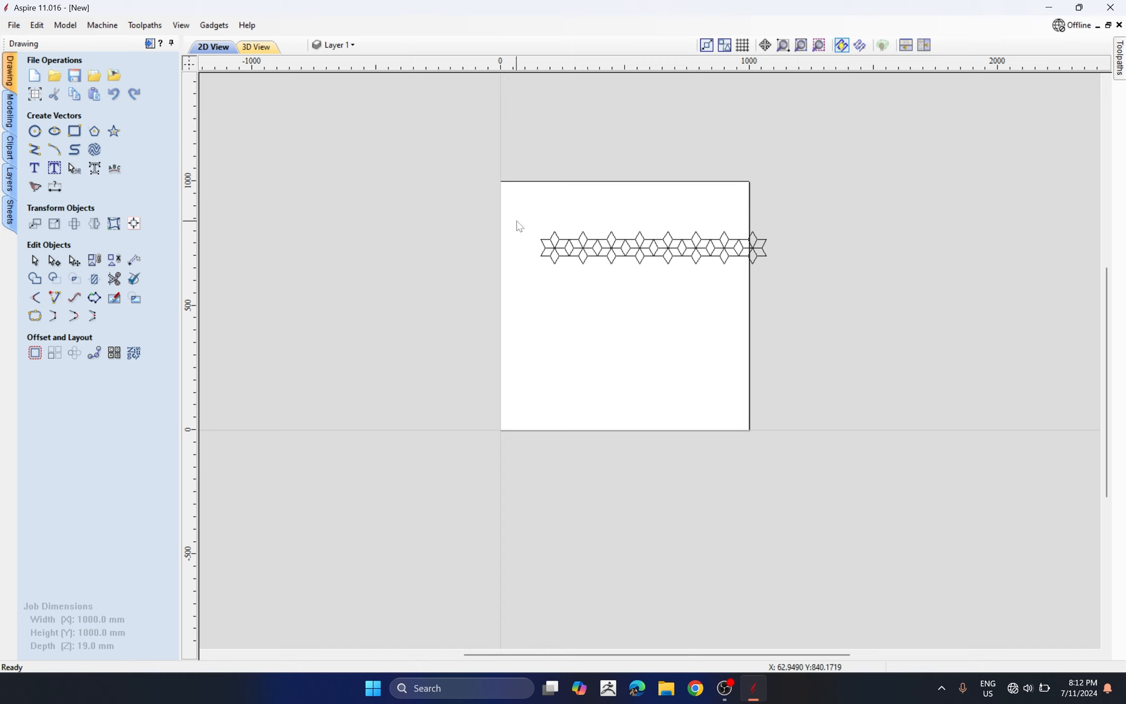
Group all eight stars and move the row fully inside the sheet, near its top edge.
{"action": "left_click_drag", "start_coordinate": [845, 309], "coordinate": [845, 309]}
{"action": "left_click_drag", "start_coordinate": [699, 241], "coordinate": [699, 241]}
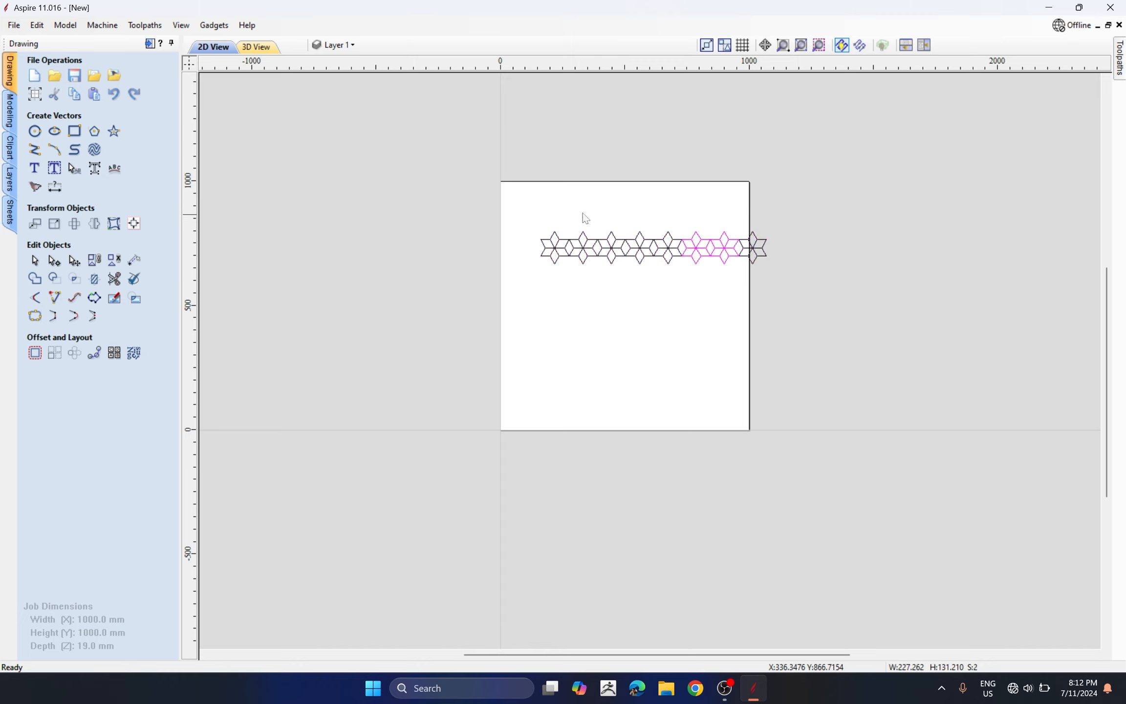
{"action": "left_click_drag", "start_coordinate": [535, 226], "coordinate": [851, 338]}
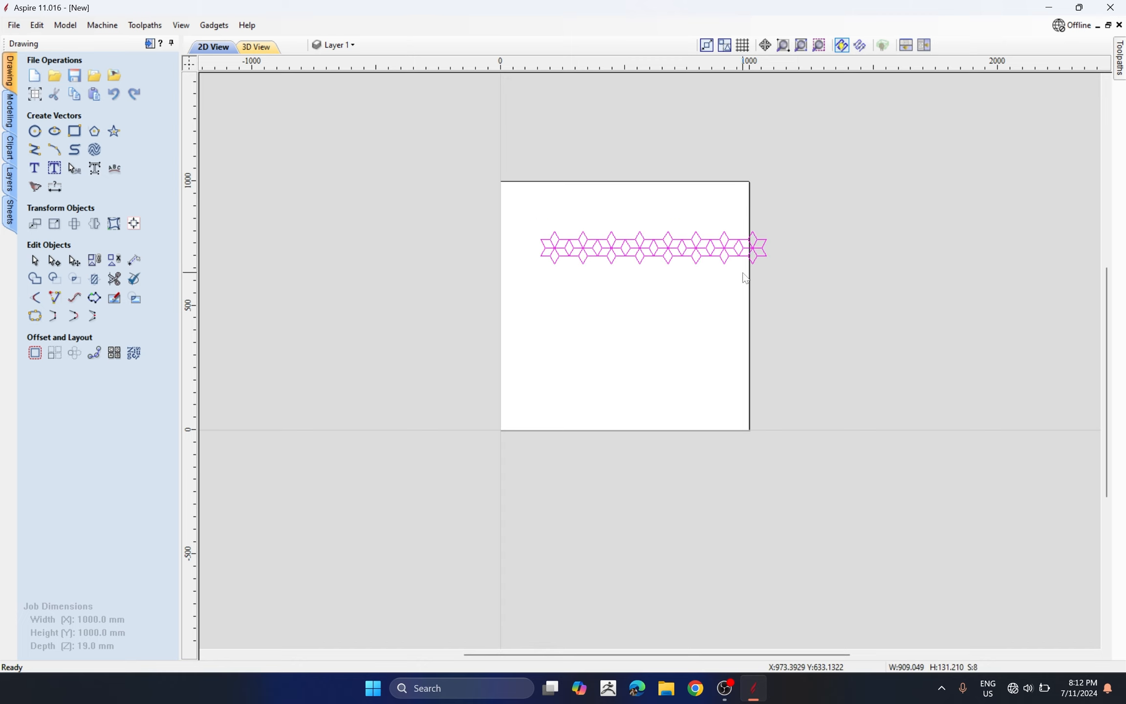
{"action": "left_click_drag", "start_coordinate": [695, 252], "coordinate": [649, 215]}
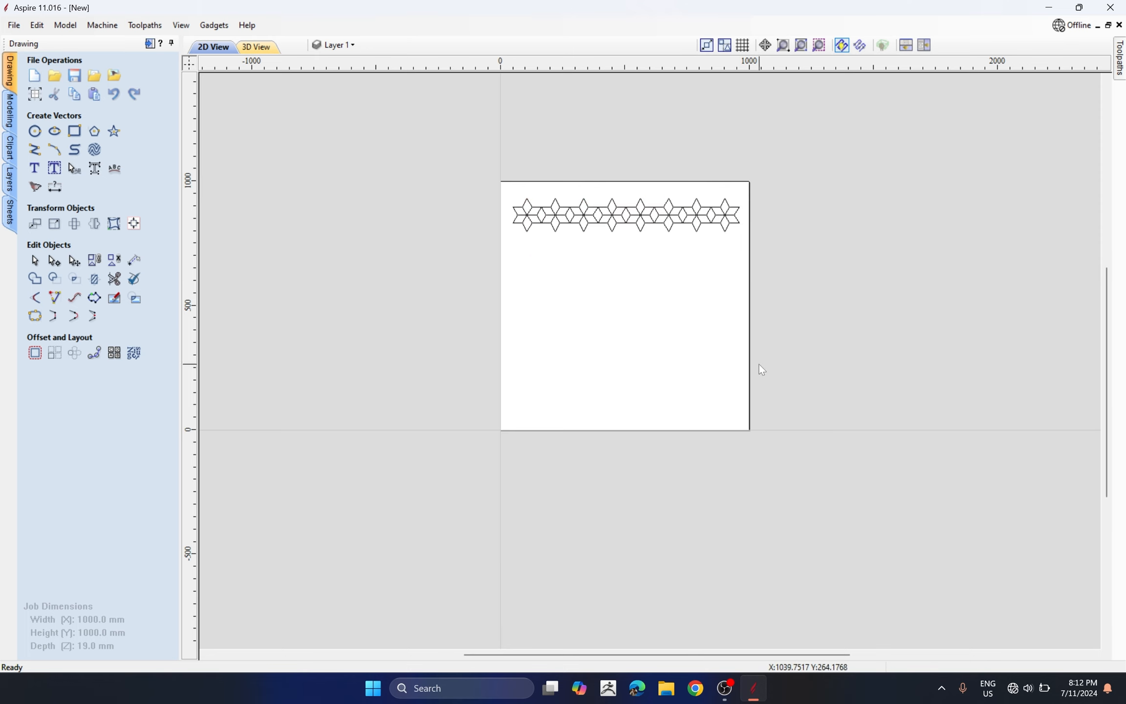
Draw a three-point arc below the star row from about X 58, Y 155 to X 1061, Y 155, with a radius of about 555 mm.
{"action": "left_click", "coordinate": [55, 149]}
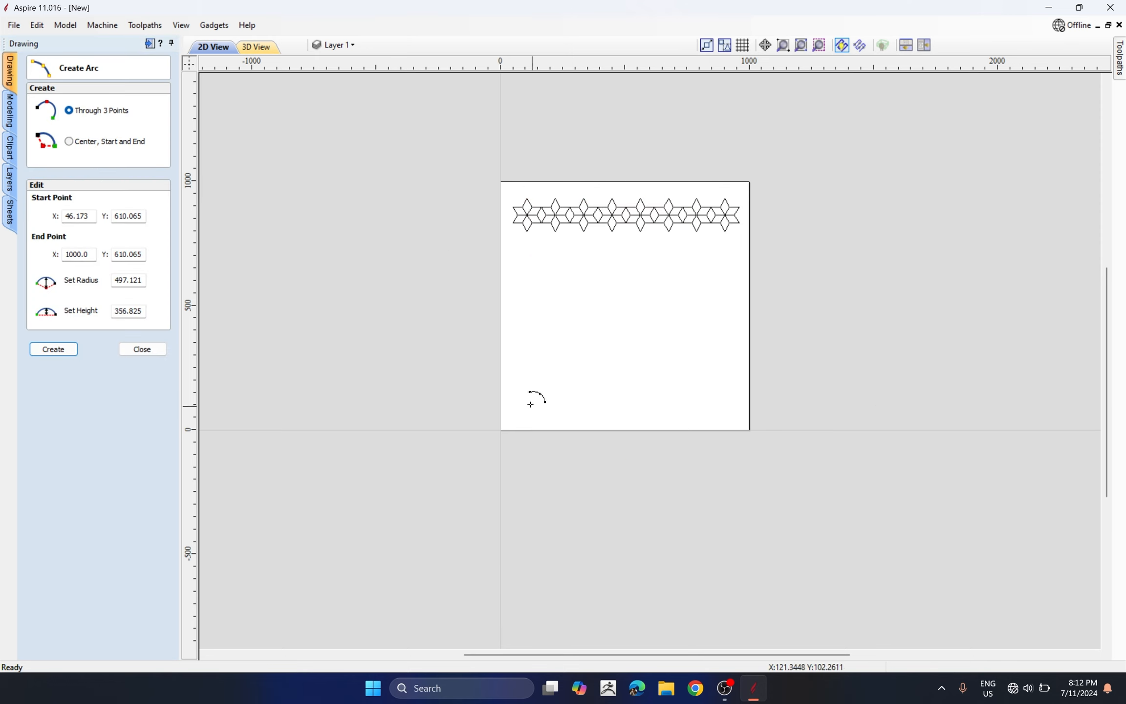
{"action": "left_click", "coordinate": [514, 390]}
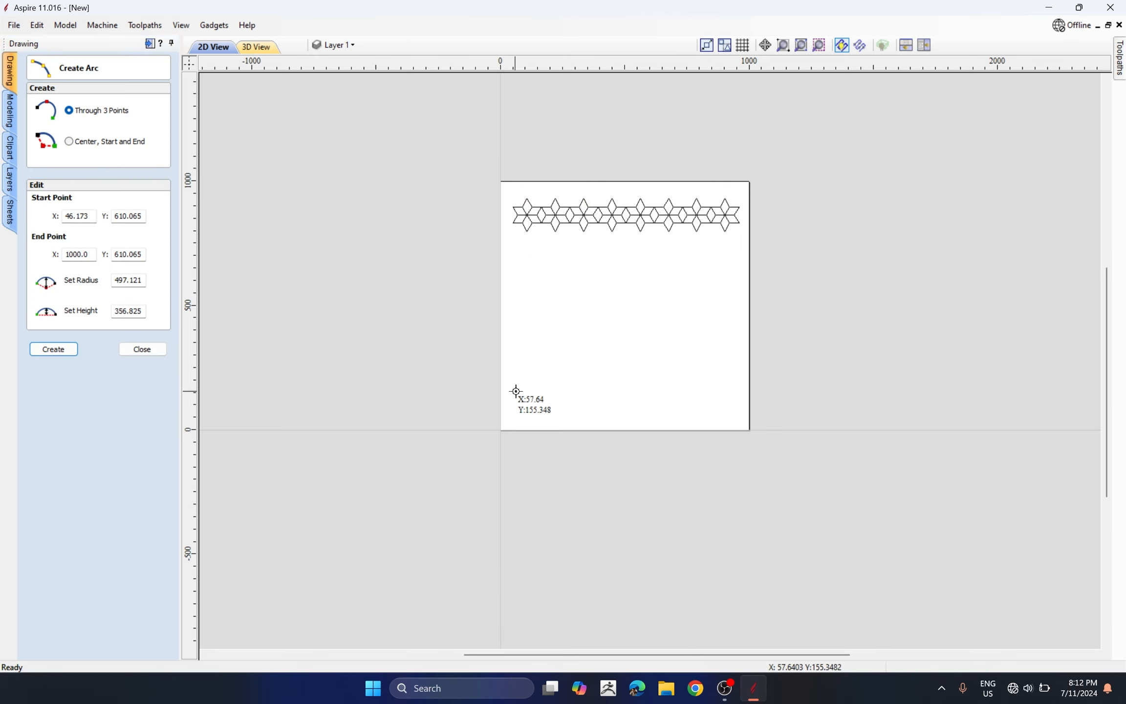
{"action": "left_click", "coordinate": [764, 391]}
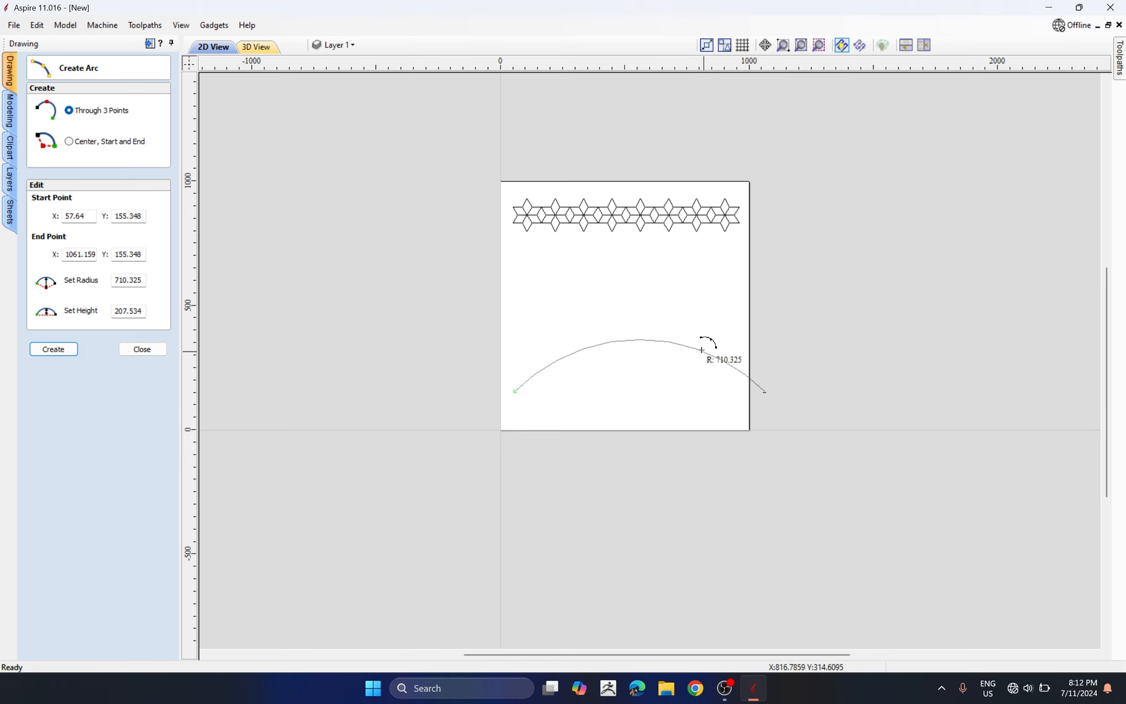
{"action": "left_click", "coordinate": [666, 313]}
{"action": "scroll", "coordinate": [720, 420], "scroll_direction": "up", "scroll_amount": 2}
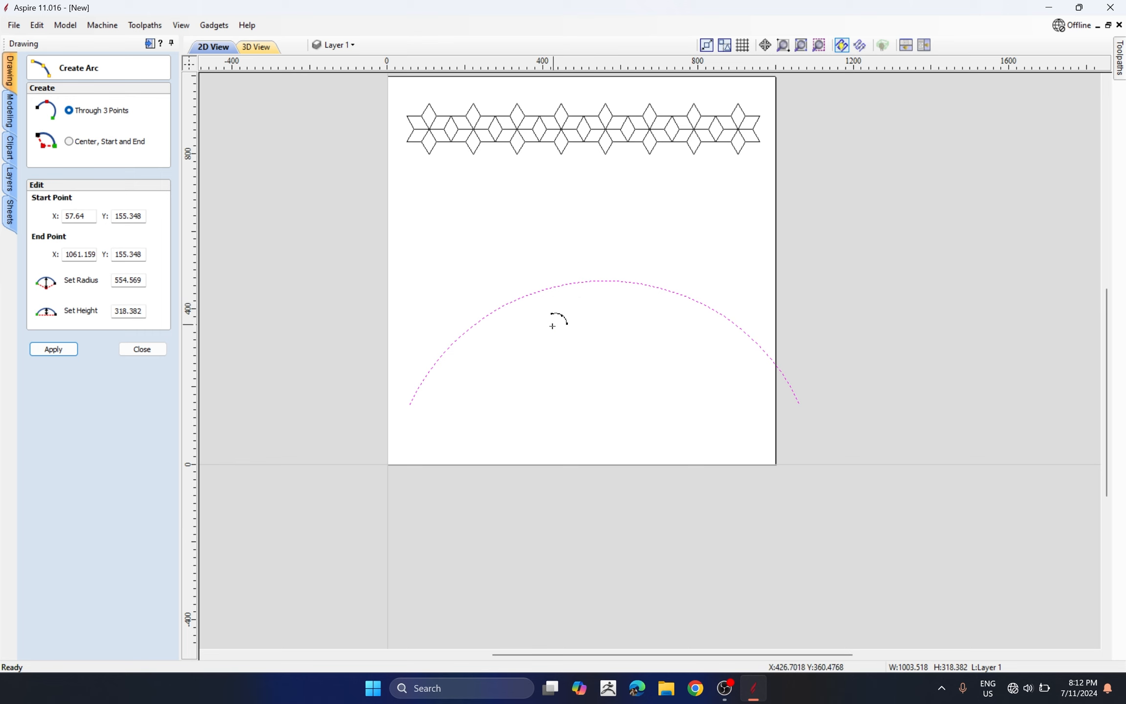
{"action": "left_click", "coordinate": [142, 349]}
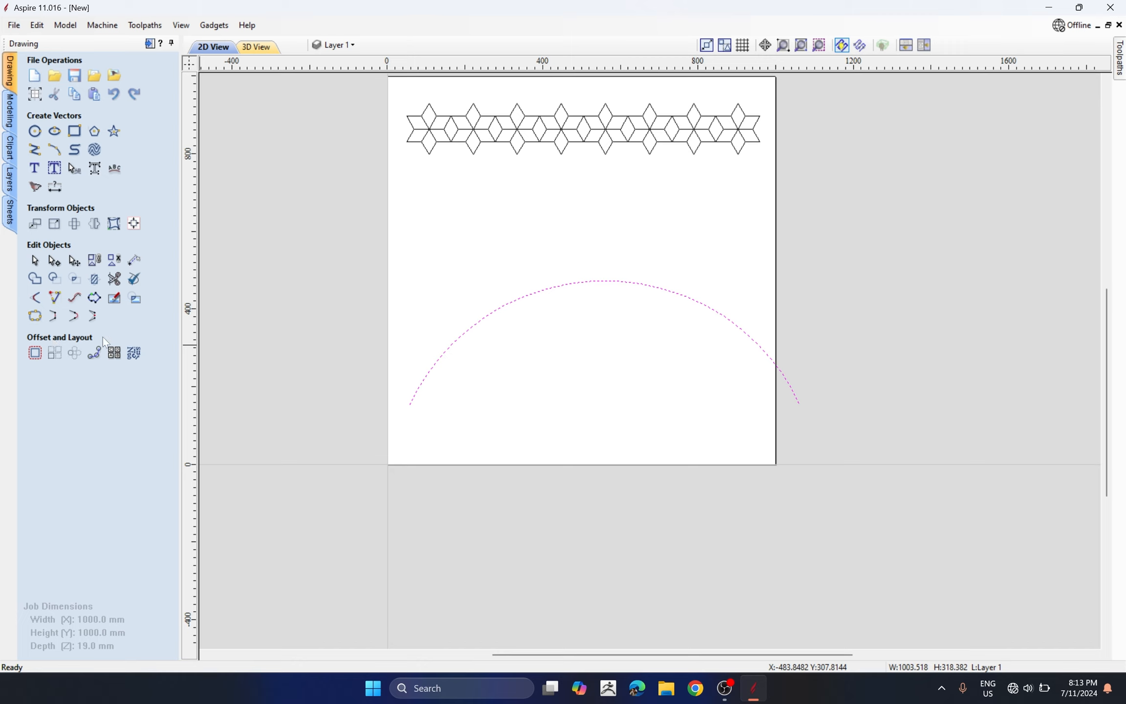
Try offsetting the arc by 100 mm, once Outwards / Right and once Inwards / Left, undoing each trial.
{"action": "left_click", "coordinate": [43, 357]}
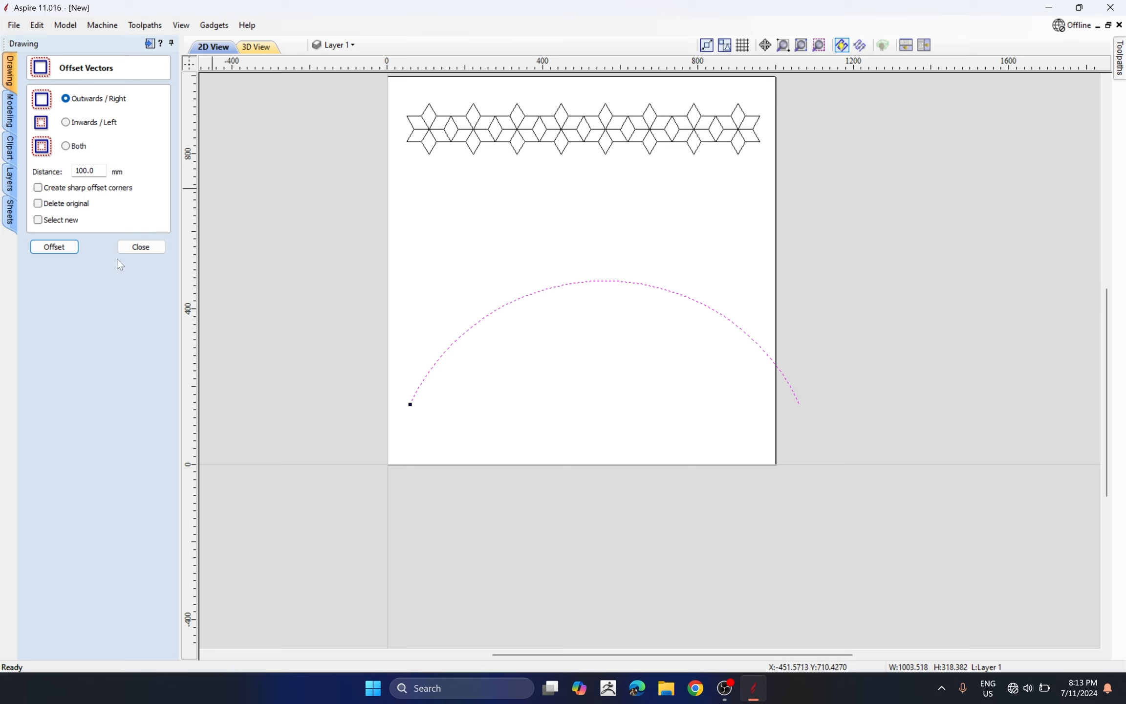
{"action": "left_click", "coordinate": [56, 247]}
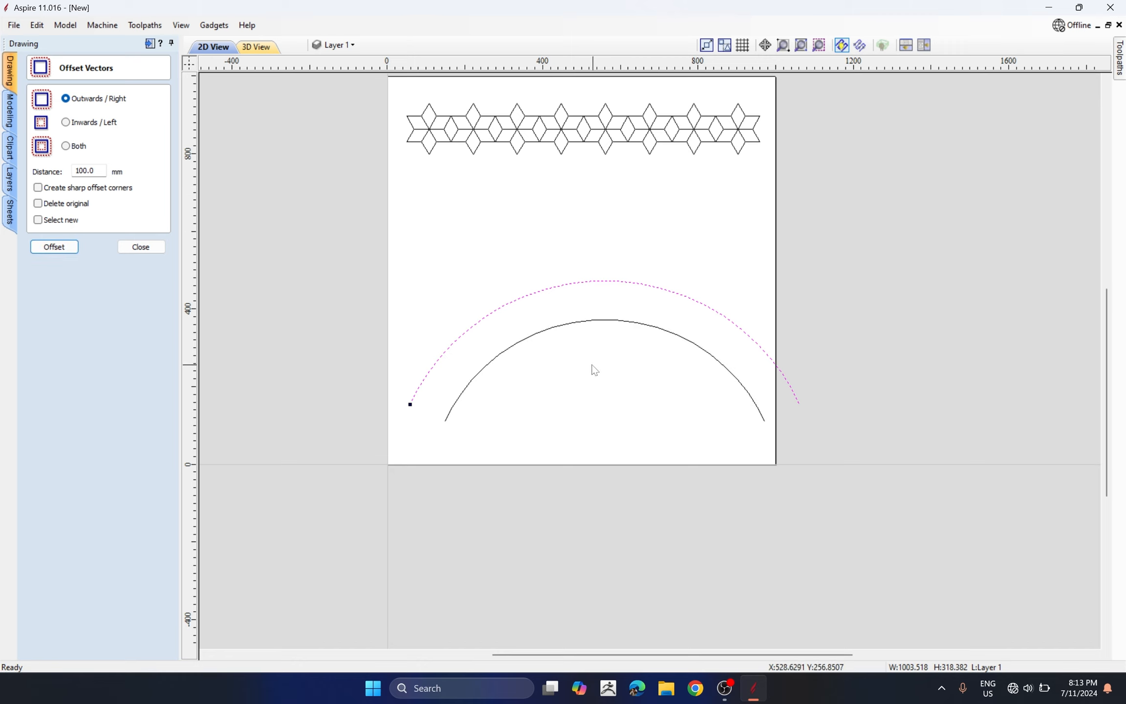
{"action": "key", "text": "ctrl+z"}
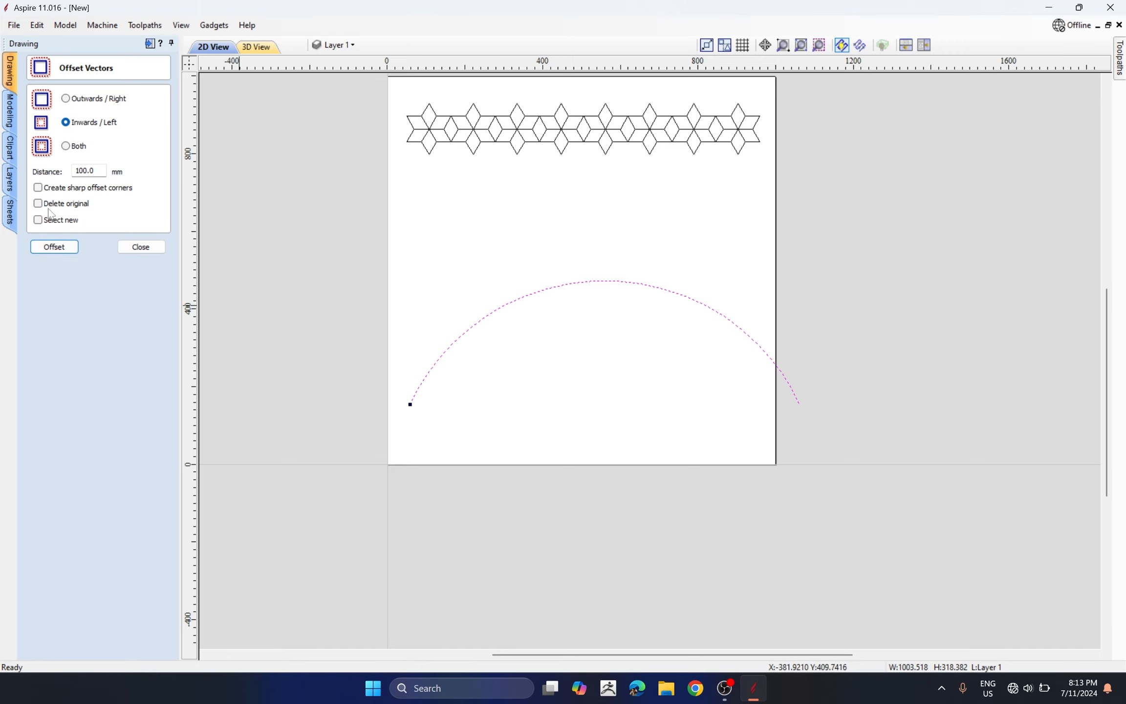
{"action": "left_click", "coordinate": [59, 248]}
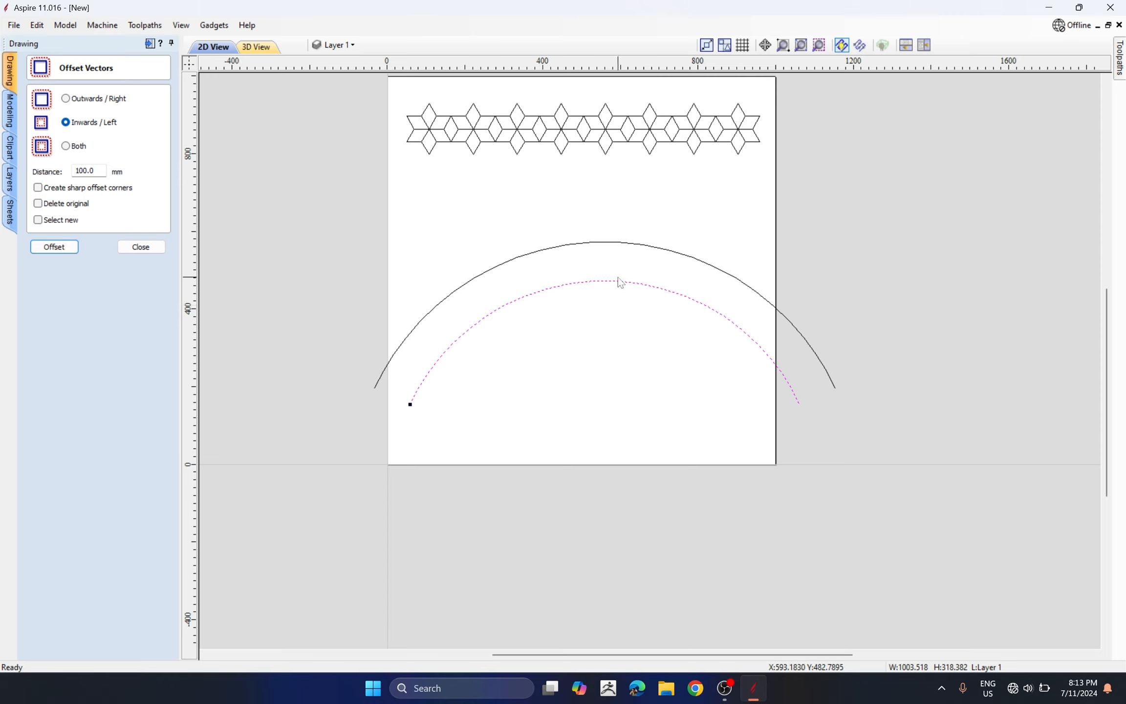
{"action": "key", "text": "ctrl+z"}
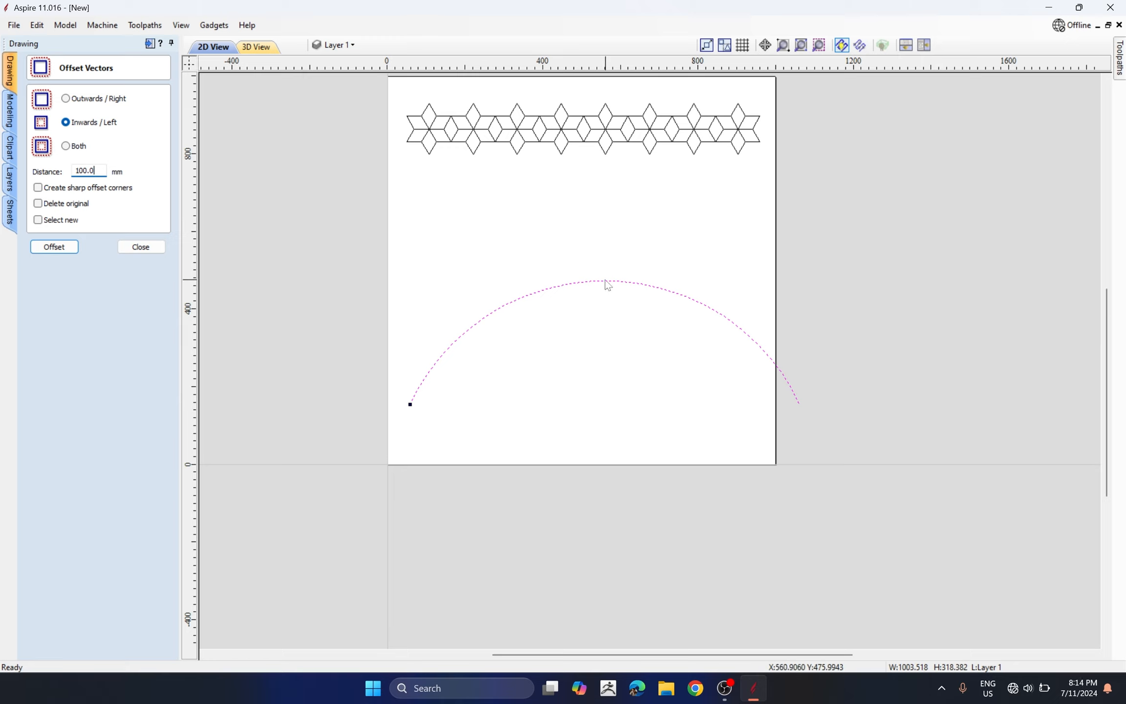
Try a horizontal dimension on the first star of the row and a length dimension on the second star.
{"action": "left_click", "coordinate": [548, 210]}
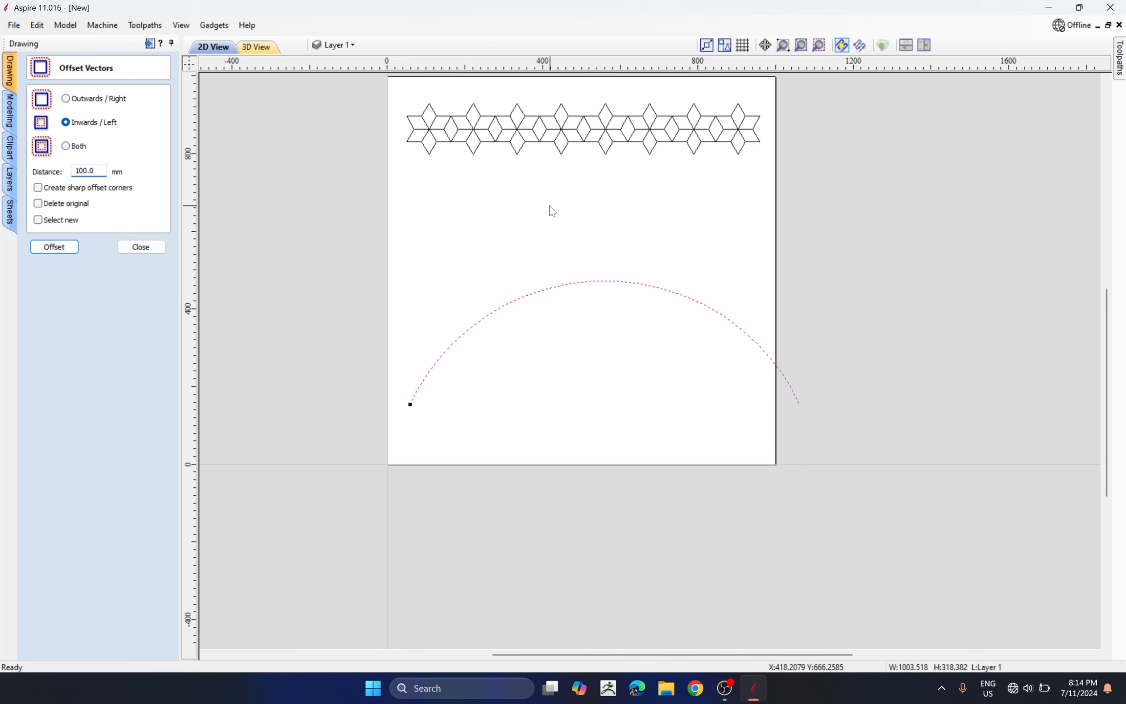
{"action": "left_click", "coordinate": [541, 127]}
{"action": "scroll", "coordinate": [543, 200], "scroll_direction": "down", "scroll_amount": 3}
{"action": "scroll", "coordinate": [743, 195], "scroll_direction": "up", "scroll_amount": 3}
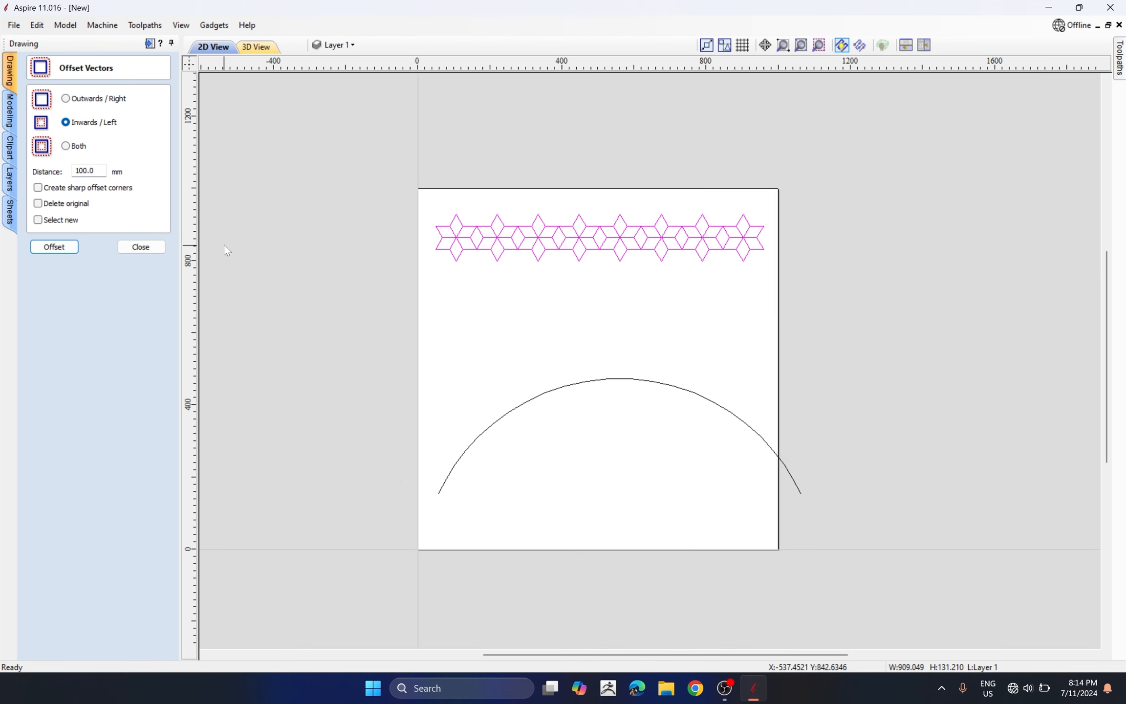
{"action": "left_click", "coordinate": [139, 250]}
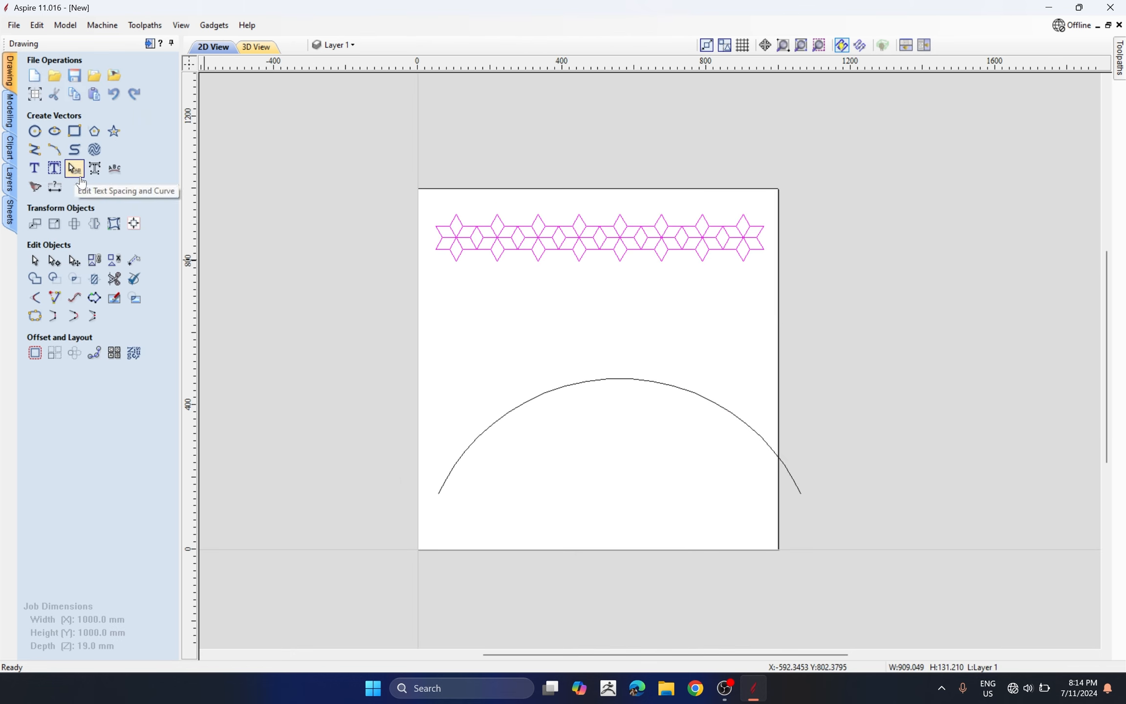
{"action": "left_click", "coordinate": [55, 187]}
{"action": "scroll", "coordinate": [432, 233], "scroll_direction": "up", "scroll_amount": 2}
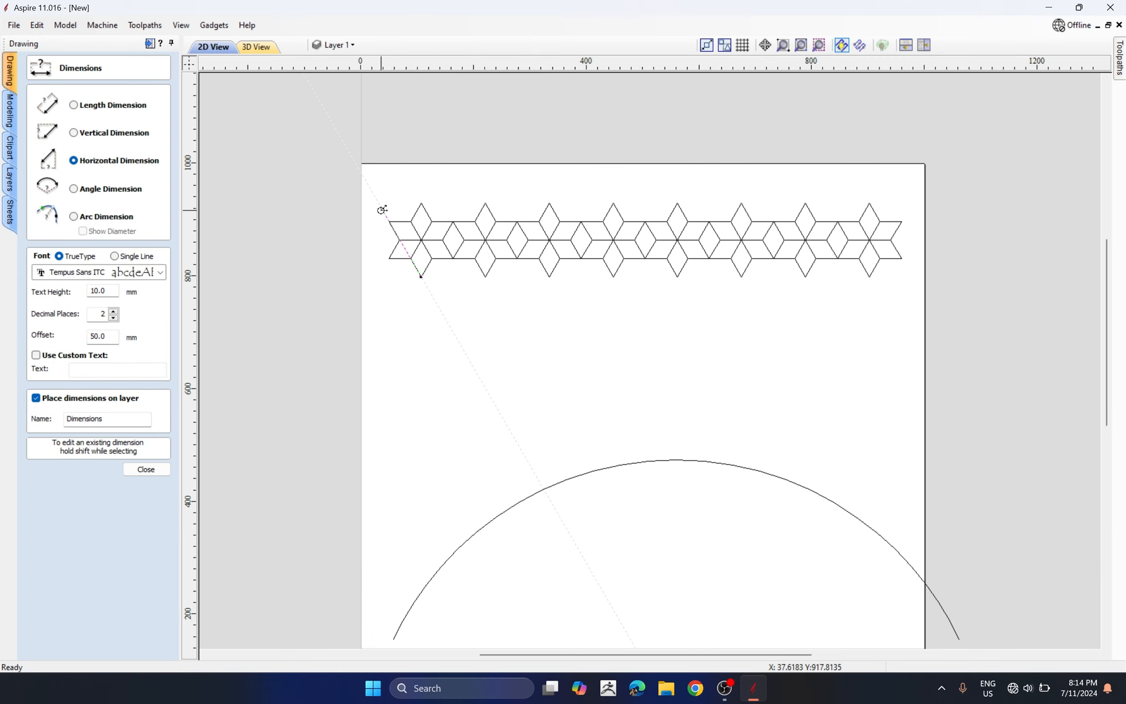
{"action": "left_click", "coordinate": [387, 221]}
{"action": "left_click", "coordinate": [433, 290]}
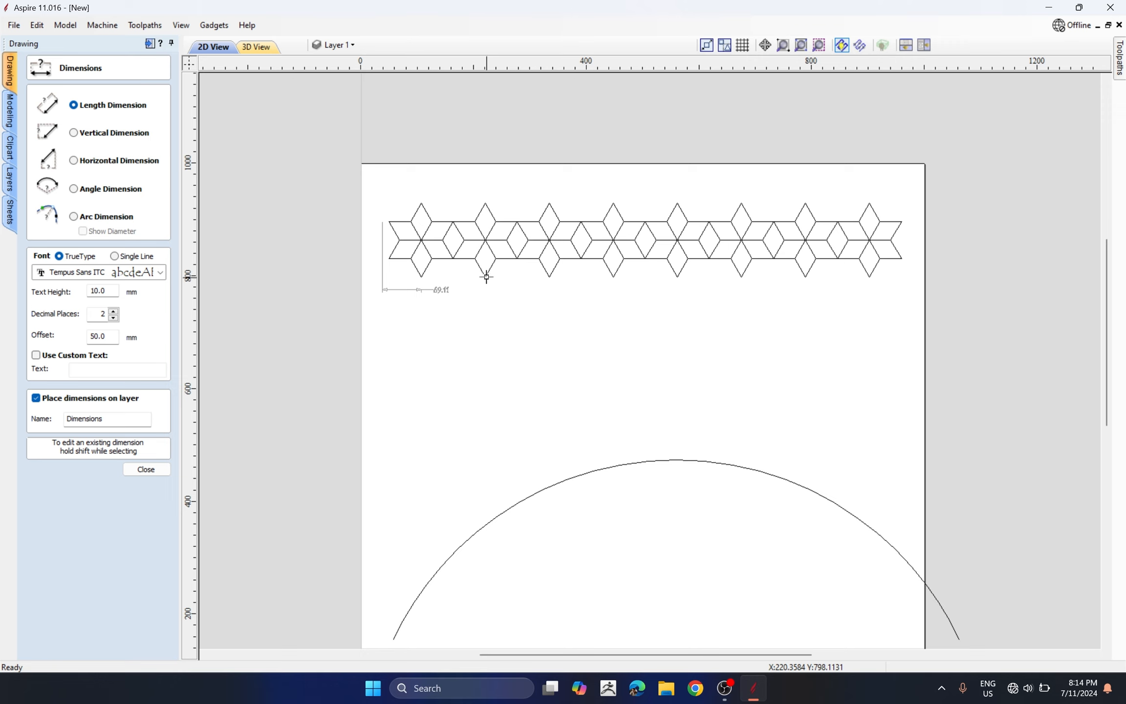
{"action": "left_click", "coordinate": [486, 203]}
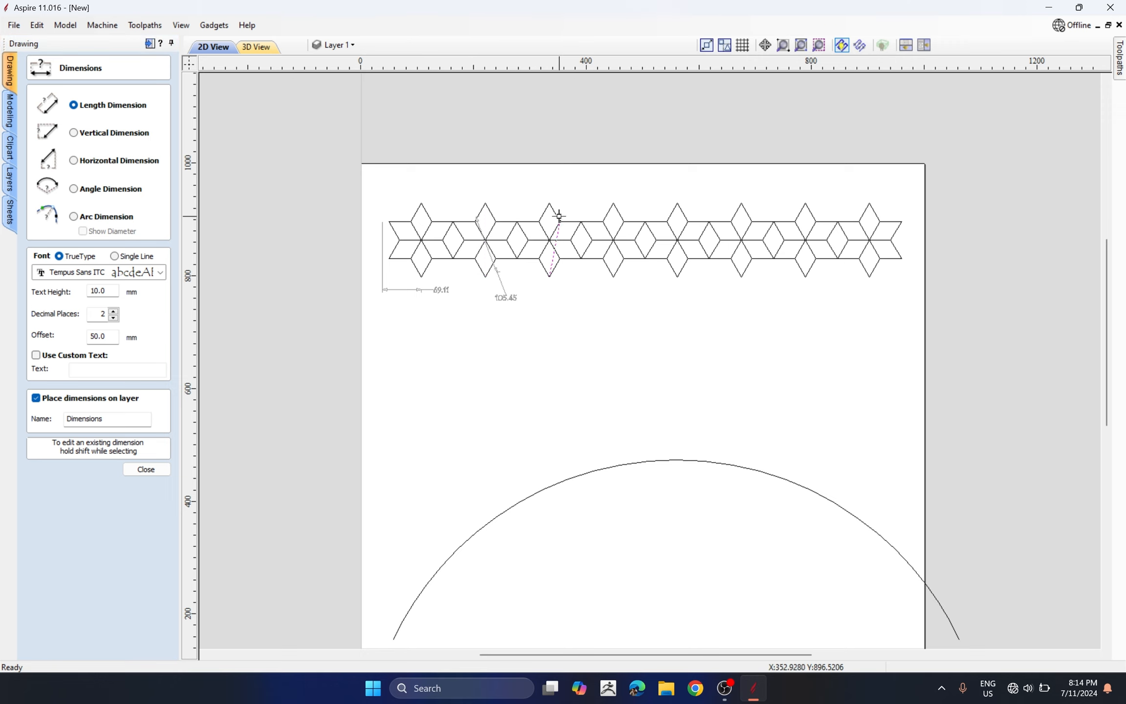
Measure the third star's full height with a length dimension from its bottom tip to its top tip.
{"action": "left_click", "coordinate": [549, 203]}
{"action": "left_click", "coordinate": [587, 239]}
{"action": "scroll", "coordinate": [588, 241], "scroll_direction": "up", "scroll_amount": 4}
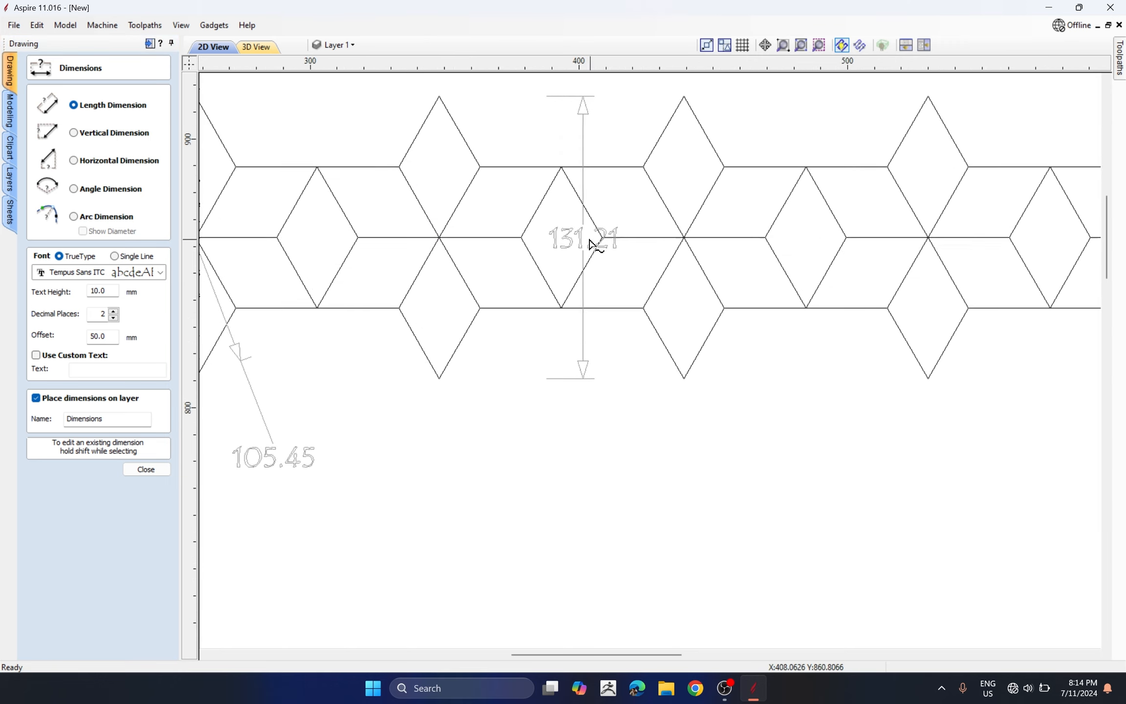
{"action": "scroll", "coordinate": [590, 239], "scroll_direction": "up", "scroll_amount": 3}
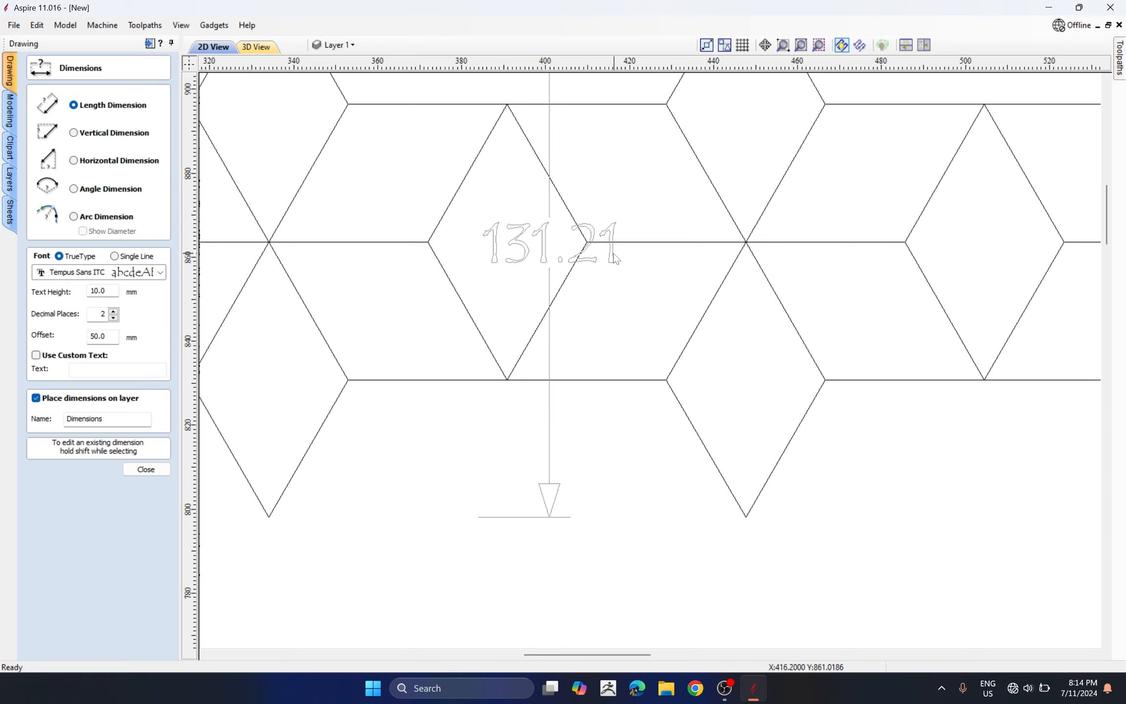
{"action": "scroll", "coordinate": [601, 274], "scroll_direction": "down", "scroll_amount": 7}
Delete all the dimensions placed on the star row.
{"action": "key", "text": "Escape"}
{"action": "key", "text": "Delete"}
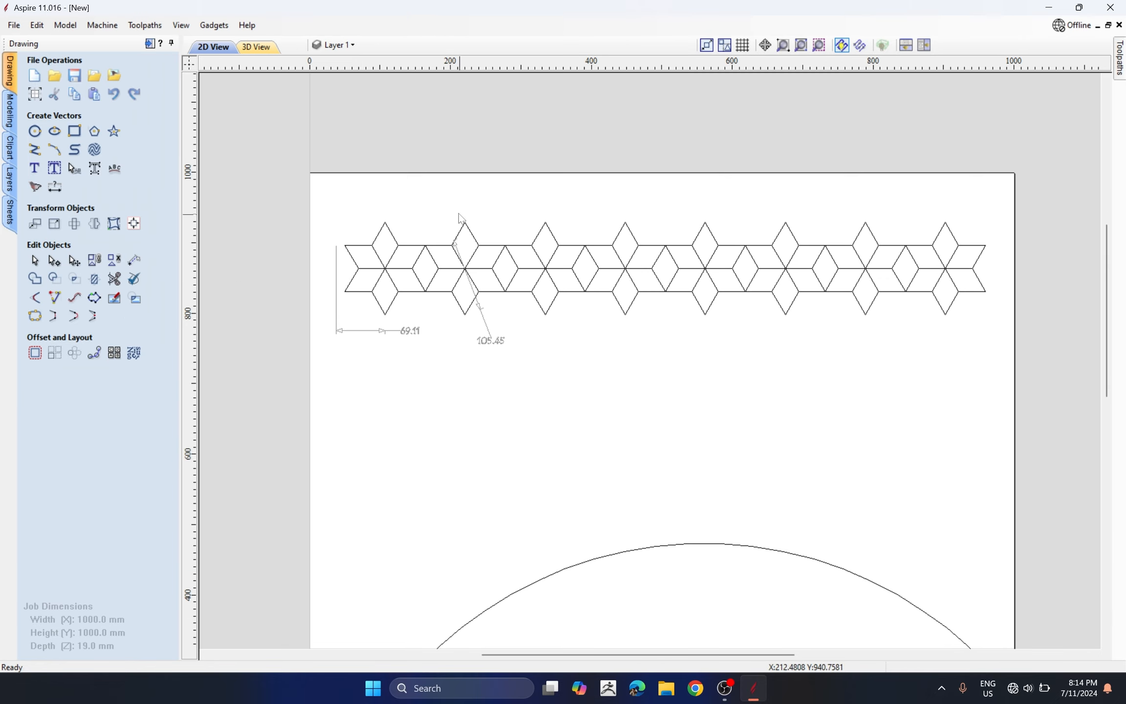
{"action": "left_click_drag", "start_coordinate": [534, 368], "coordinate": [534, 369]}
{"action": "key", "text": "Delete"}
{"action": "left_click_drag", "start_coordinate": [310, 231], "coordinate": [478, 402]}
{"action": "key", "text": "Delete"}
Offset the arc by 131 mm with the Inwards / Left option, keeping the original.
{"action": "scroll", "coordinate": [626, 396], "scroll_direction": "down", "scroll_amount": 5}
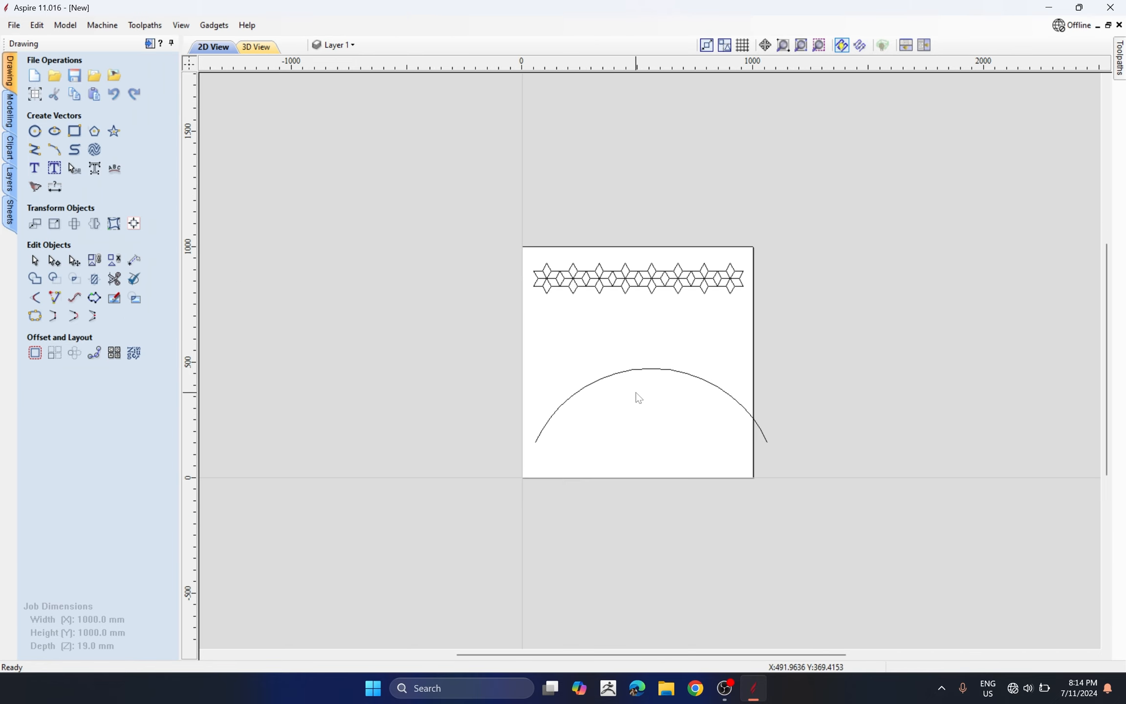
{"action": "left_click", "coordinate": [621, 380]}
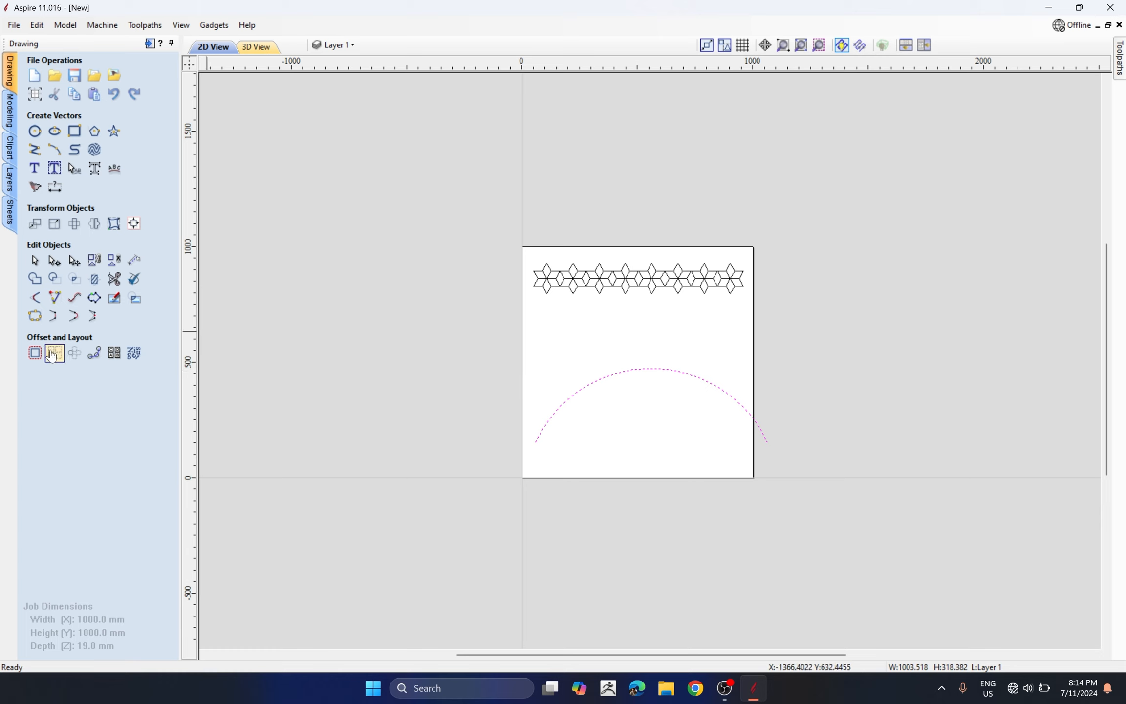
{"action": "left_click", "coordinate": [35, 352]}
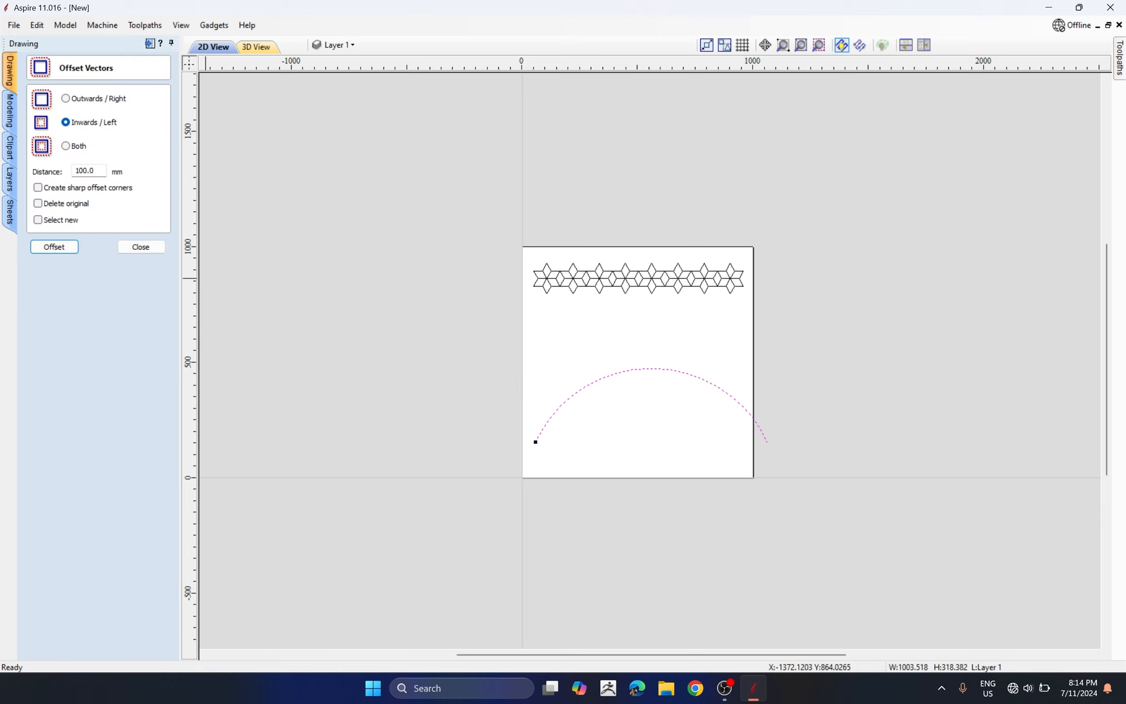
{"action": "left_click_drag", "start_coordinate": [99, 170], "coordinate": [51, 174]}
{"action": "type", "text": "131"}
{"action": "left_click", "coordinate": [54, 246]}
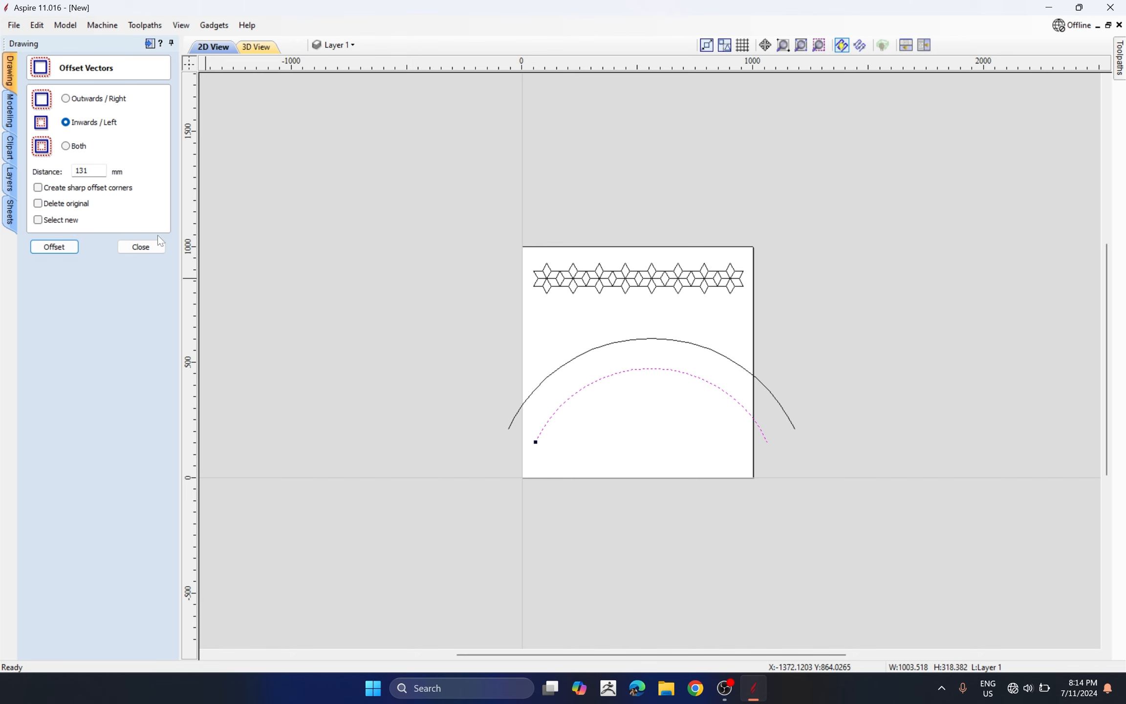
{"action": "scroll", "coordinate": [696, 372], "scroll_direction": "up", "scroll_amount": 2}
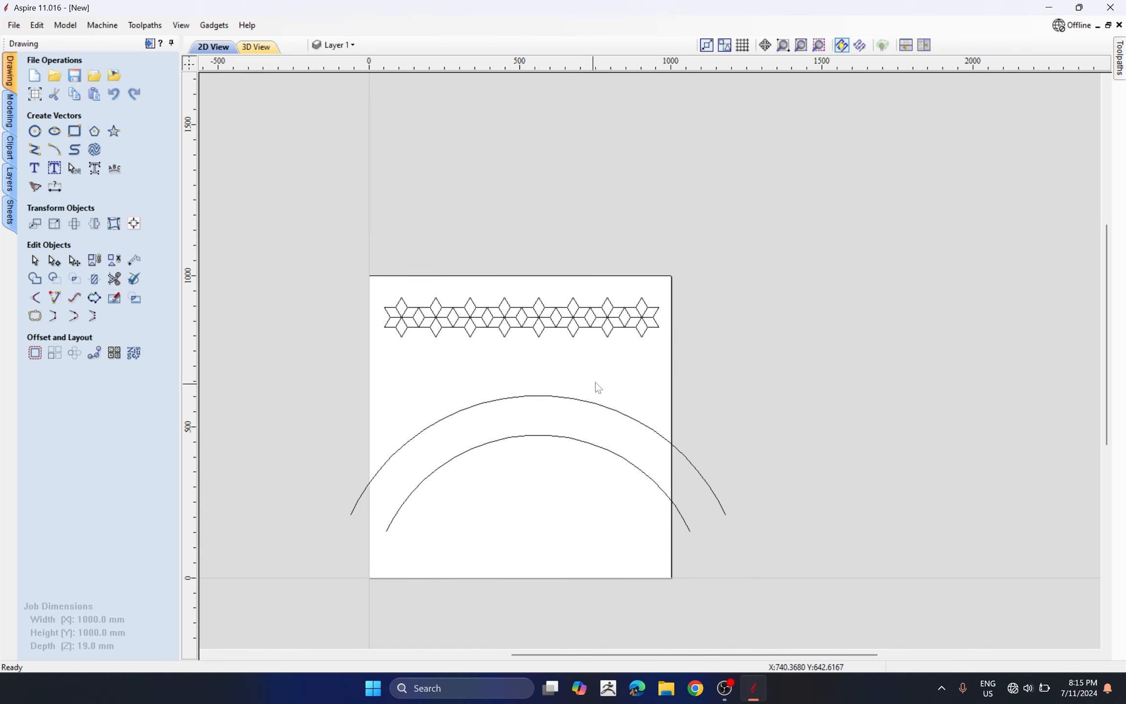
Create a Bounding Box distortion envelope around the star row.
{"action": "left_click_drag", "start_coordinate": [596, 382], "coordinate": [551, 442]}
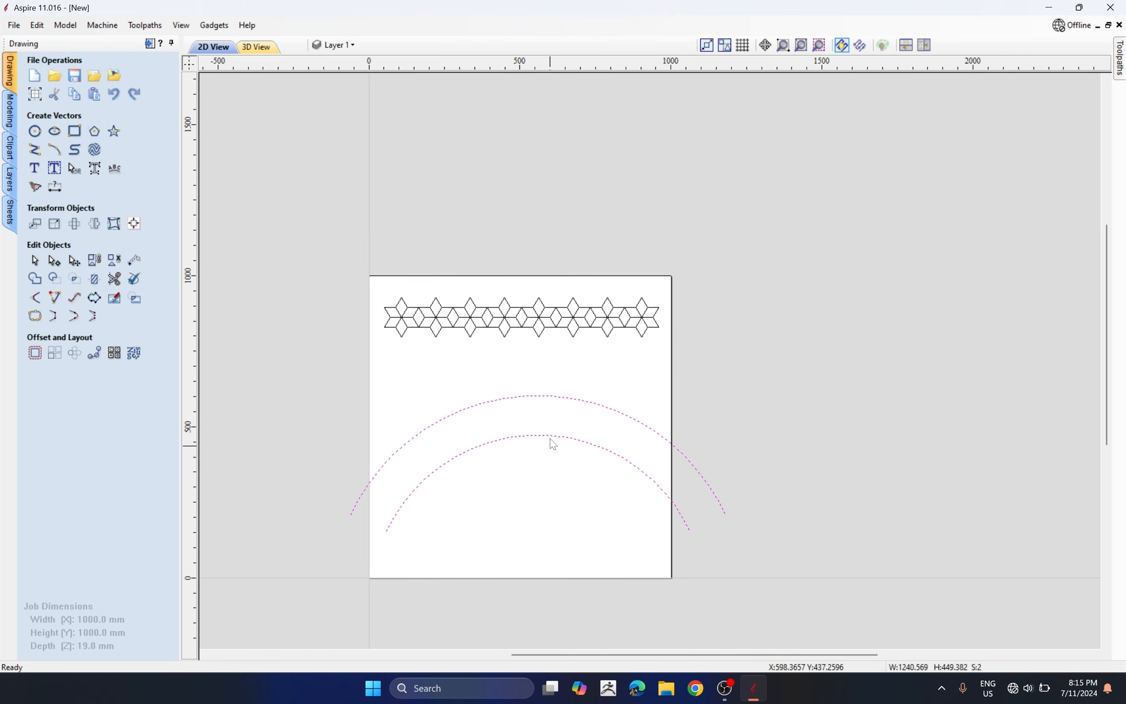
{"action": "left_click", "coordinate": [504, 337]}
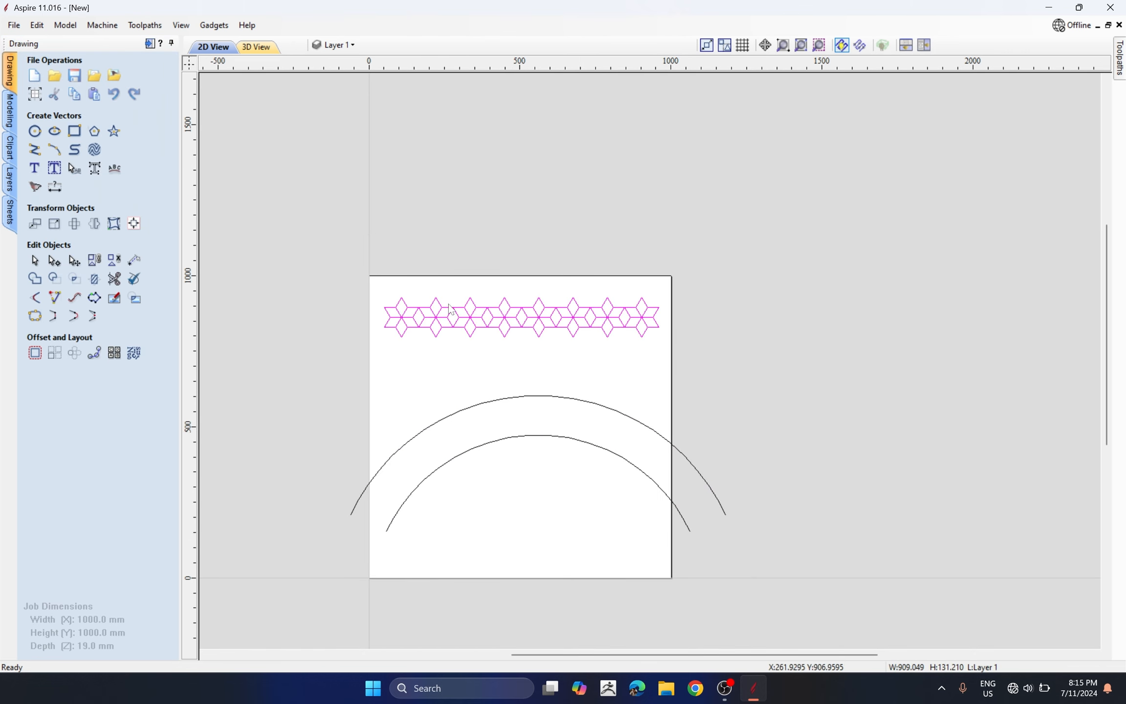
{"action": "left_click", "coordinate": [114, 225]}
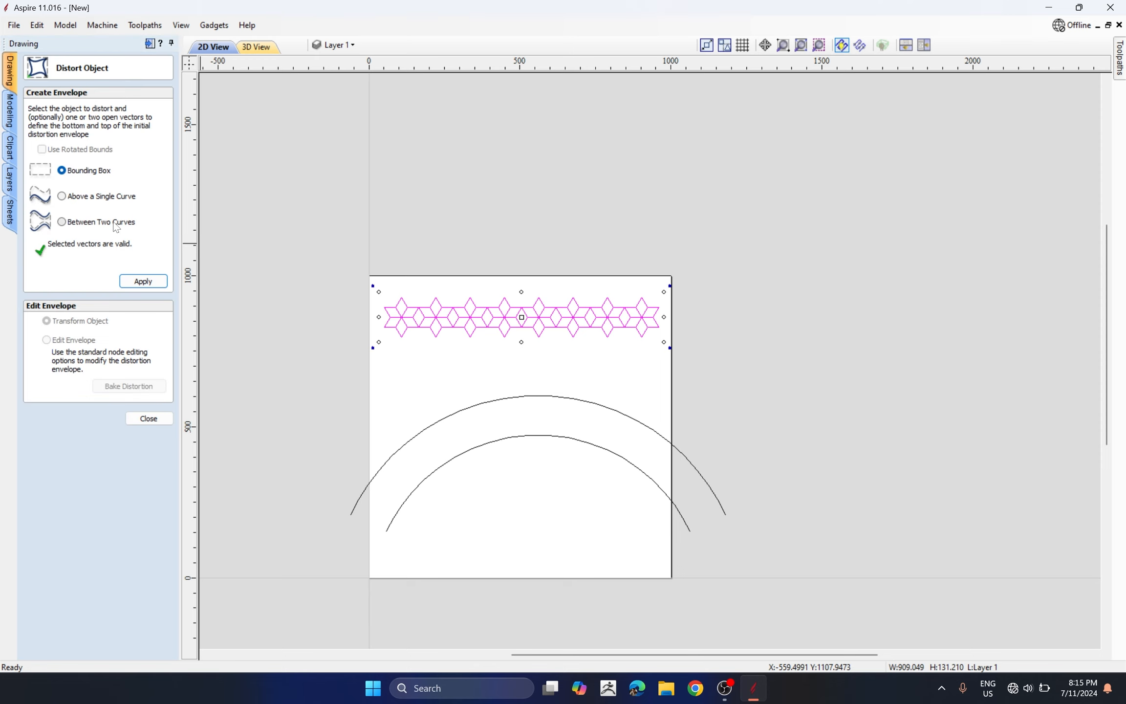
{"action": "scroll", "coordinate": [582, 306], "scroll_direction": "down", "scroll_amount": 1}
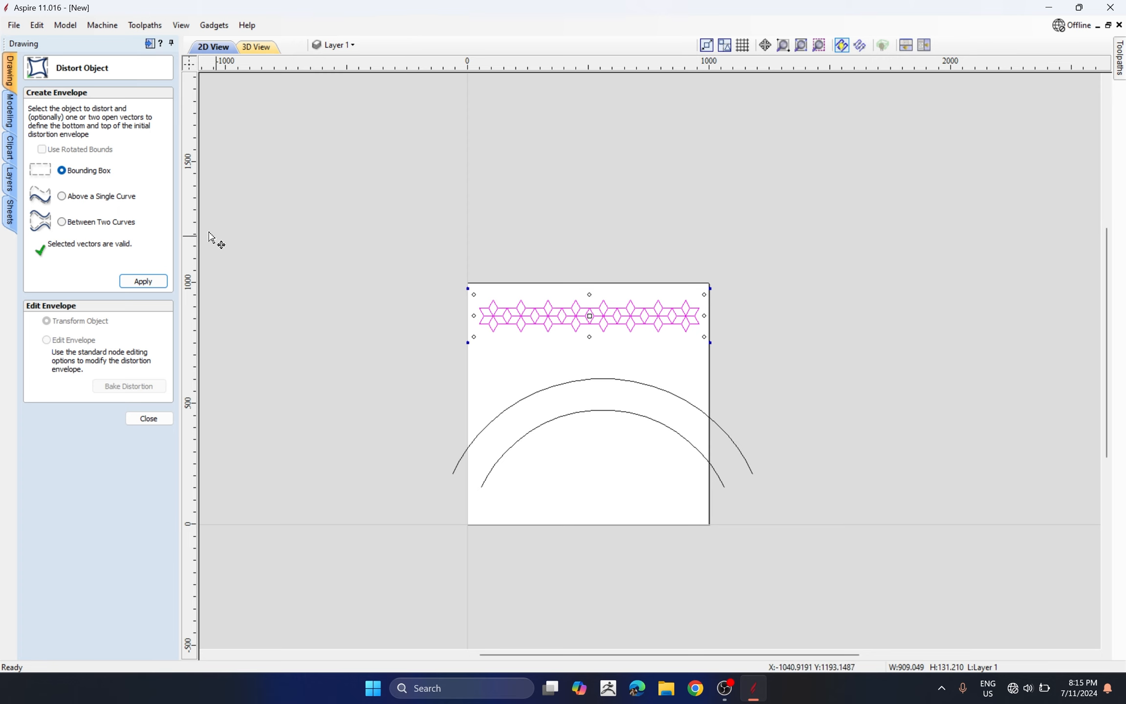
{"action": "scroll", "coordinate": [650, 348], "scroll_direction": "up", "scroll_amount": 1}
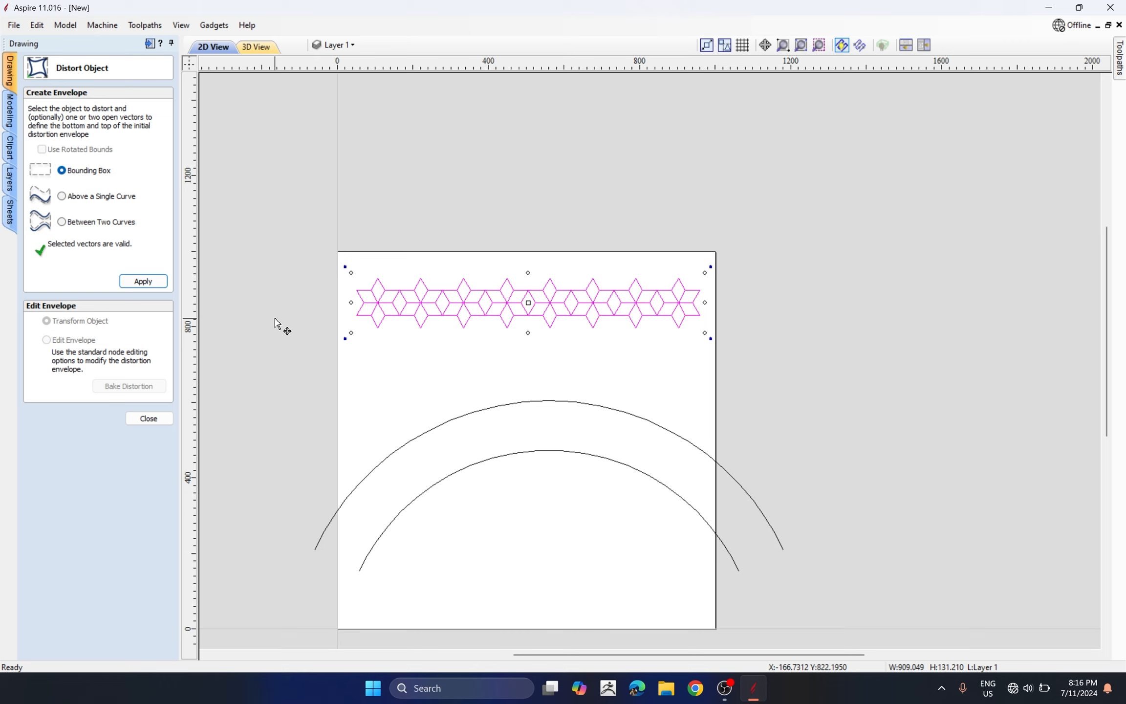
{"action": "left_click", "coordinate": [125, 281]}
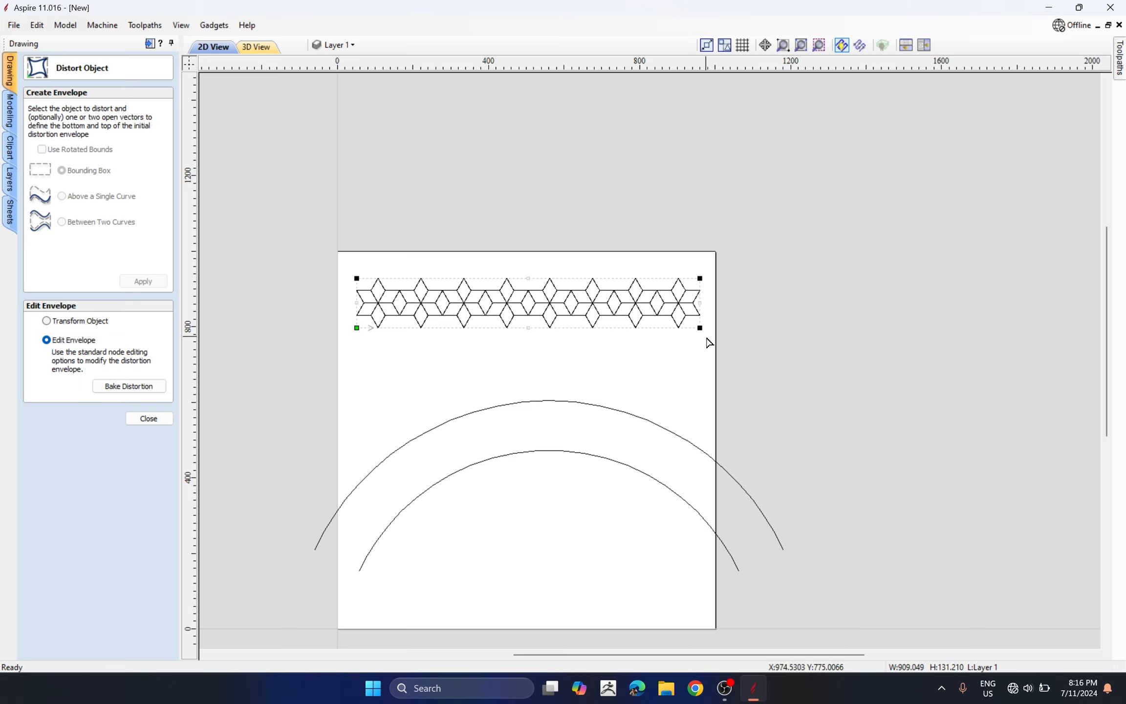
Warp the star row by pulling the envelope's lower corners outward and its bottom and top edge points away from the row, and leave Distort Object.
{"action": "left_click_drag", "start_coordinate": [700, 328], "coordinate": [745, 356]}
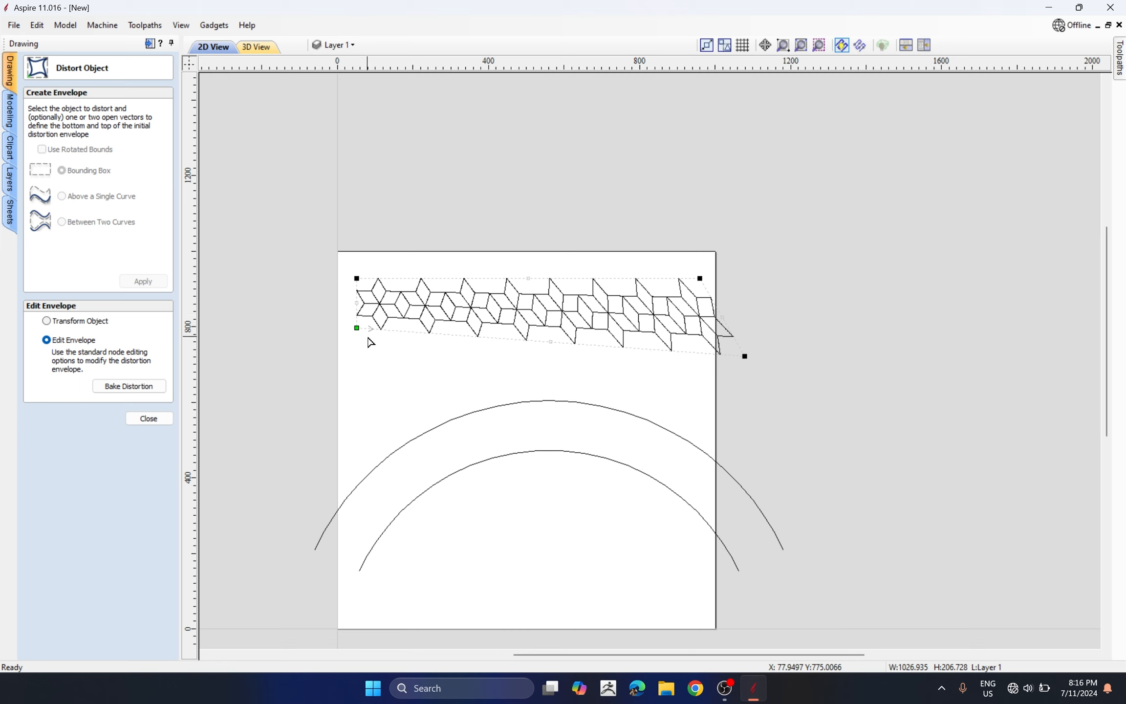
{"action": "left_click_drag", "start_coordinate": [357, 327], "coordinate": [346, 372]}
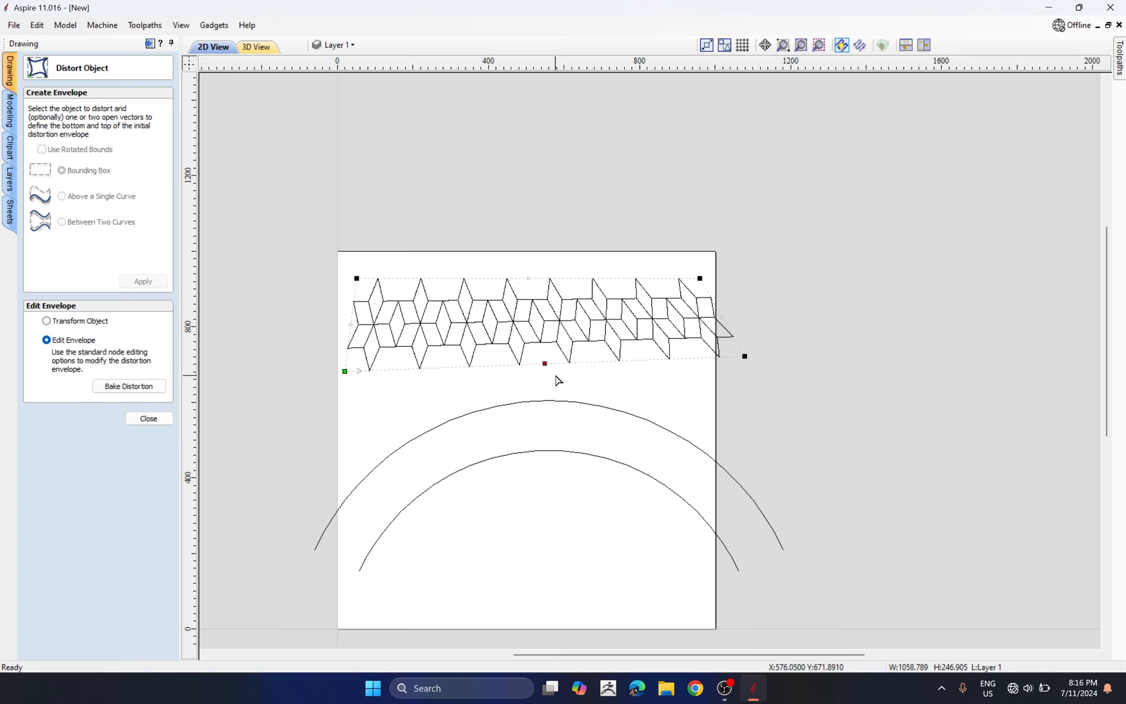
{"action": "left_click_drag", "start_coordinate": [547, 365], "coordinate": [545, 424]}
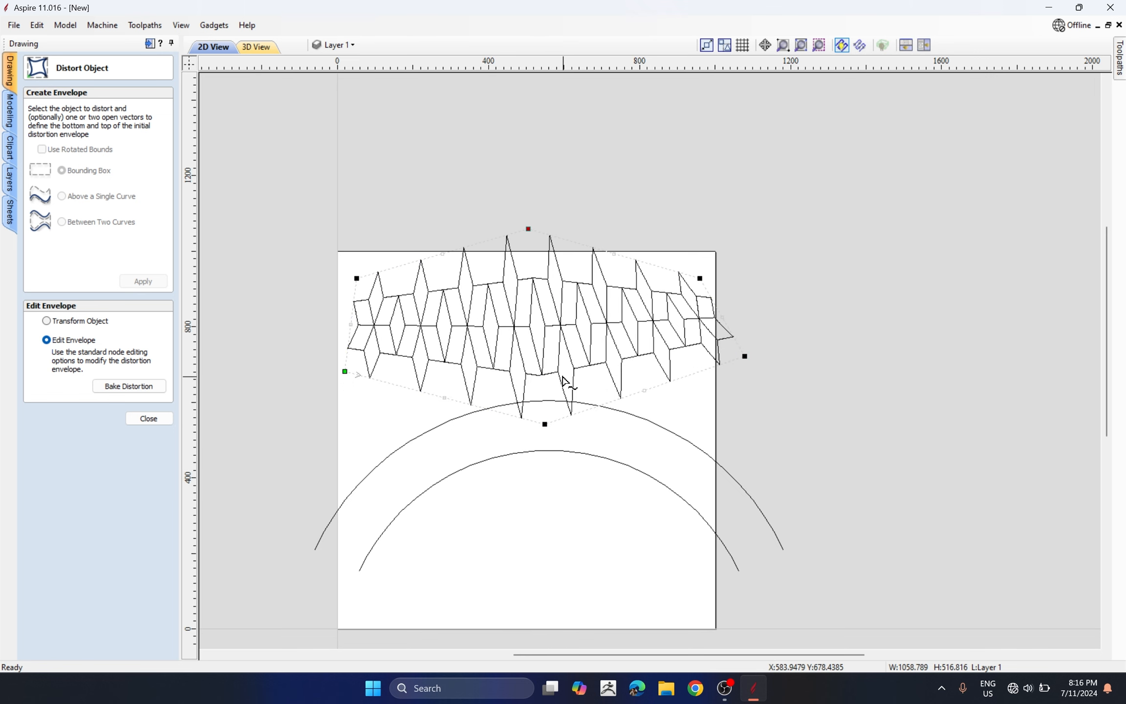
{"action": "left_click_drag", "start_coordinate": [529, 230], "coordinate": [533, 224]}
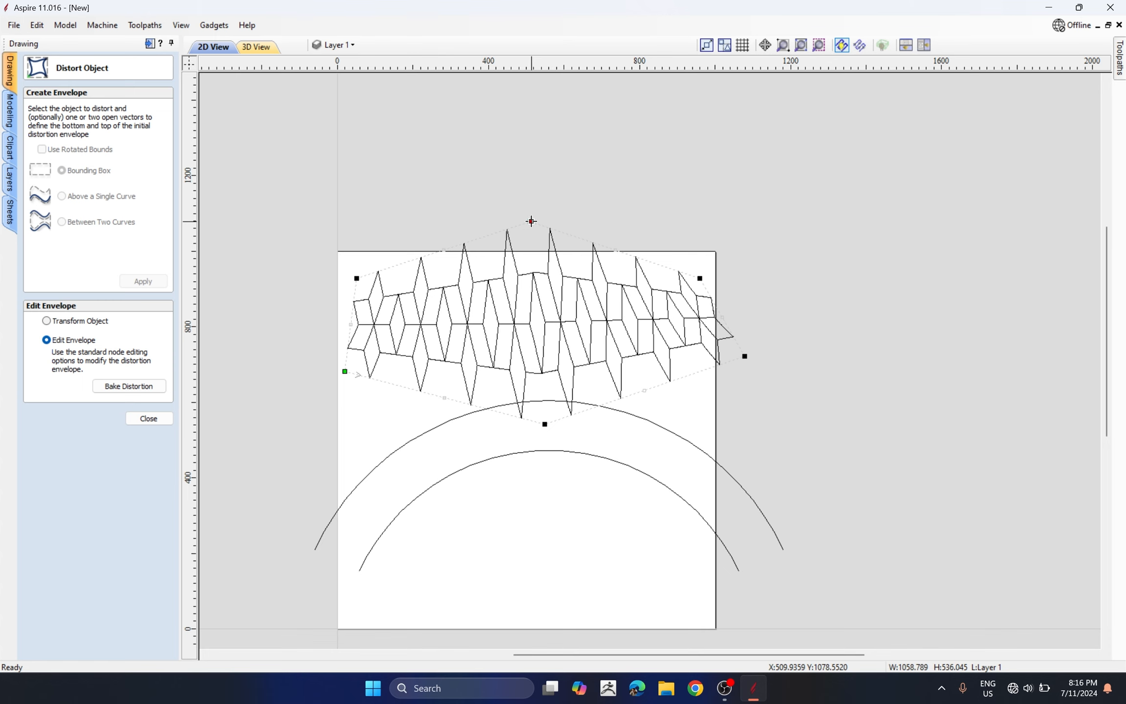
{"action": "scroll", "coordinate": [493, 243], "scroll_direction": "up", "scroll_amount": 2}
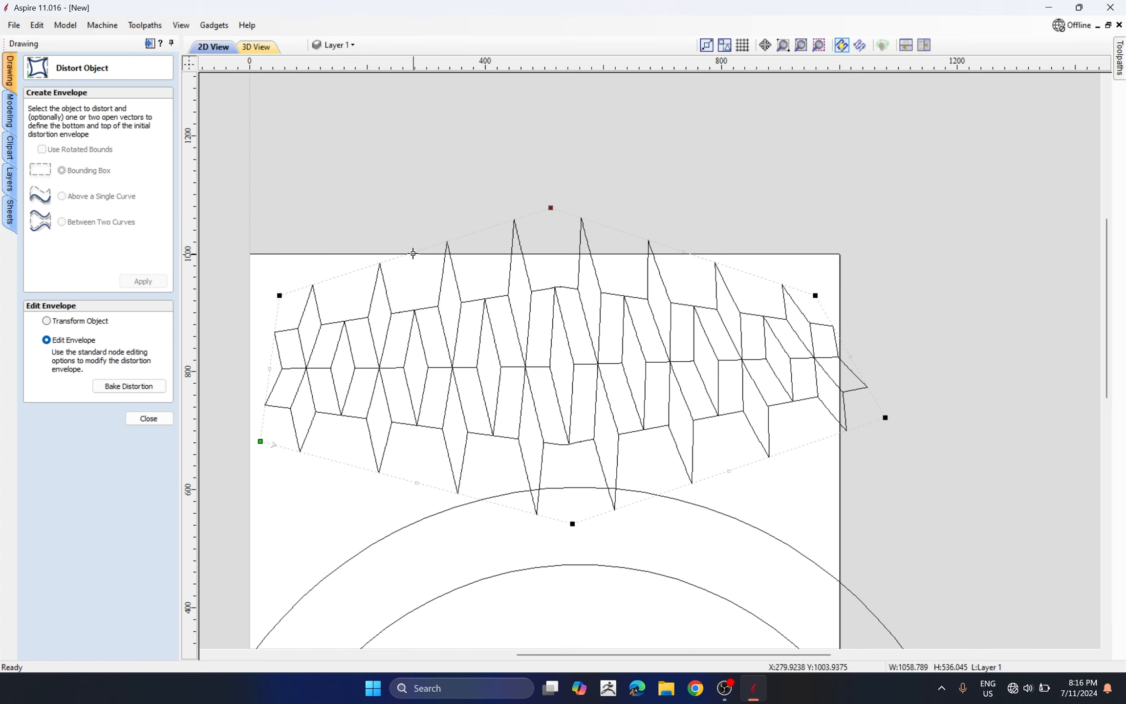
{"action": "left_click_drag", "start_coordinate": [413, 254], "coordinate": [398, 198]}
{"action": "scroll", "coordinate": [555, 274], "scroll_direction": "down", "scroll_amount": 2}
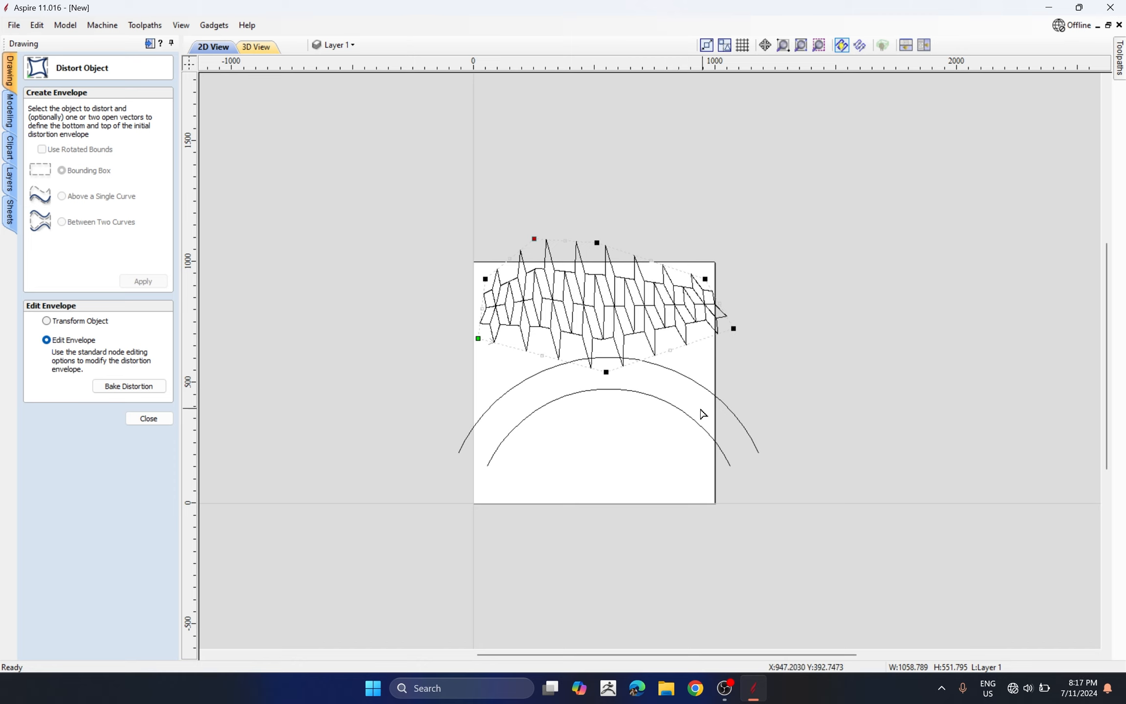
{"action": "left_click", "coordinate": [149, 418]}
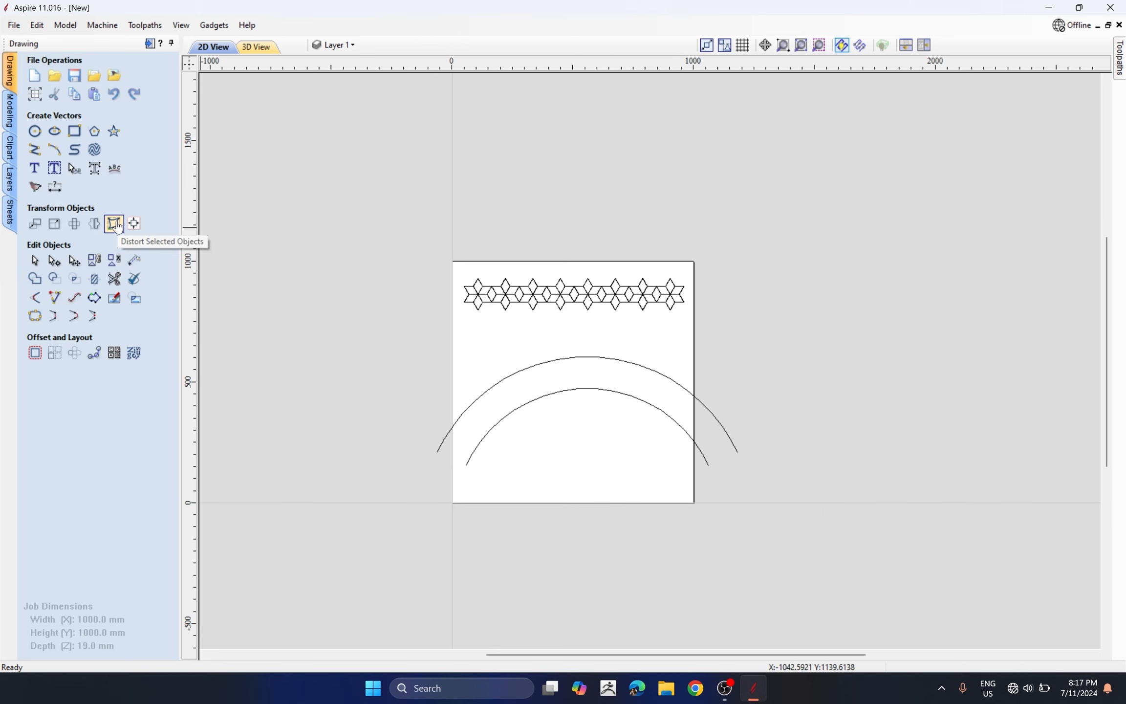
Distort the star row along the outer arc with the Above a Single Curve option and bake the distortion.
{"action": "left_click", "coordinate": [114, 224]}
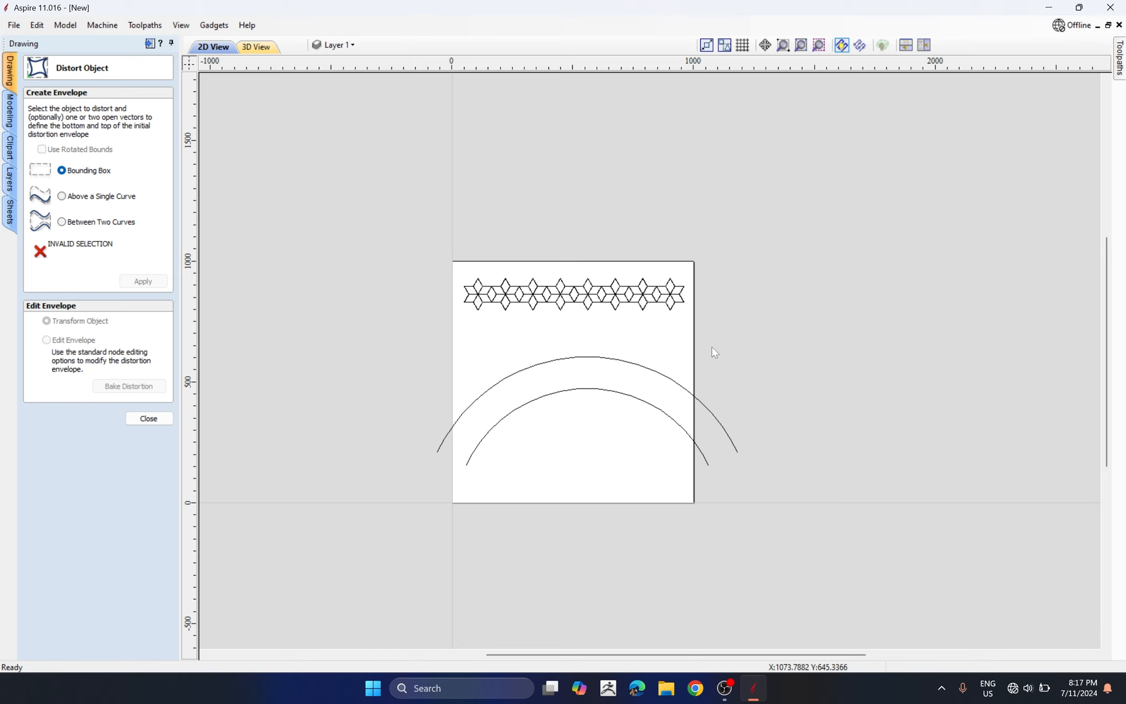
{"action": "left_click", "coordinate": [621, 361]}
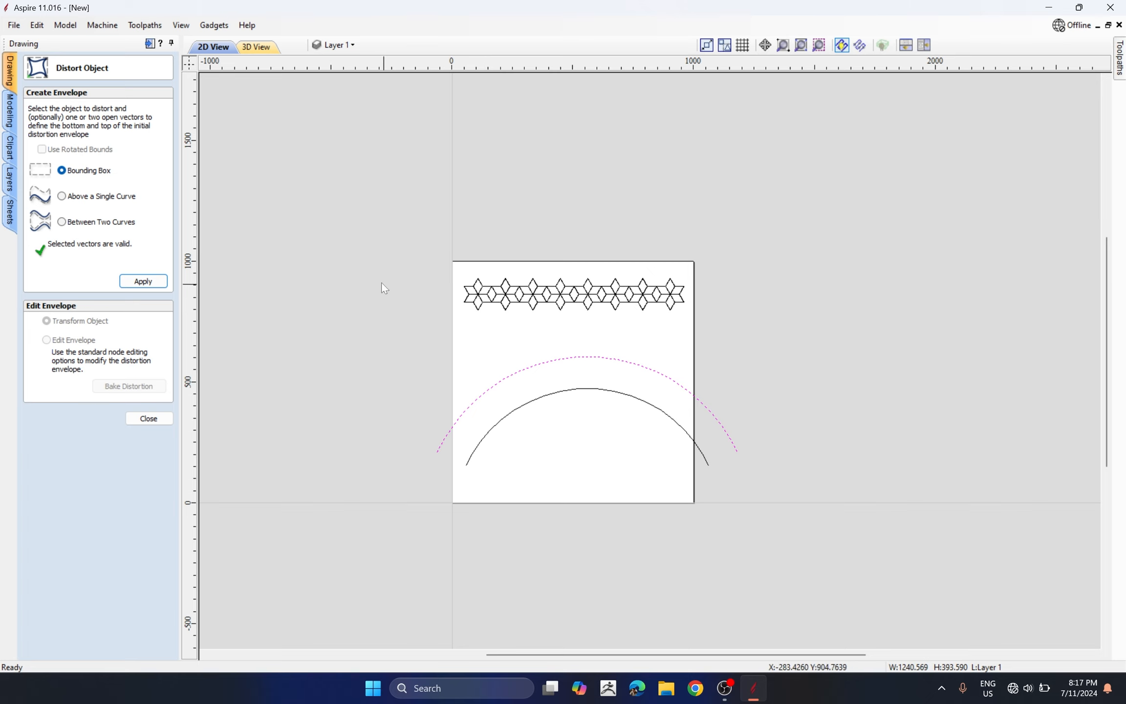
{"action": "left_click", "coordinate": [100, 198]}
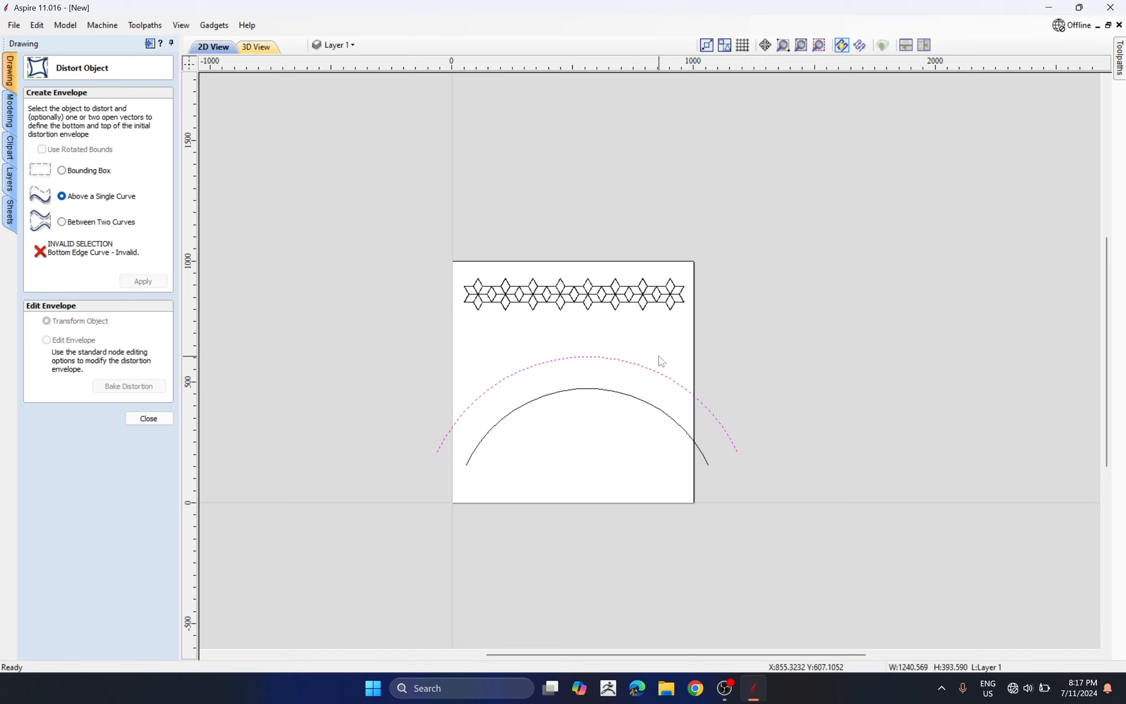
{"action": "left_click", "coordinate": [619, 290], "text": "shift"}
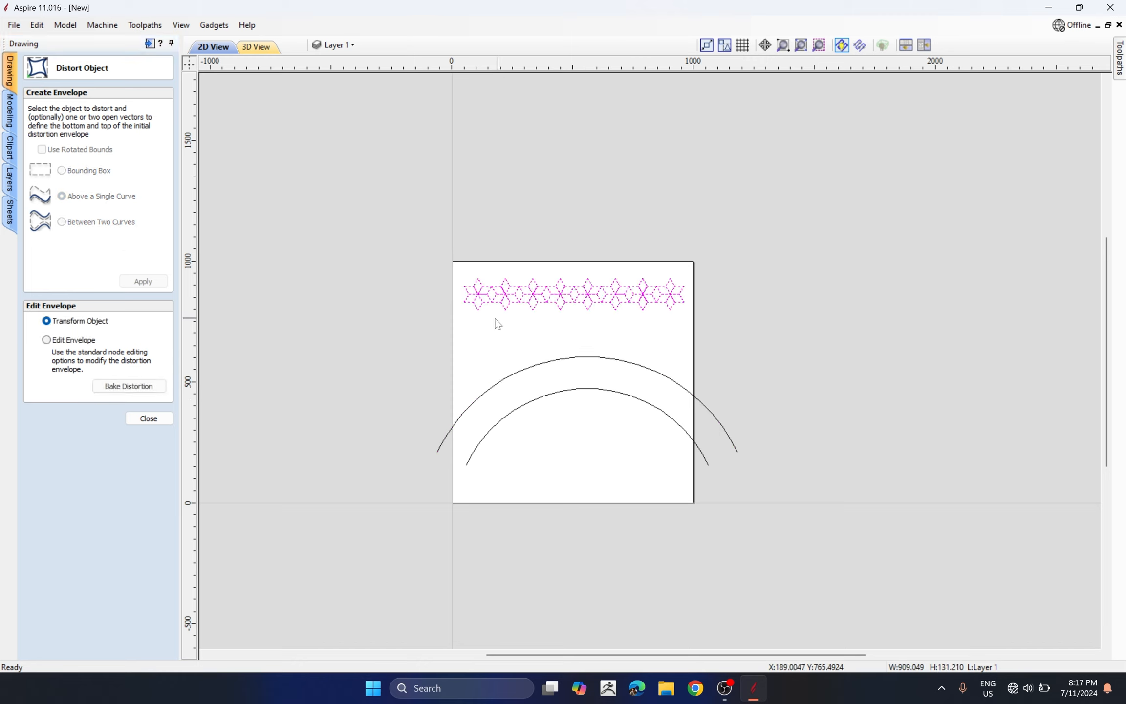
{"action": "left_click", "coordinate": [573, 358], "text": "shift"}
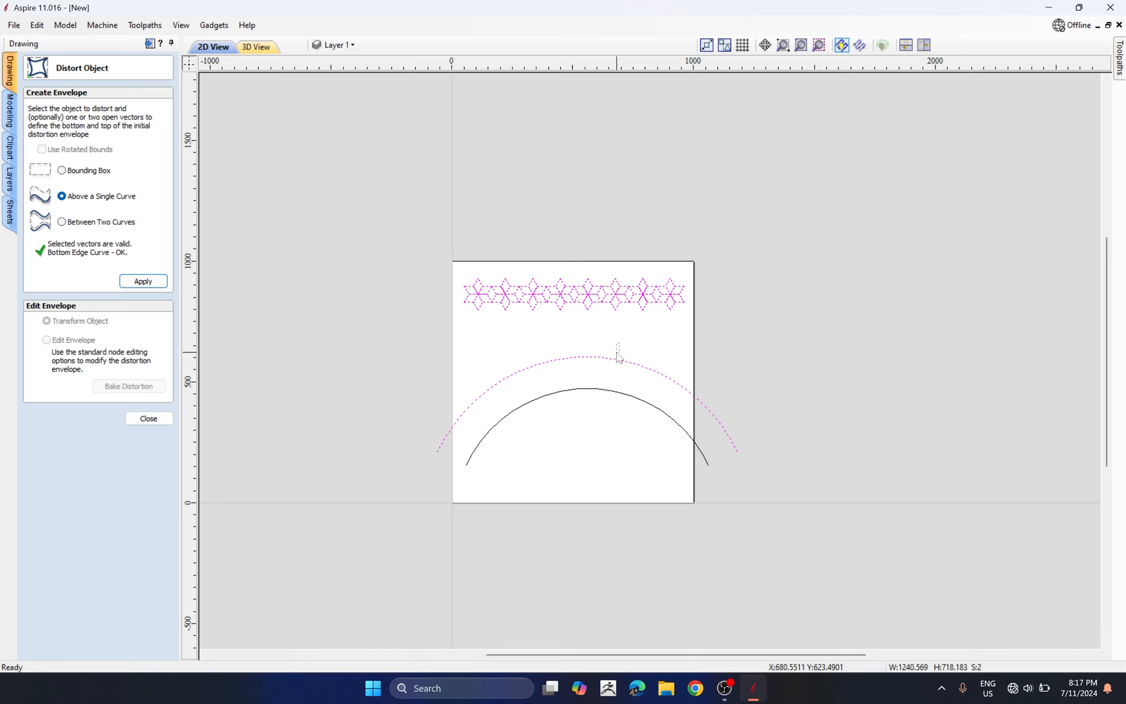
{"action": "left_click_drag", "start_coordinate": [619, 342], "coordinate": [605, 367]}
{"action": "left_click", "coordinate": [143, 281]}
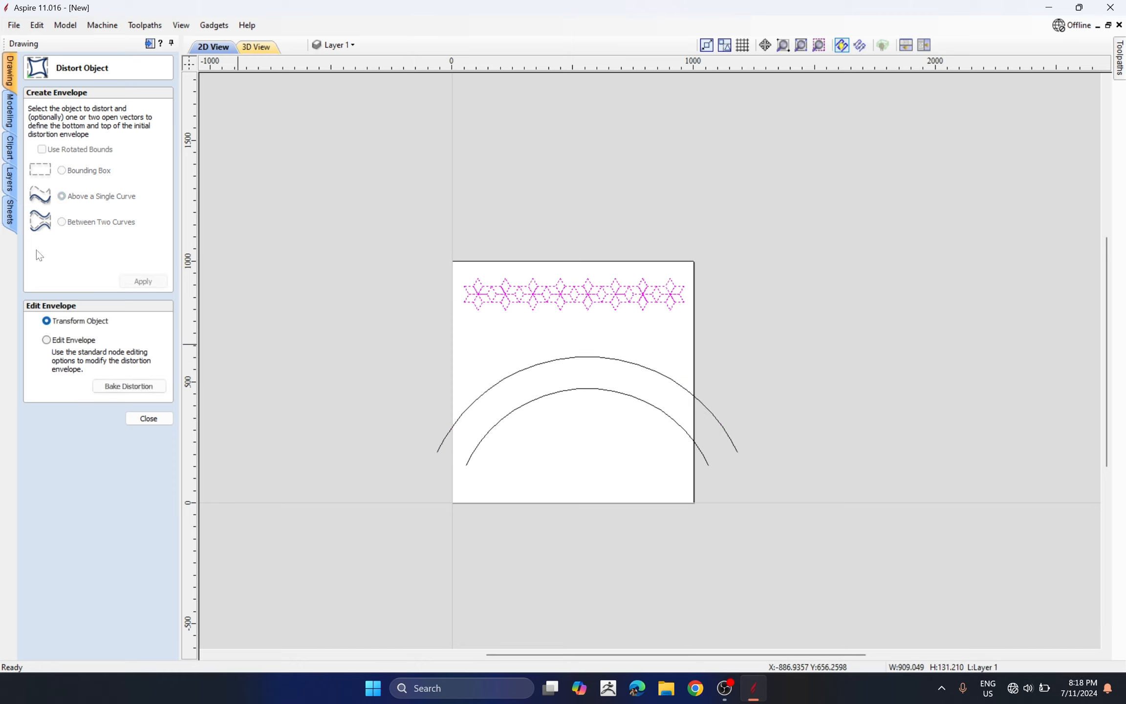
{"action": "left_click", "coordinate": [523, 371], "text": "shift"}
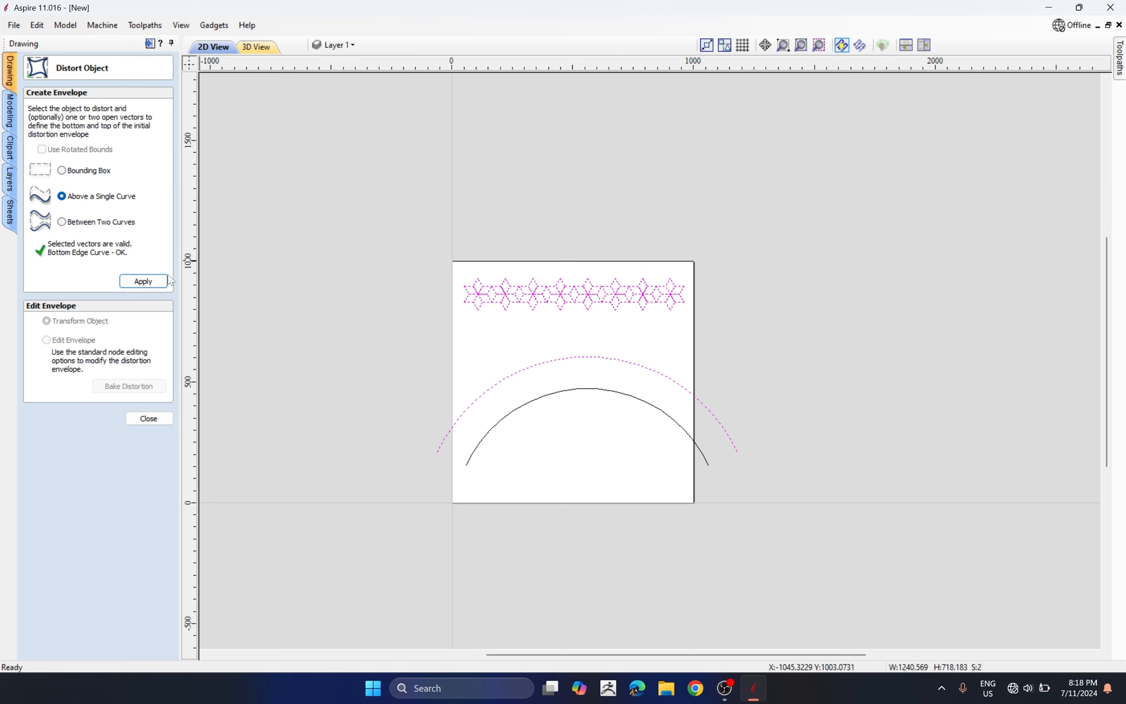
{"action": "left_click", "coordinate": [144, 282]}
{"action": "scroll", "coordinate": [792, 467], "scroll_direction": "up", "scroll_amount": 1}
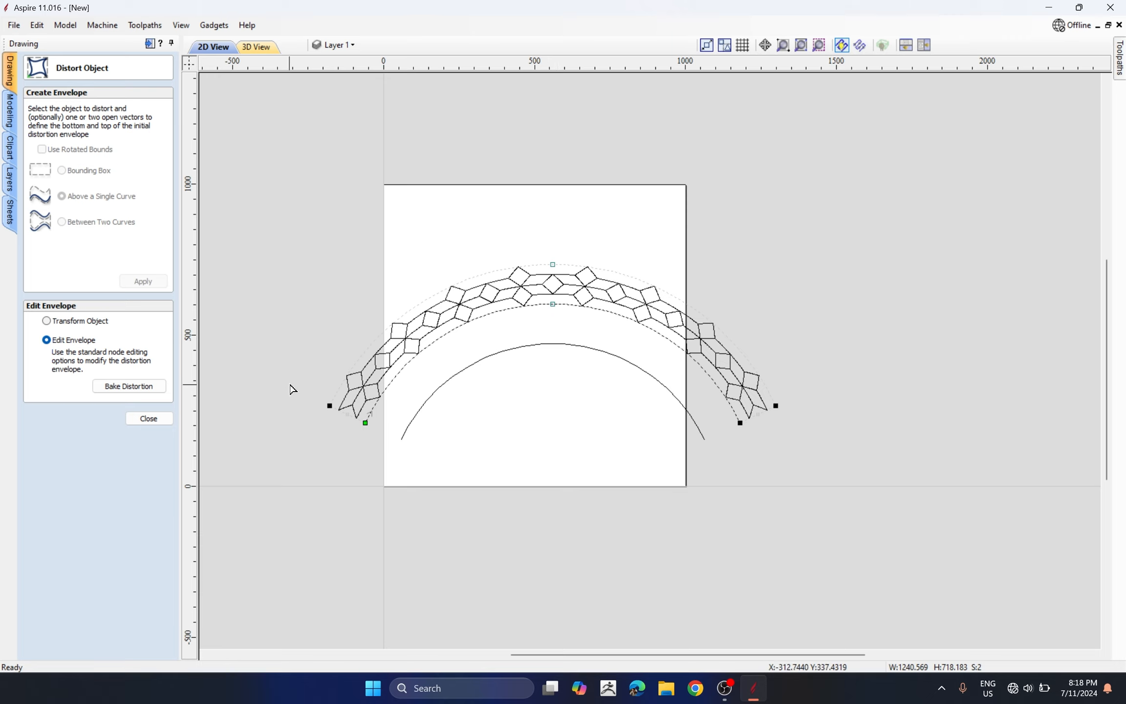
{"action": "left_click", "coordinate": [128, 386]}
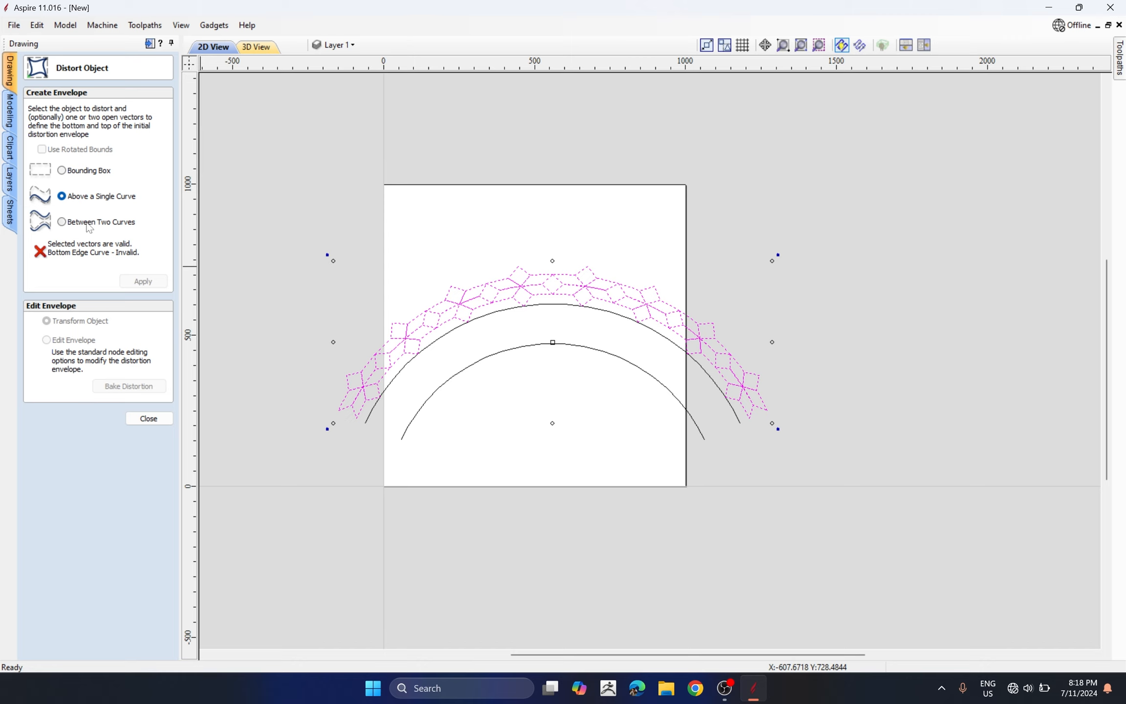
Switch the envelope type to Between Two Curves and undo the single-curve distortion of the star row.
{"action": "left_click", "coordinate": [68, 223]}
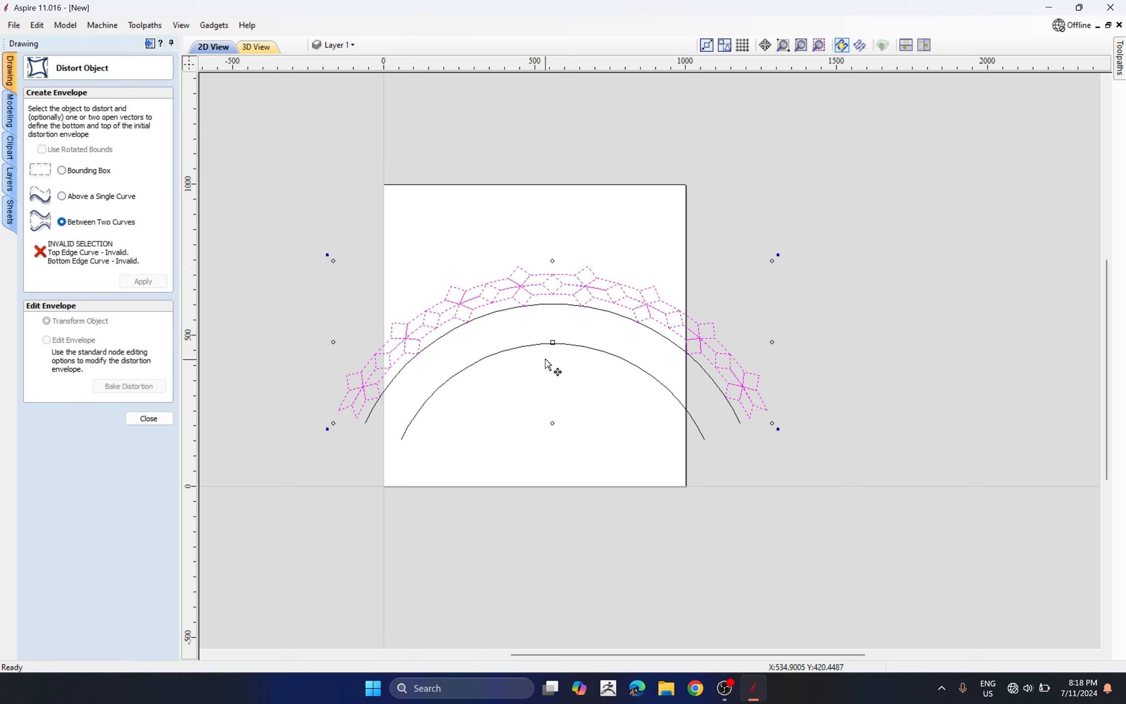
{"action": "left_click", "coordinate": [561, 234]}
{"action": "left_click_drag", "start_coordinate": [599, 252], "coordinate": [552, 288]}
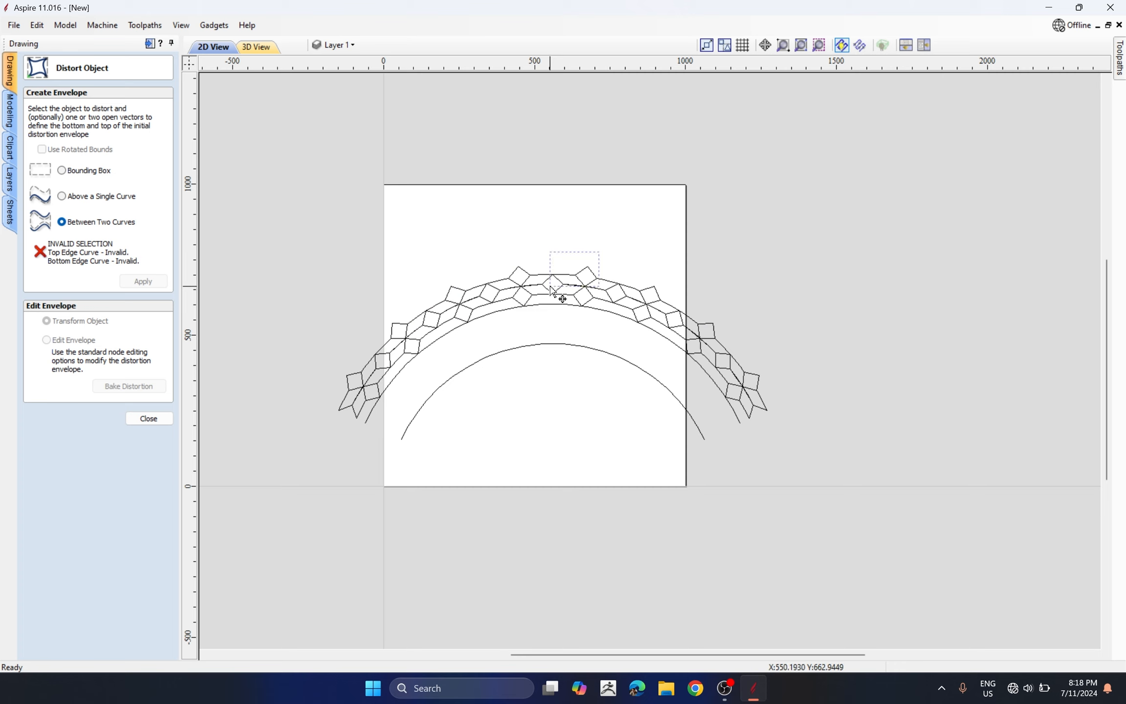
{"action": "key", "text": "ctrl+z"}
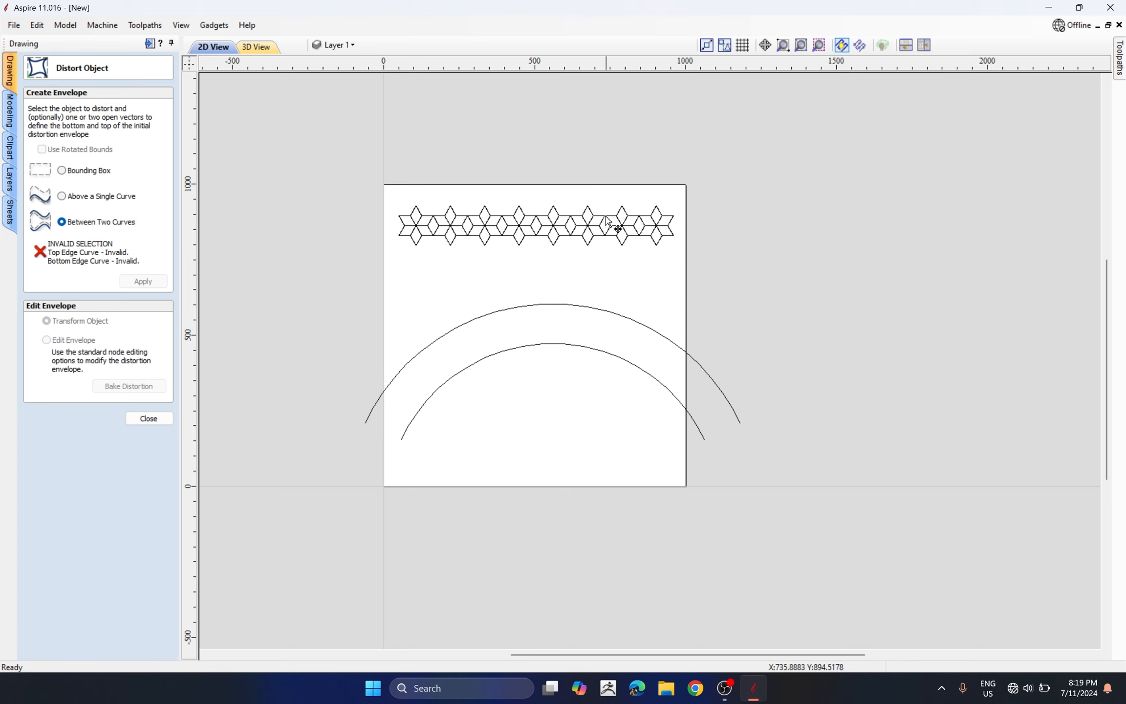
Distort the star row to fit between the outer and inner arcs with the Between Two Curves option, and leave Distort Object.
{"action": "left_click_drag", "start_coordinate": [617, 196], "coordinate": [518, 251]}
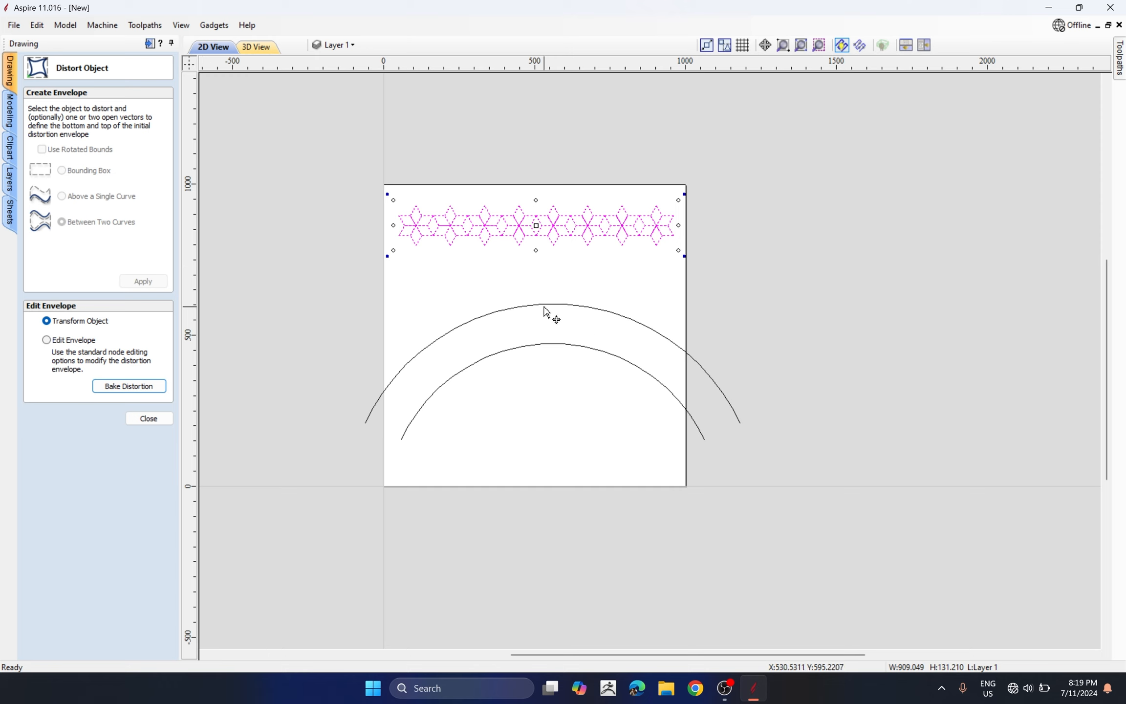
{"action": "left_click_drag", "start_coordinate": [582, 290], "coordinate": [567, 311]}
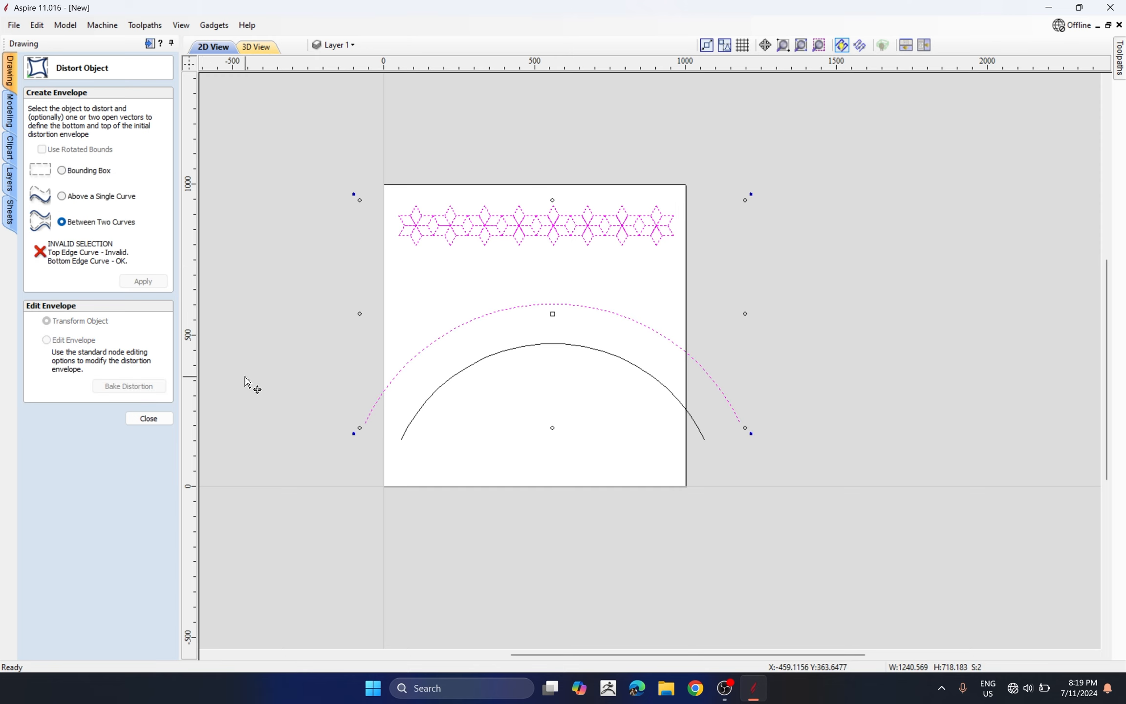
{"action": "left_click", "coordinate": [579, 190]}
{"action": "left_click_drag", "start_coordinate": [579, 185], "coordinate": [513, 249]}
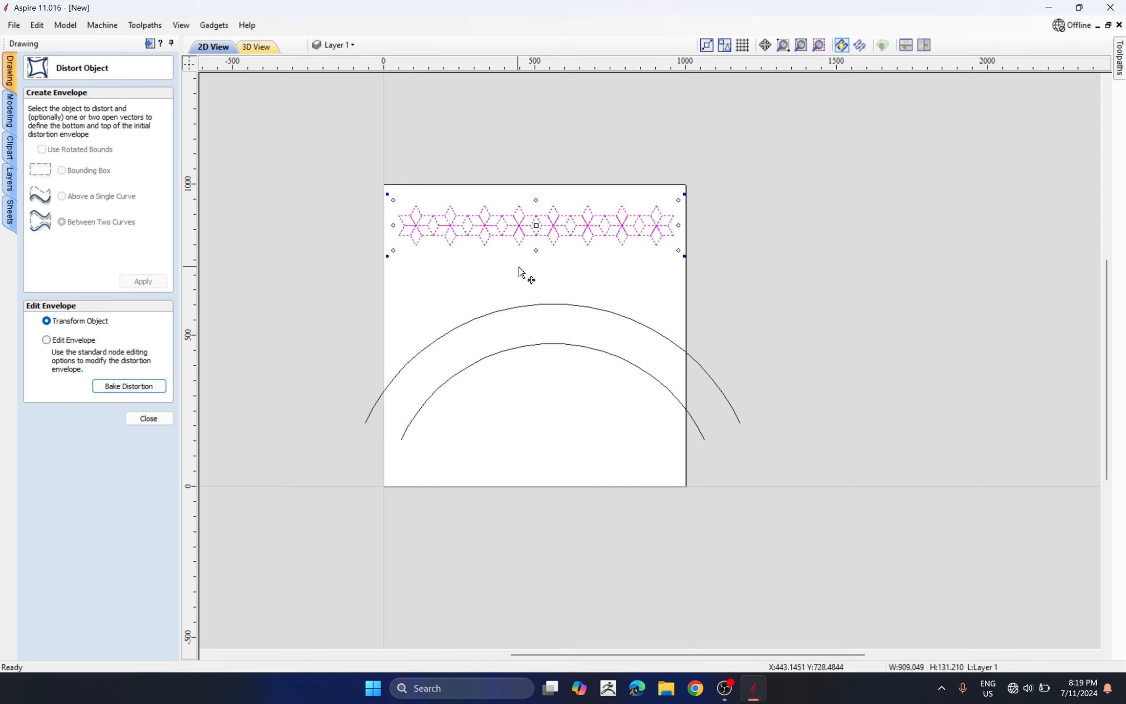
{"action": "left_click", "coordinate": [556, 304], "text": "shift"}
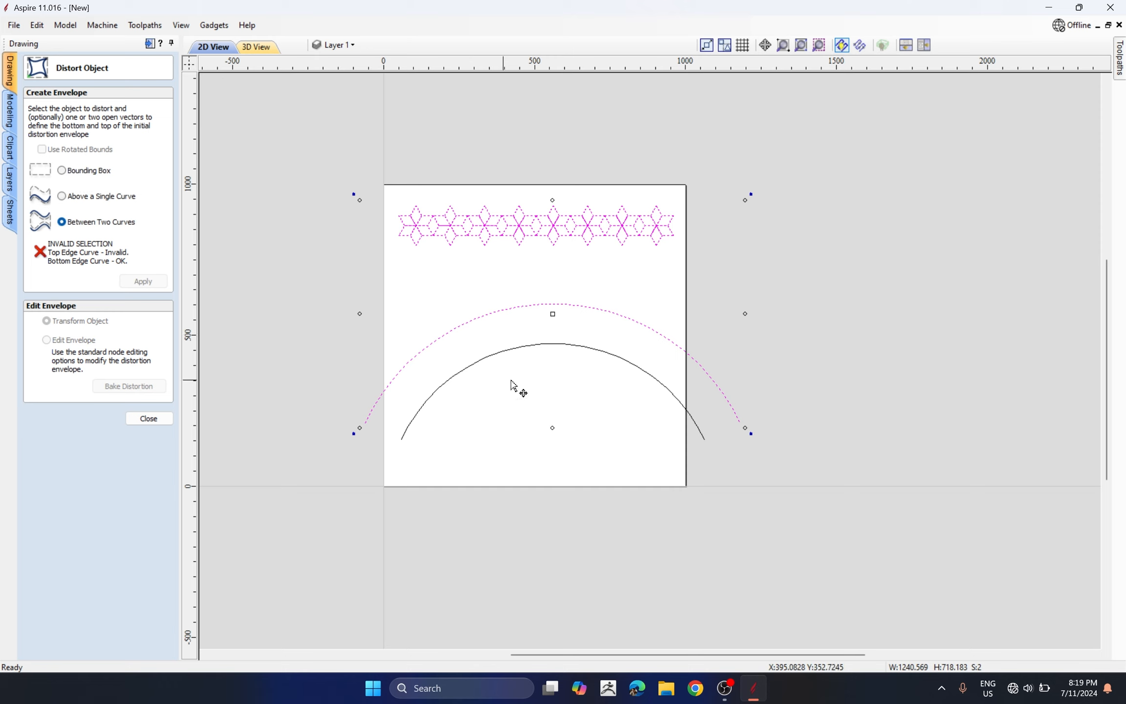
{"action": "left_click", "coordinate": [587, 346], "text": "shift"}
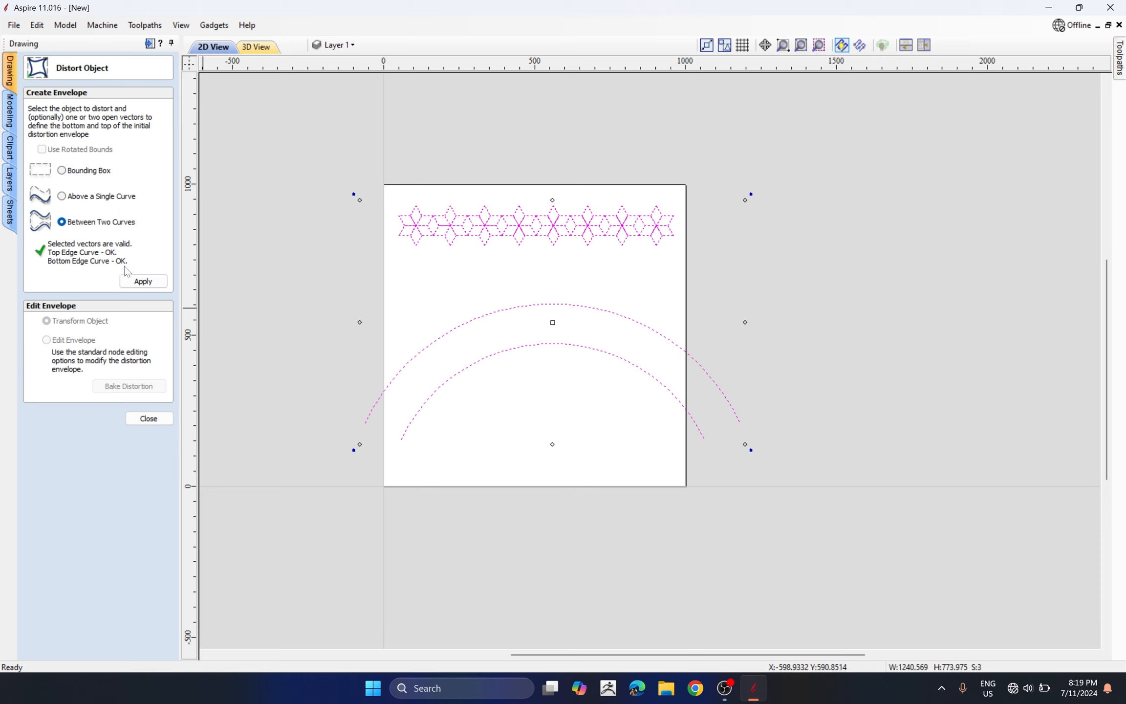
{"action": "left_click", "coordinate": [138, 282]}
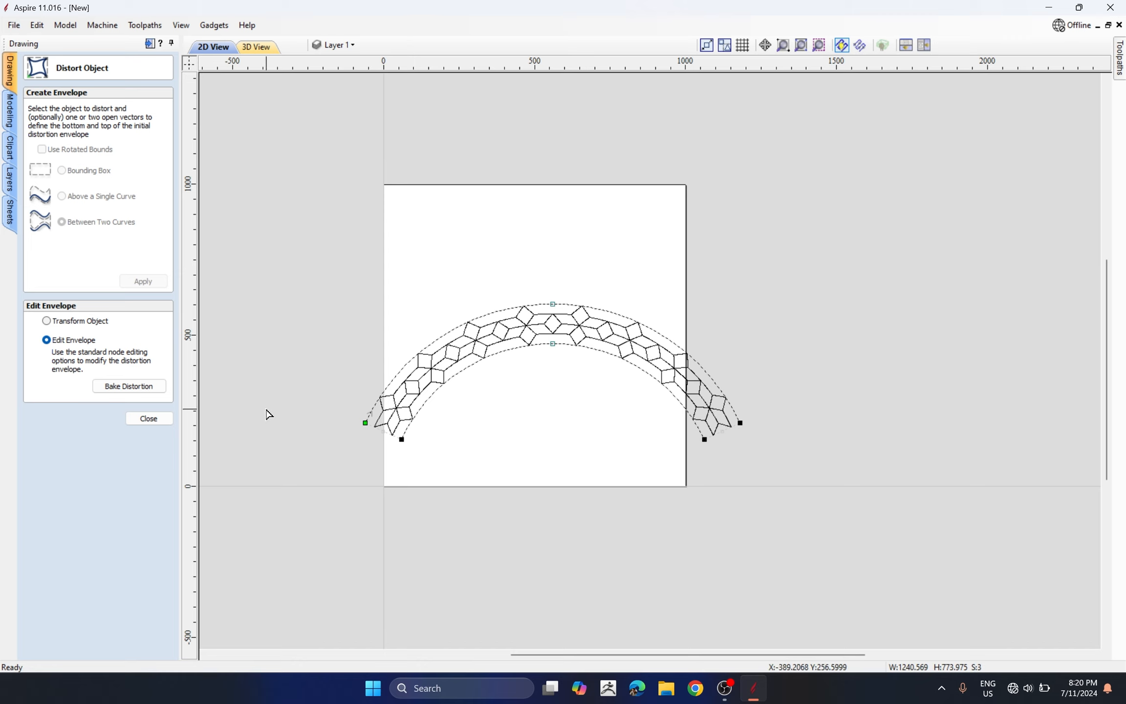
{"action": "left_click", "coordinate": [148, 419]}
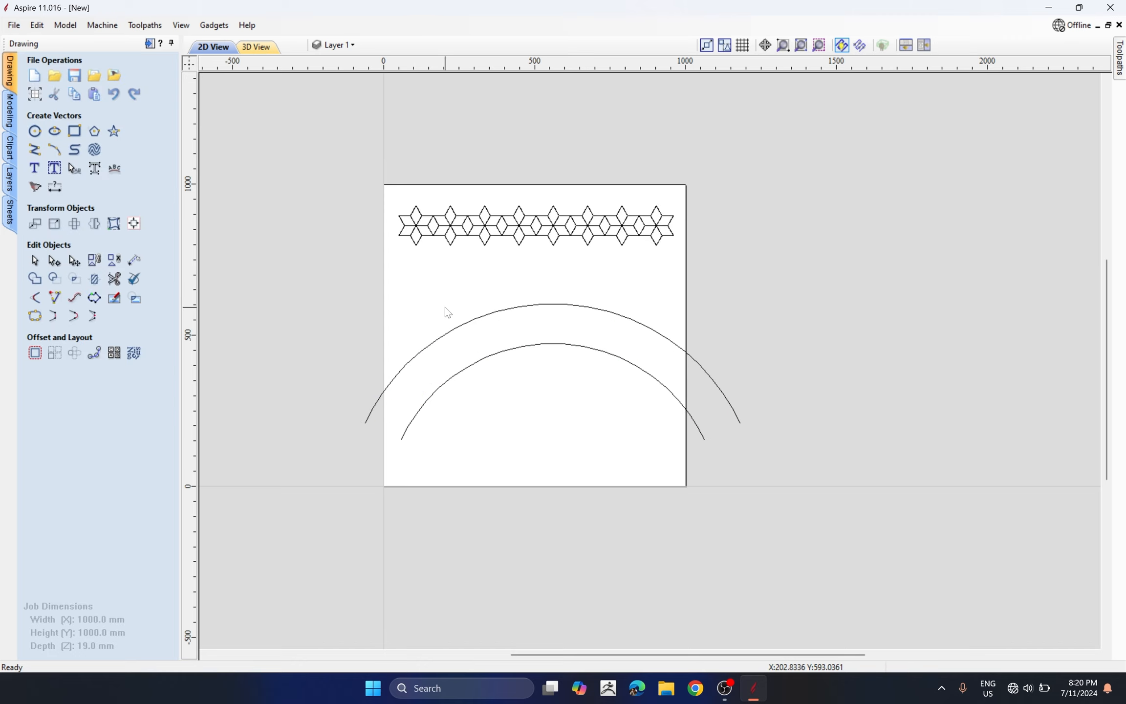
Draw an open wavy curve through six points between the star row and the arcs, extending past the material's right edge, and deselect it.
{"action": "left_click", "coordinate": [77, 154]}
{"action": "left_click", "coordinate": [401, 326]}
{"action": "left_click", "coordinate": [450, 285]}
{"action": "left_click", "coordinate": [570, 297]}
{"action": "left_click", "coordinate": [660, 263]}
{"action": "left_click", "coordinate": [728, 302]}
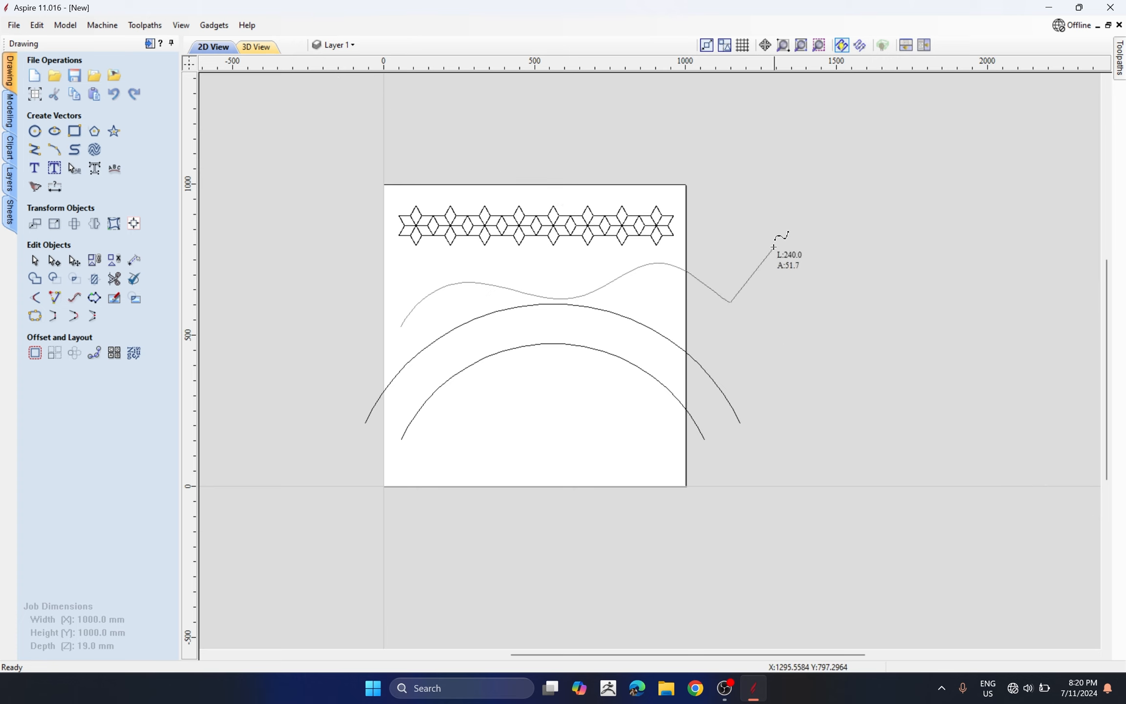
{"action": "left_click", "coordinate": [771, 251]}
{"action": "right_click", "coordinate": [771, 252]}
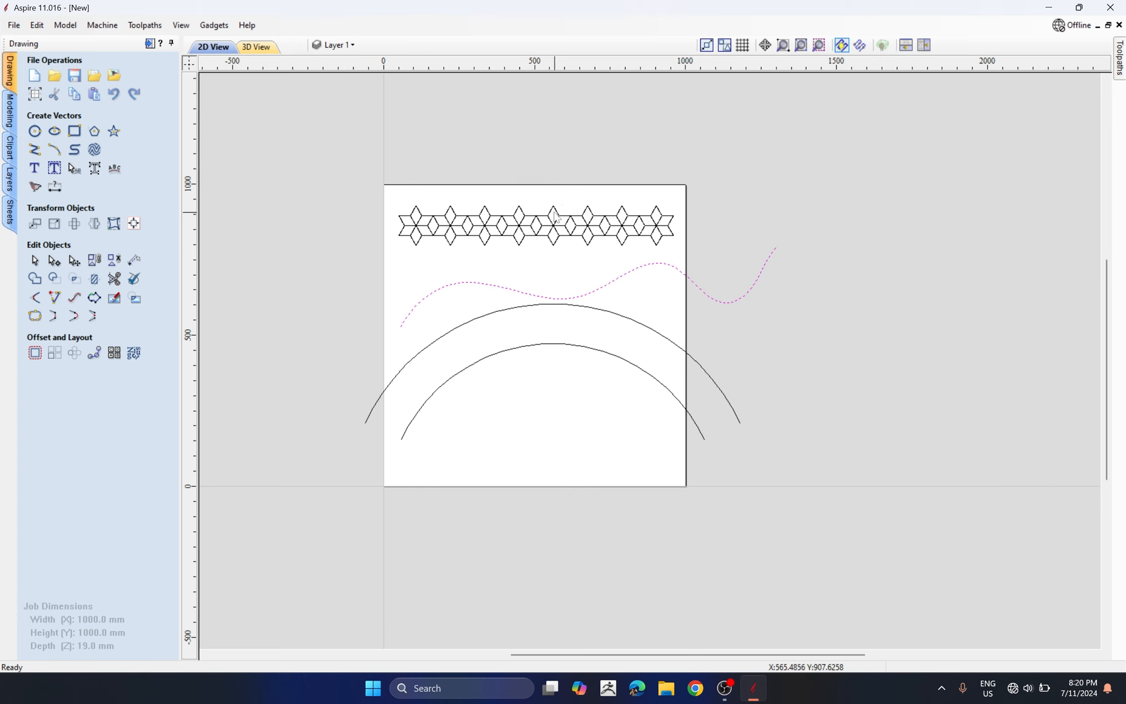
{"action": "scroll", "coordinate": [660, 232], "scroll_direction": "up", "scroll_amount": 1}
{"action": "left_click", "coordinate": [384, 268]}
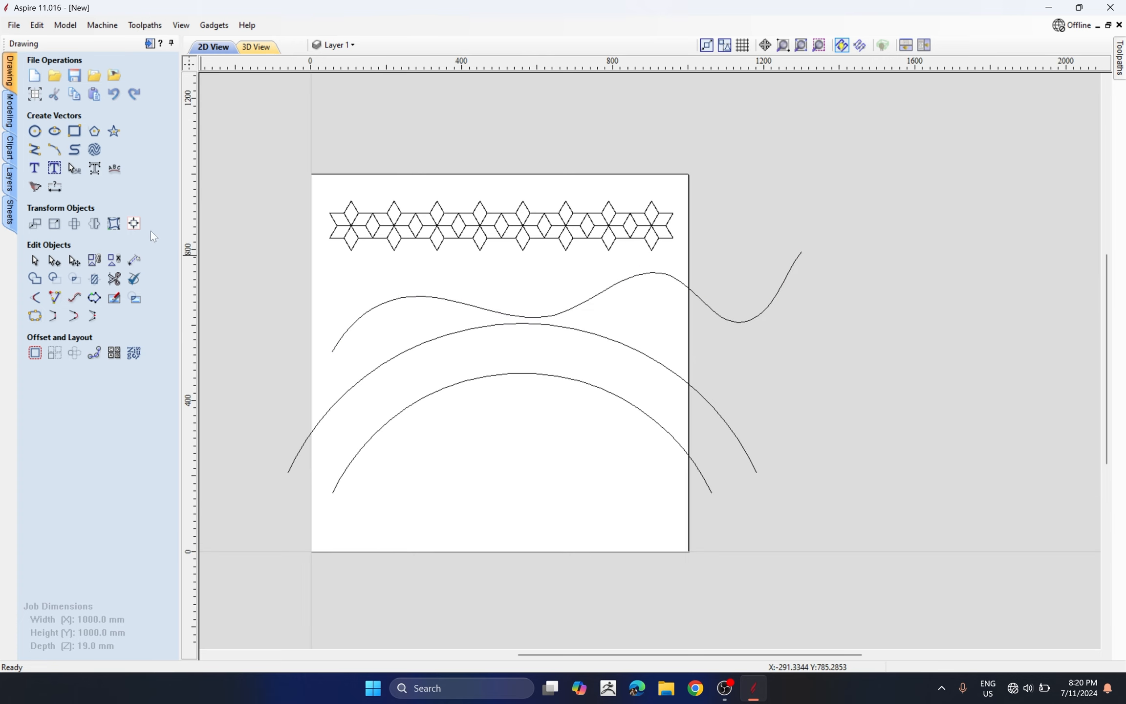
Distort the star row along the open wavy curve using the Above a Single Curve envelope option.
{"action": "left_click", "coordinate": [114, 224]}
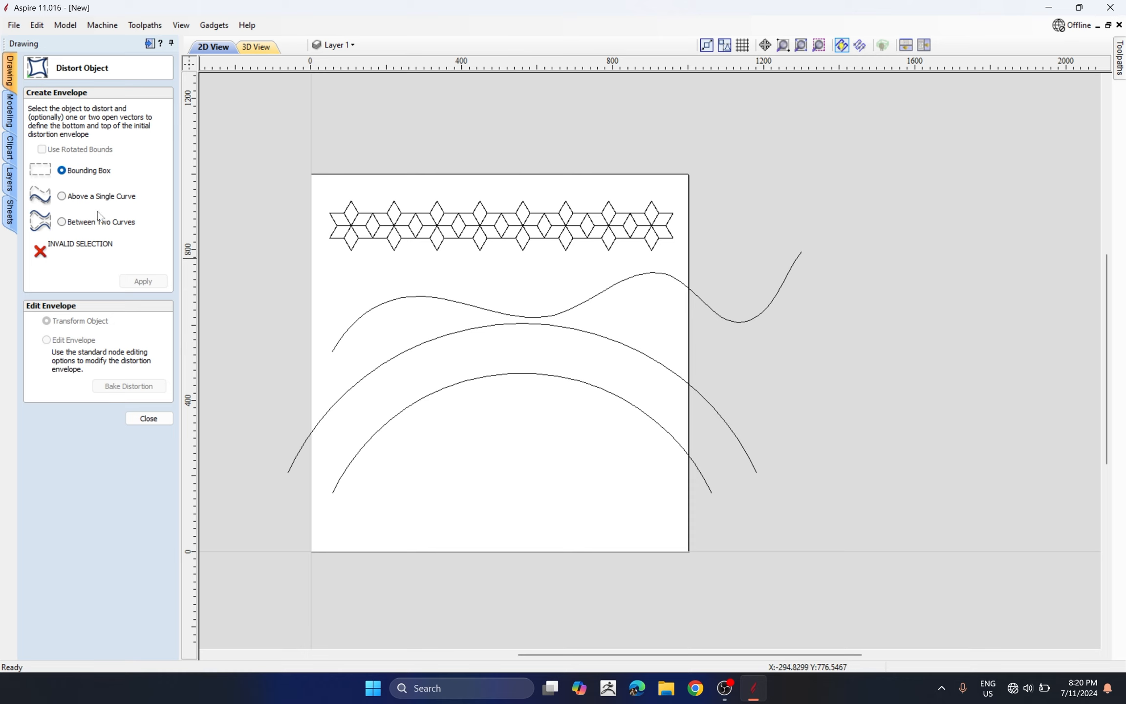
{"action": "left_click", "coordinate": [62, 196]}
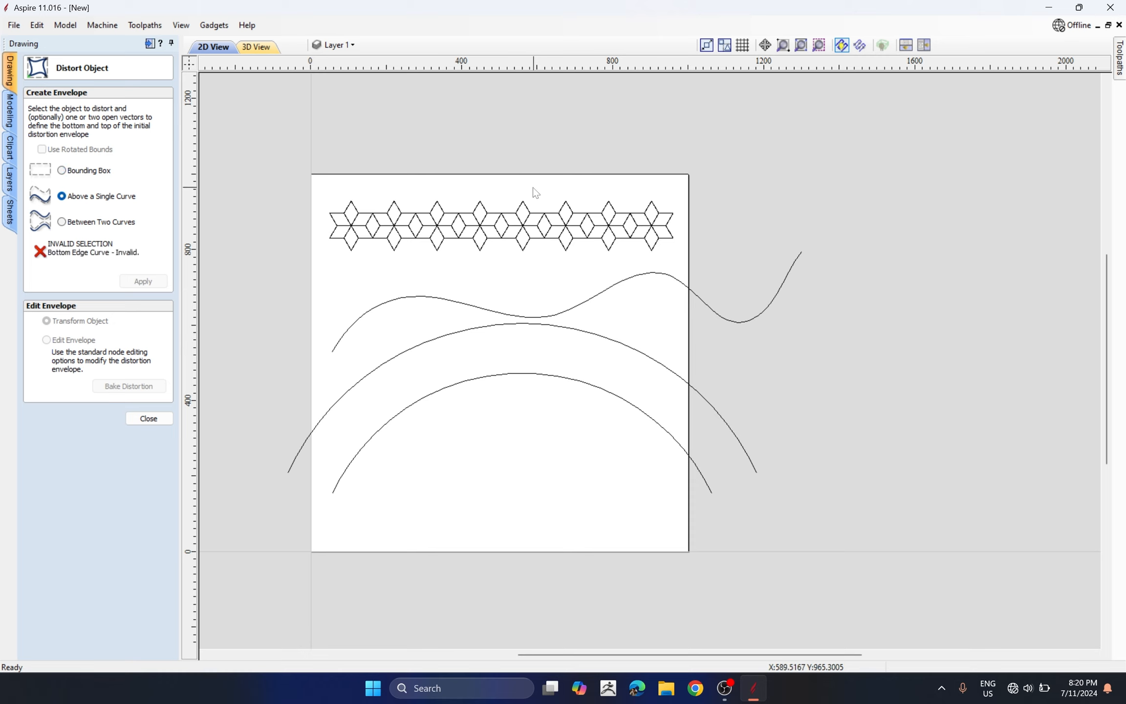
{"action": "left_click_drag", "start_coordinate": [534, 187], "coordinate": [432, 269]}
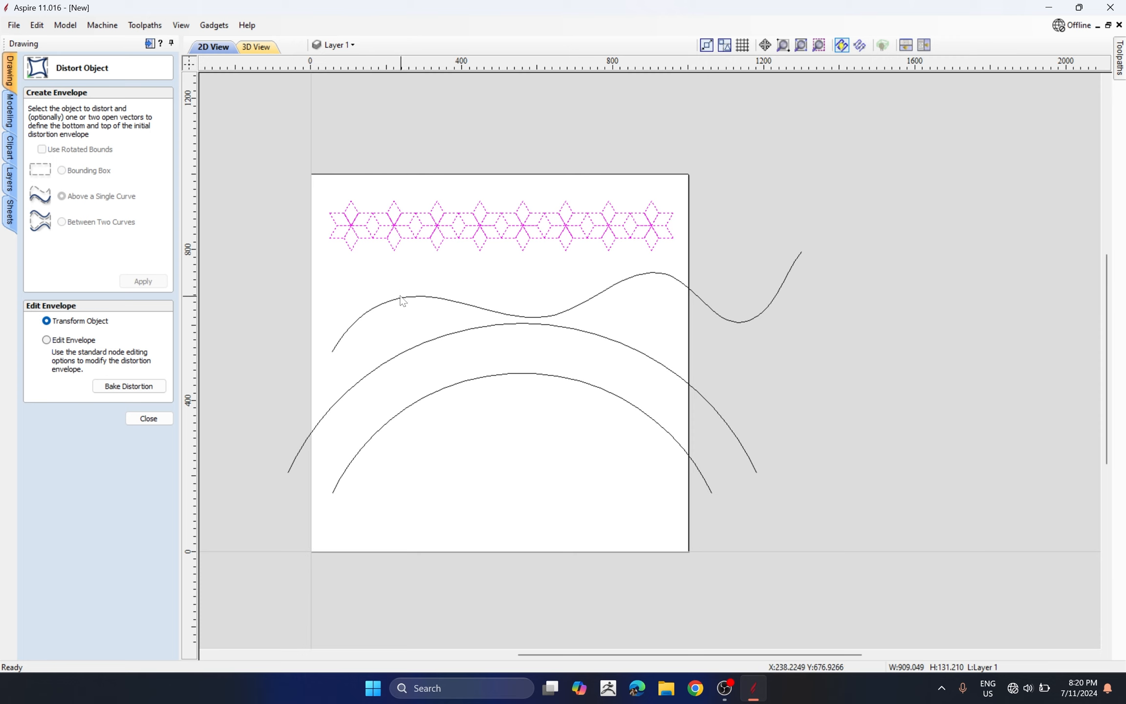
{"action": "left_click", "coordinate": [388, 302], "text": "shift"}
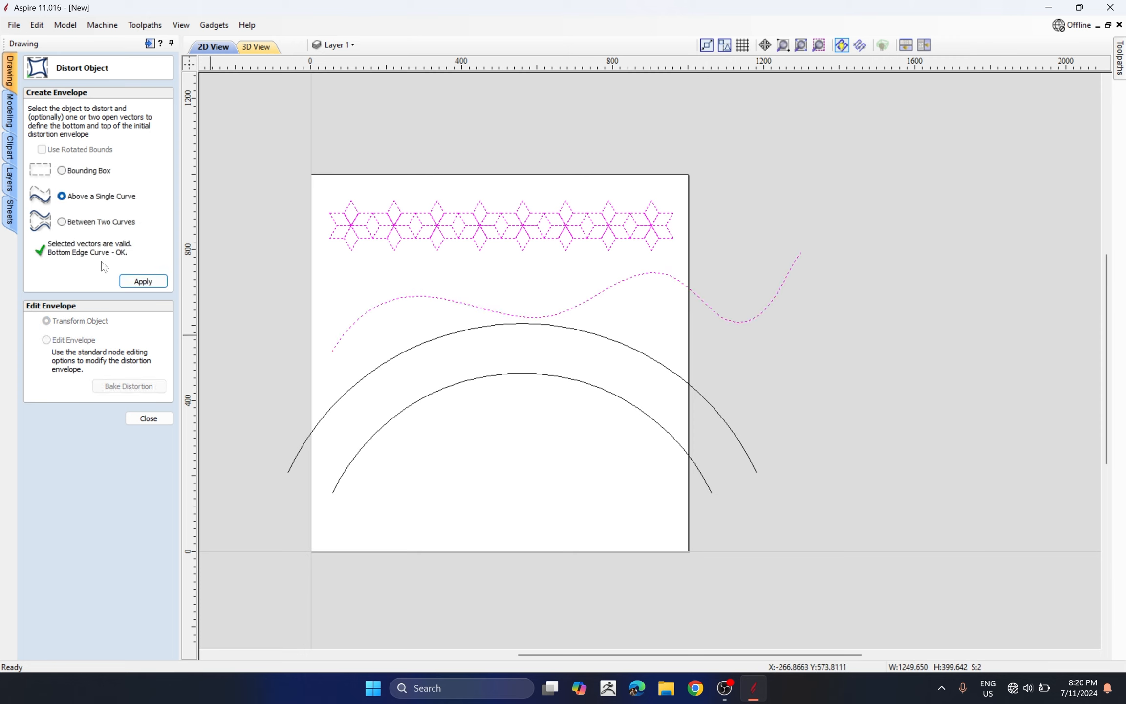
{"action": "left_click", "coordinate": [143, 281]}
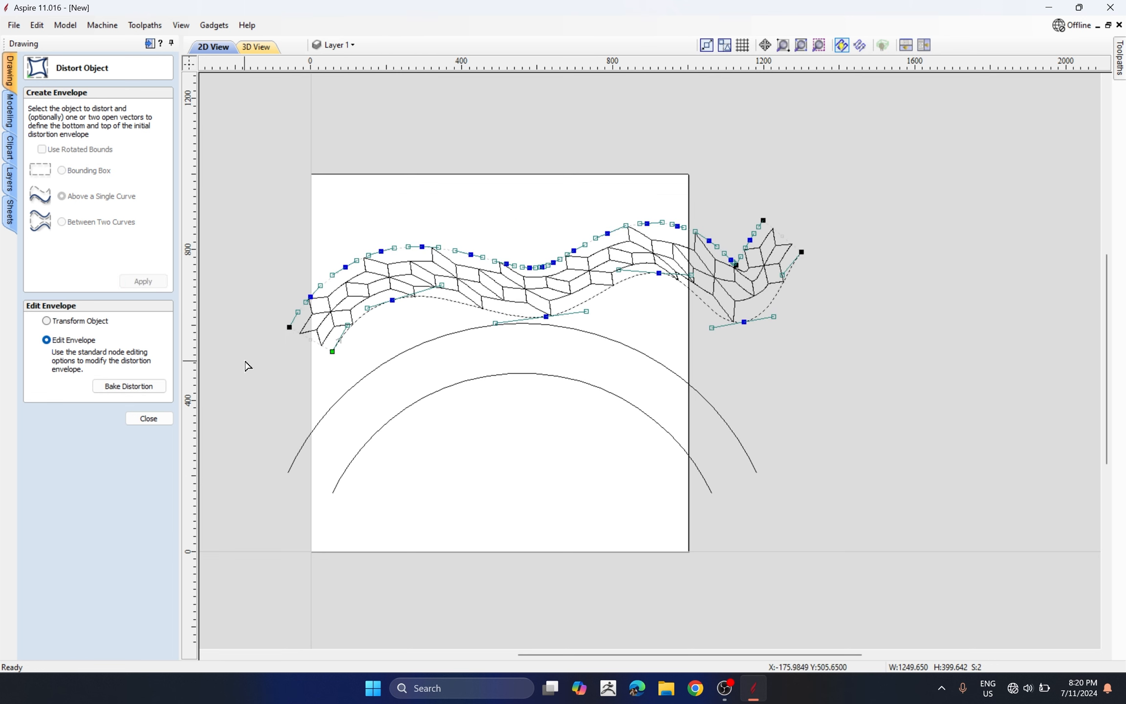
Reshape the envelope's lower edge by levelling the tangent at its first crest and tilting the tangent in the first trough downward to the right.
{"action": "scroll", "coordinate": [378, 336], "scroll_direction": "up", "scroll_amount": 2}
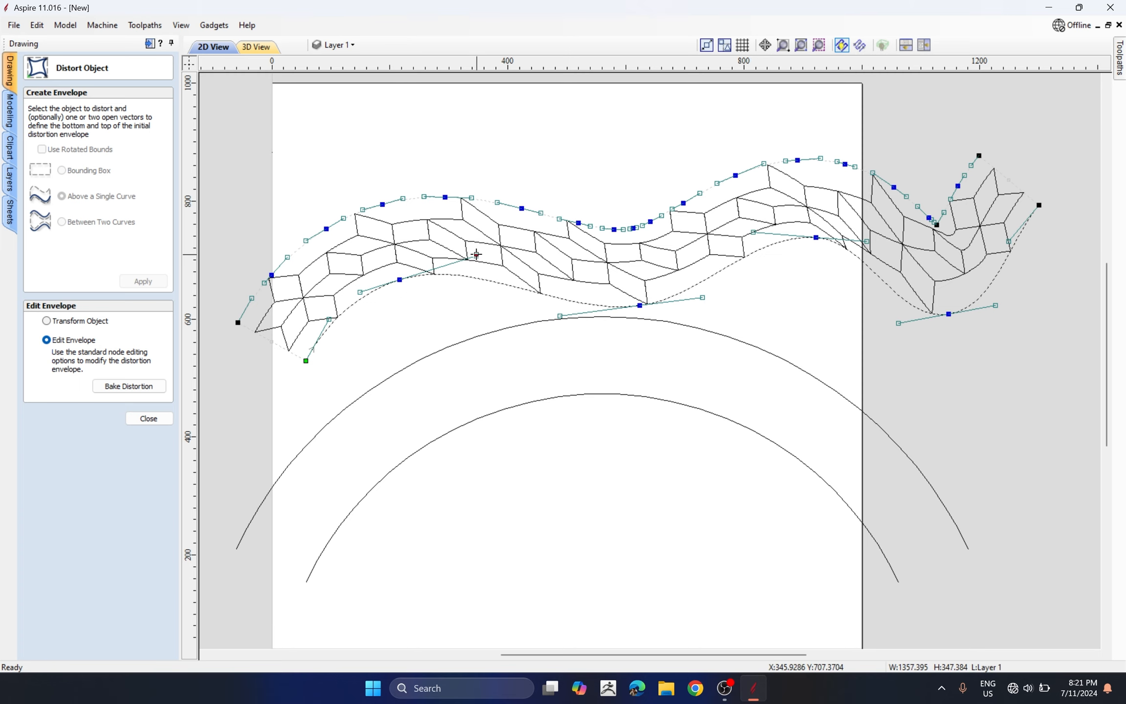
{"action": "left_click_drag", "start_coordinate": [476, 254], "coordinate": [474, 280]}
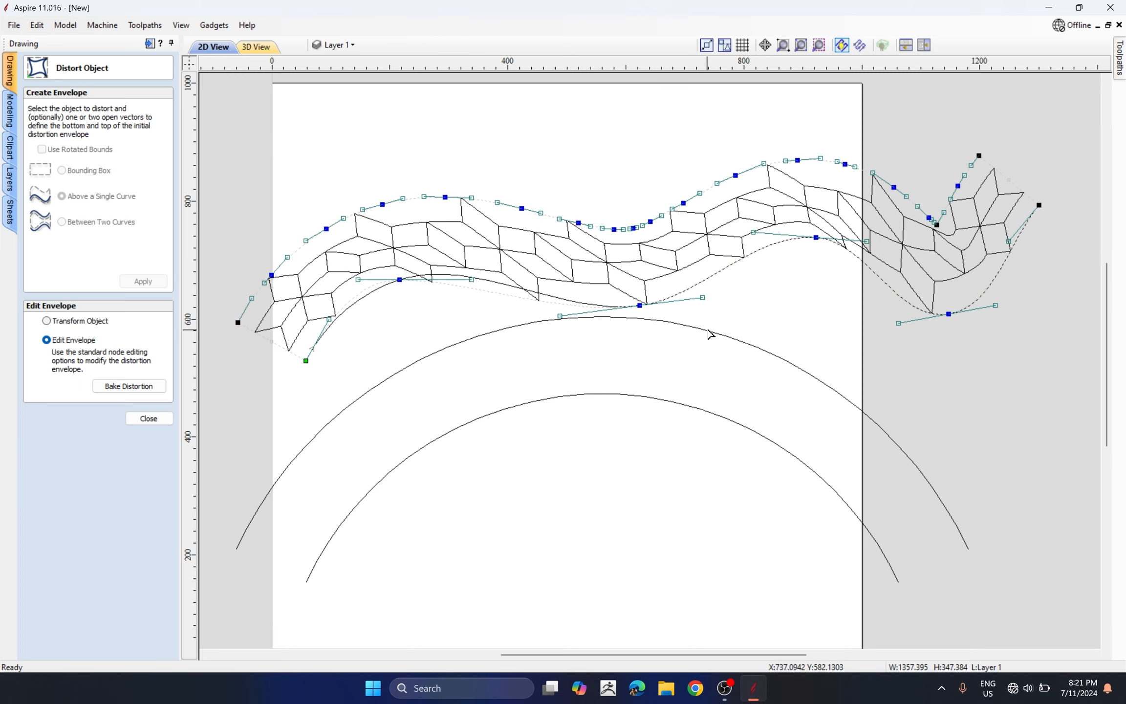
{"action": "left_click_drag", "start_coordinate": [703, 298], "coordinate": [706, 320]}
{"action": "scroll", "coordinate": [580, 313], "scroll_direction": "down", "scroll_amount": 2}
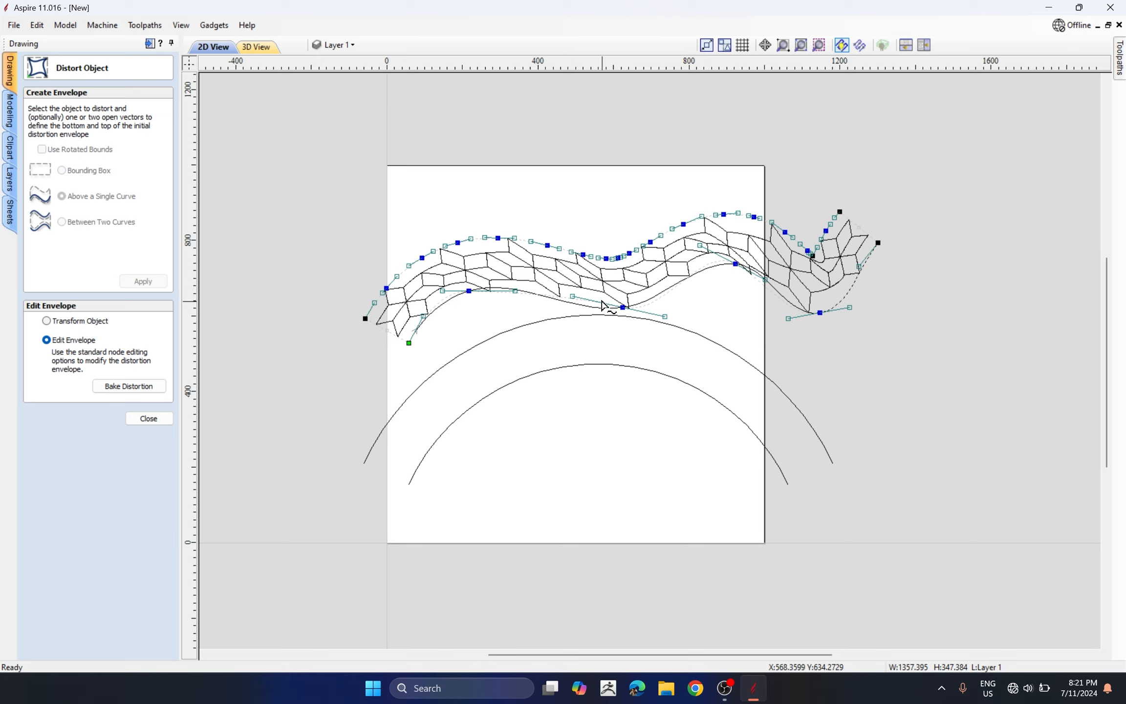
Leave Distort Object and undo the distortion of the star row along the wavy curve.
{"action": "left_click", "coordinate": [152, 421]}
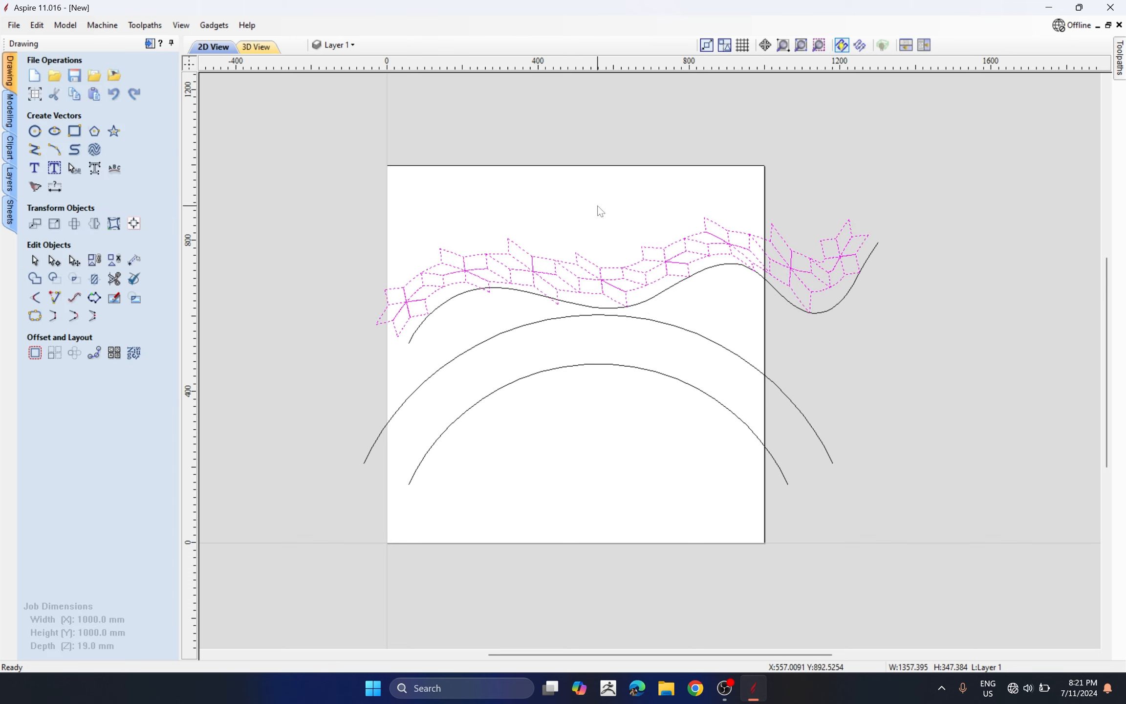
{"action": "key", "text": "ctrl+z"}
{"action": "key", "text": "ctrl+z"}
Copy the star row straight up to just above the material's upper edge, keeping the original in place.
{"action": "left_click_drag", "start_coordinate": [669, 159], "coordinate": [521, 287]}
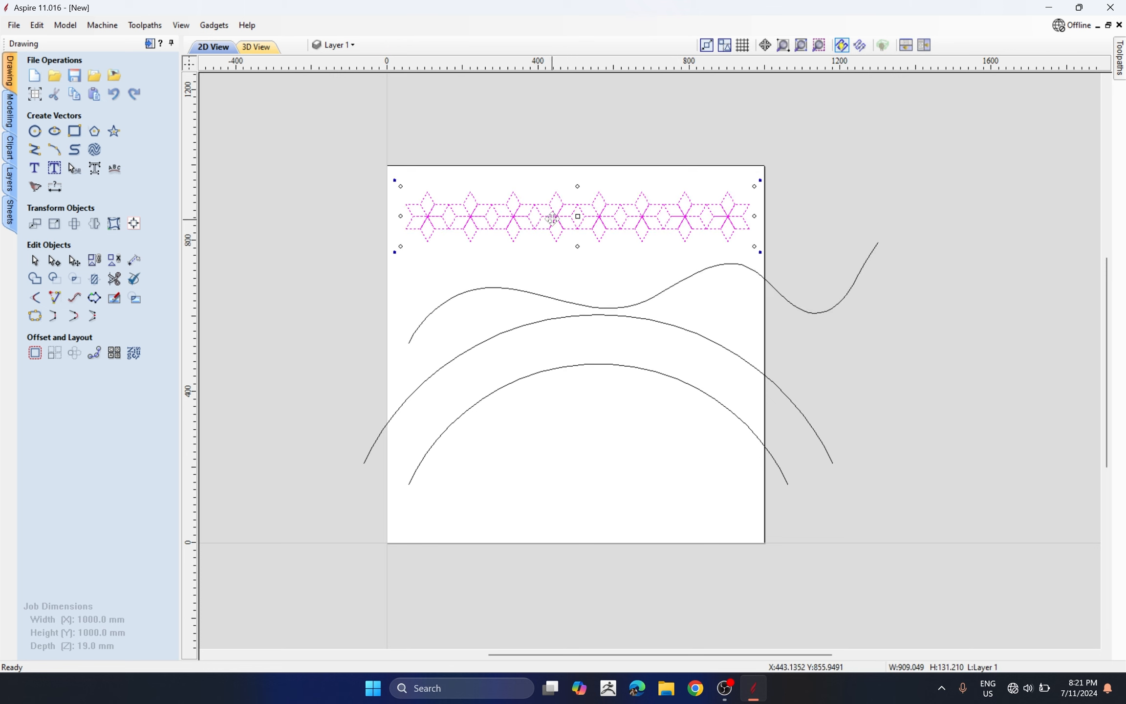
{"action": "left_click_drag", "start_coordinate": [559, 220], "coordinate": [559, 146], "text": "ctrl"}
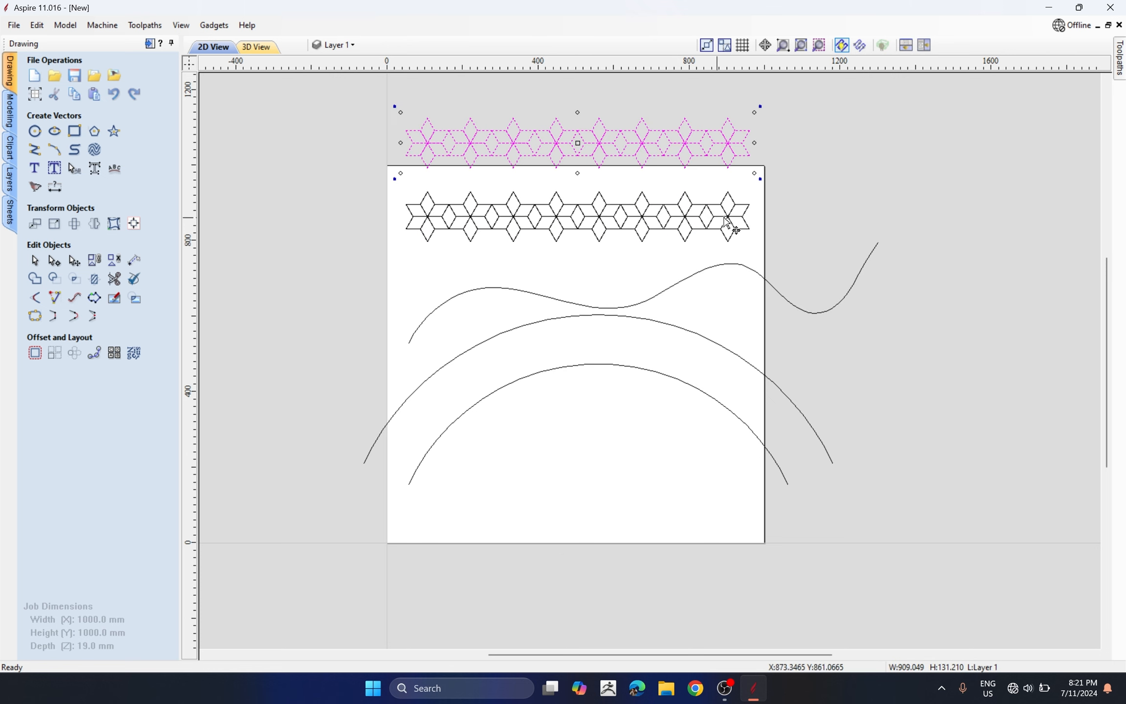
Distort the original star row to fit between the outer and inner arcs with the Between Two Curves option, and leave Distort Object.
{"action": "left_click", "coordinate": [523, 217]}
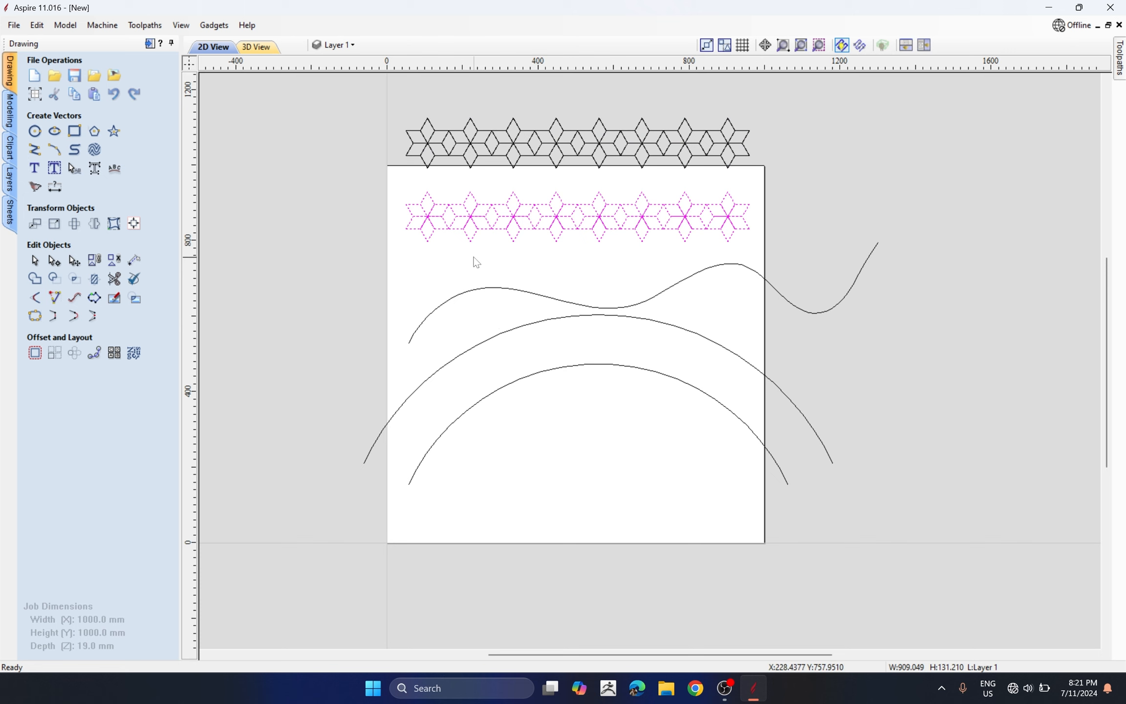
{"action": "left_click", "coordinate": [490, 336], "text": "shift"}
{"action": "left_click", "coordinate": [540, 372], "text": "shift"}
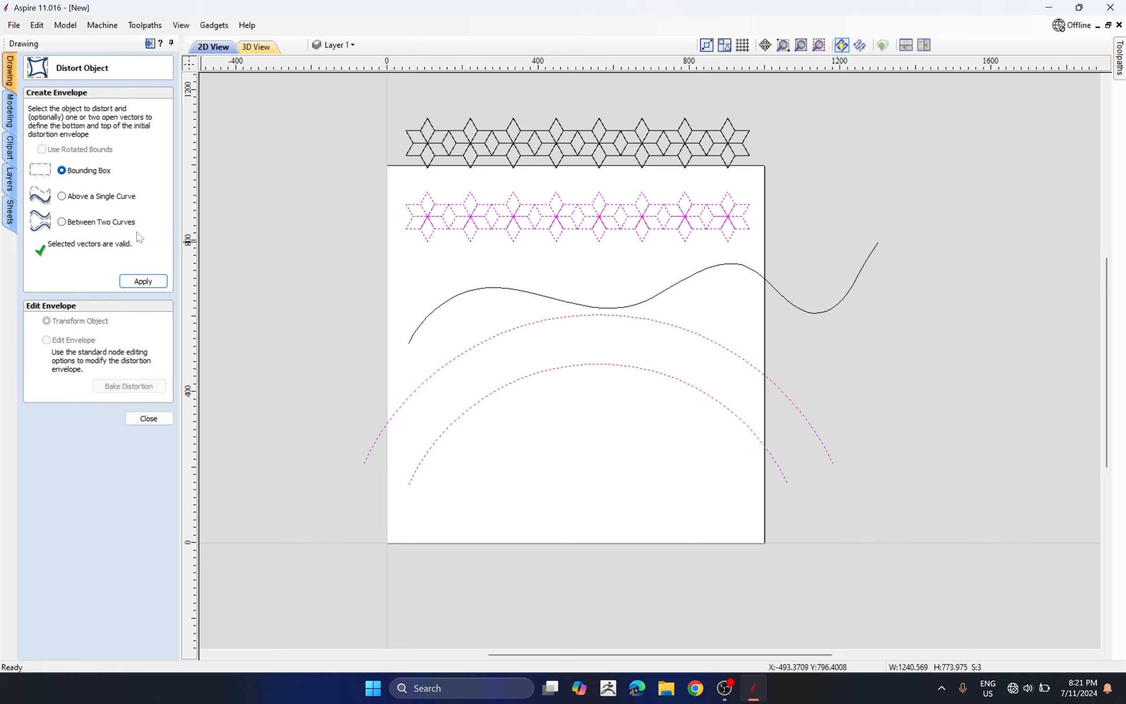
{"action": "left_click", "coordinate": [62, 223]}
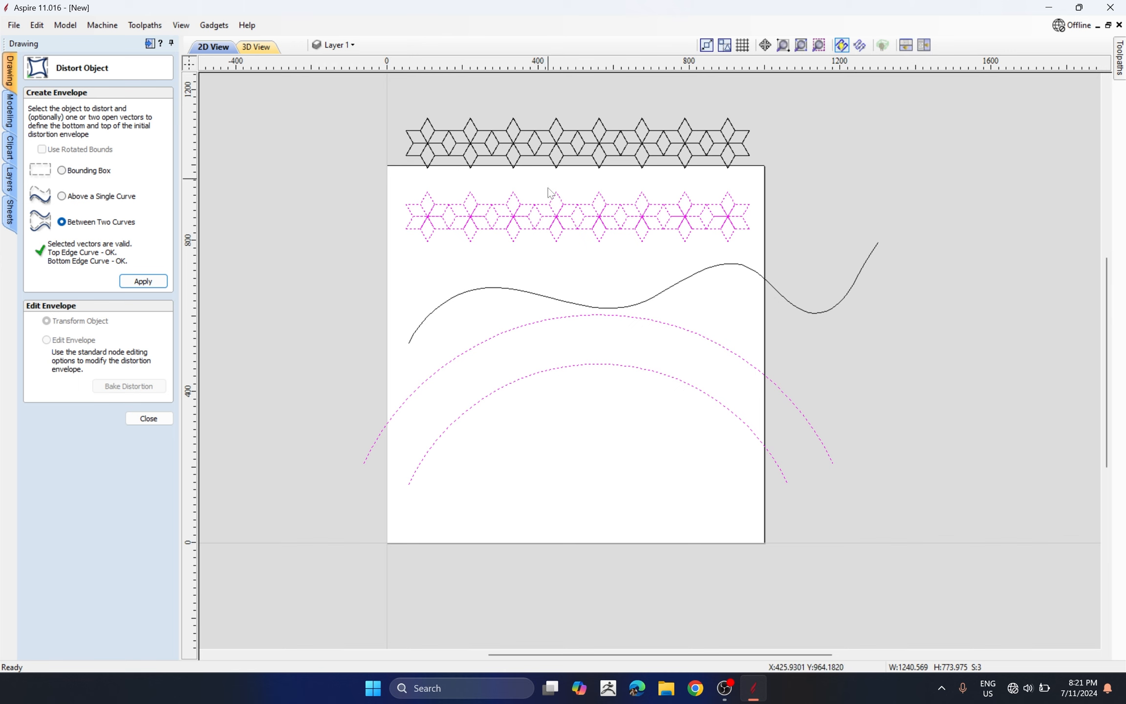
{"action": "left_click", "coordinate": [128, 281]}
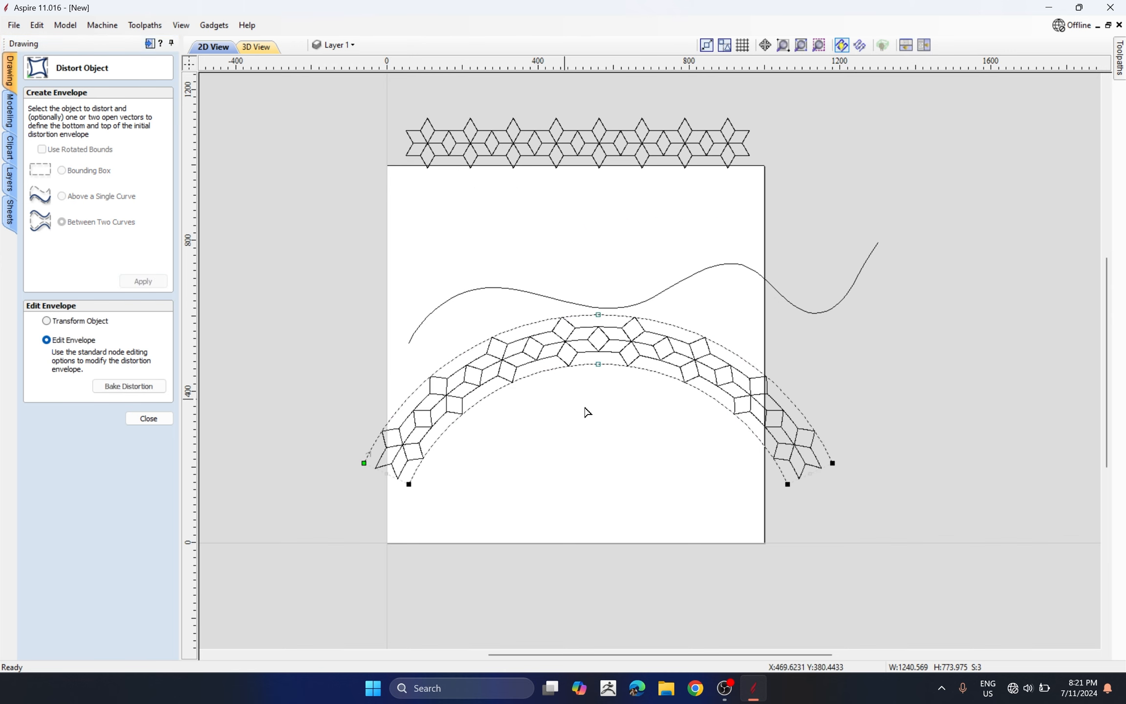
{"action": "left_click", "coordinate": [560, 192]}
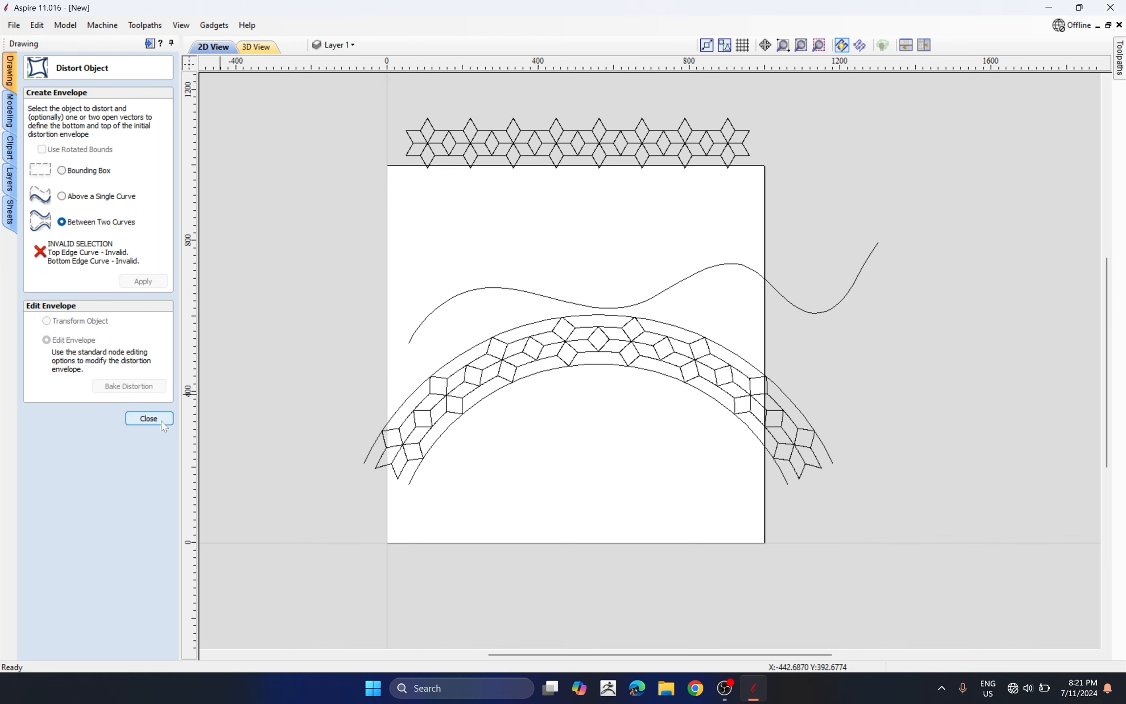
{"action": "left_click", "coordinate": [129, 418]}
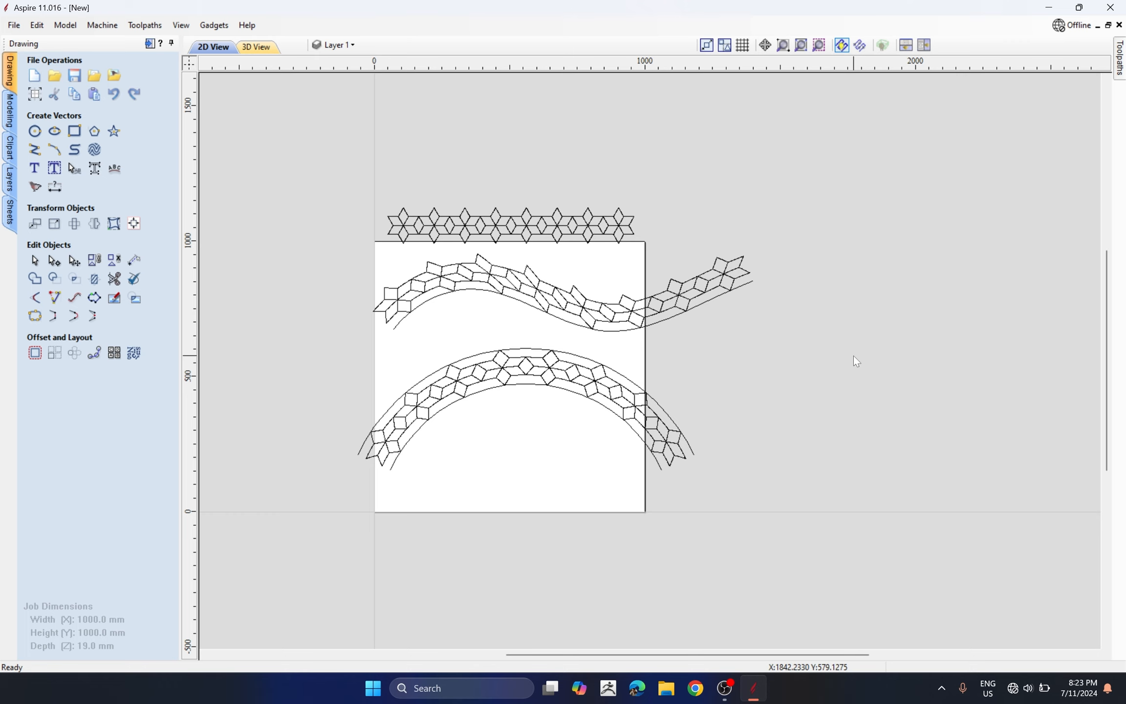